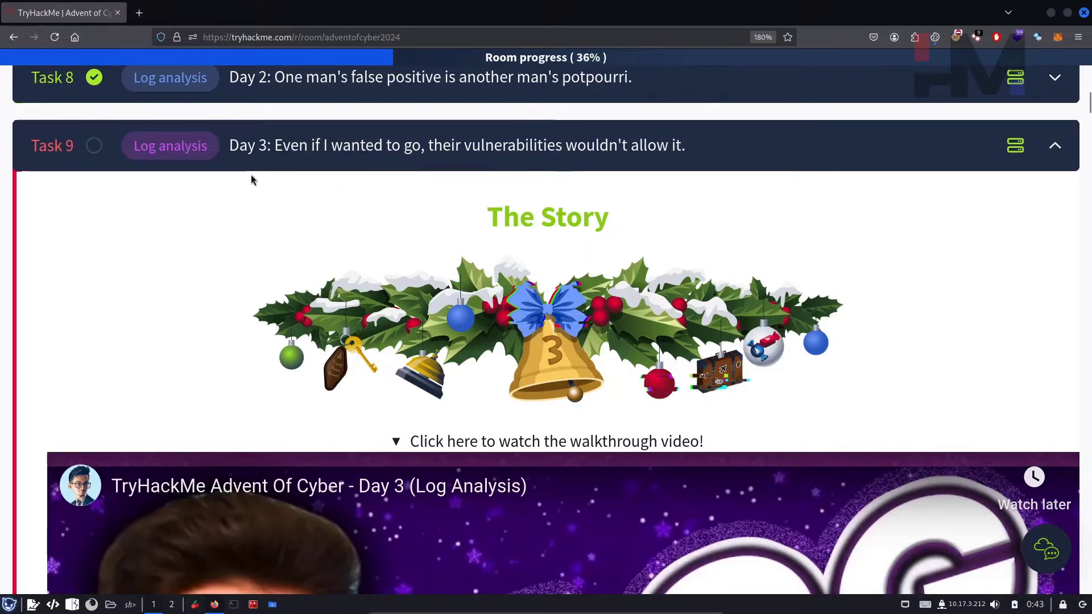
# Step: Scroll through Task 9's intro, highlighting what happened and how the website was accessed
pyautogui.scroll(-10, 266, 308)
pyautogui.moveTo(403, 183); pyautogui.dragTo(554, 495)
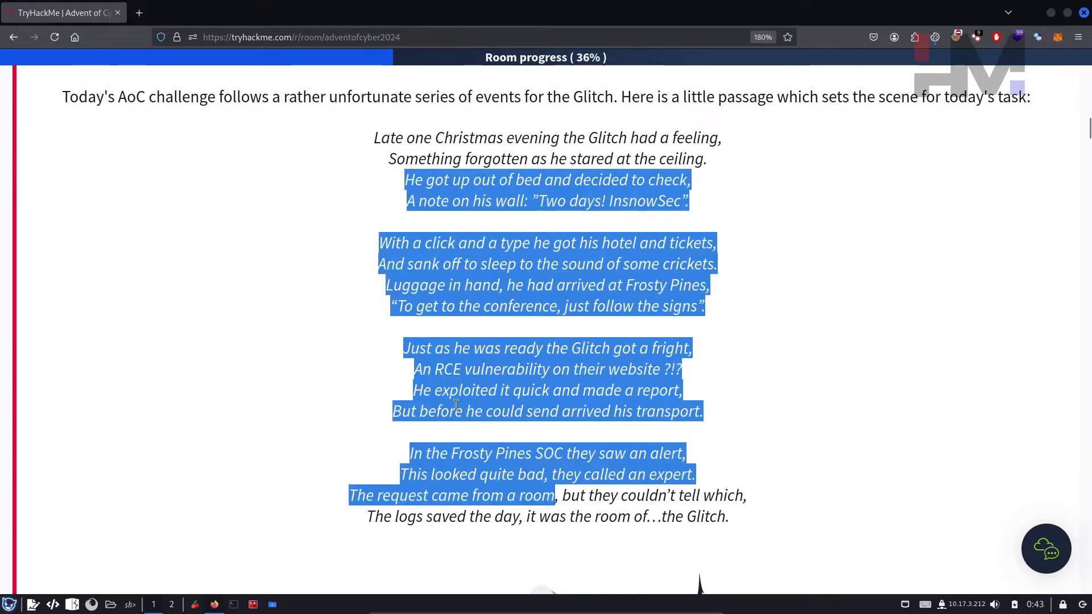
pyautogui.scroll(-7, 455, 405)
pyautogui.scroll(-7, 438, 410)
pyautogui.moveTo(129, 117); pyautogui.dragTo(487, 119)
pyautogui.moveTo(581, 116); pyautogui.dragTo(747, 120)
pyautogui.moveTo(868, 118); pyautogui.dragTo(746, 117)
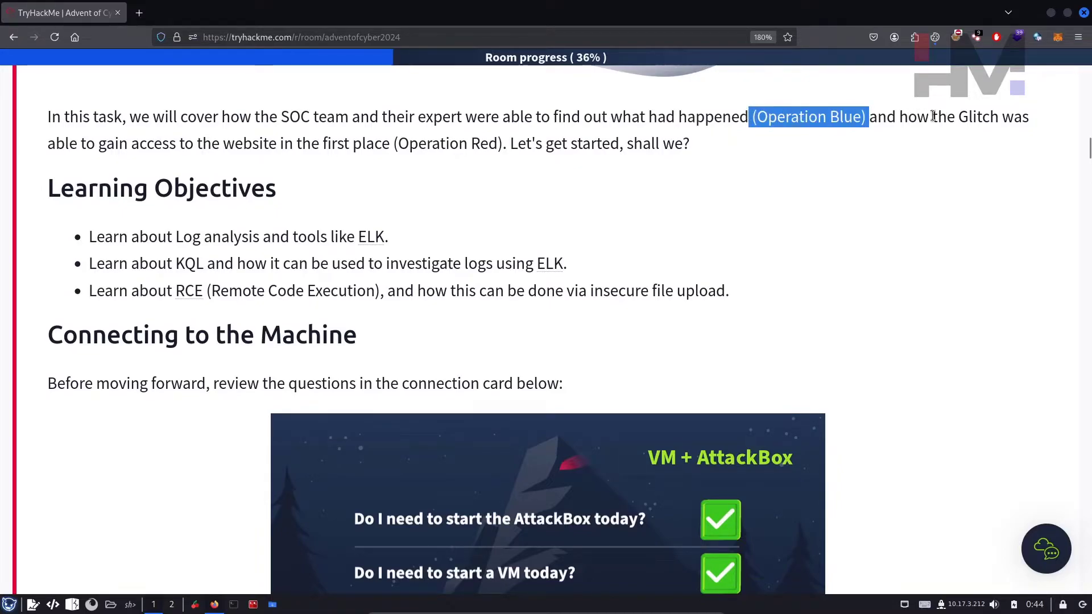
pyautogui.moveTo(916, 118); pyautogui.dragTo(1014, 118)
pyautogui.moveTo(106, 143); pyautogui.dragTo(724, 161)
# Step: Highlight the Operation Blue and Operation Red terms, then scroll back through the task
pyautogui.click(725, 159)
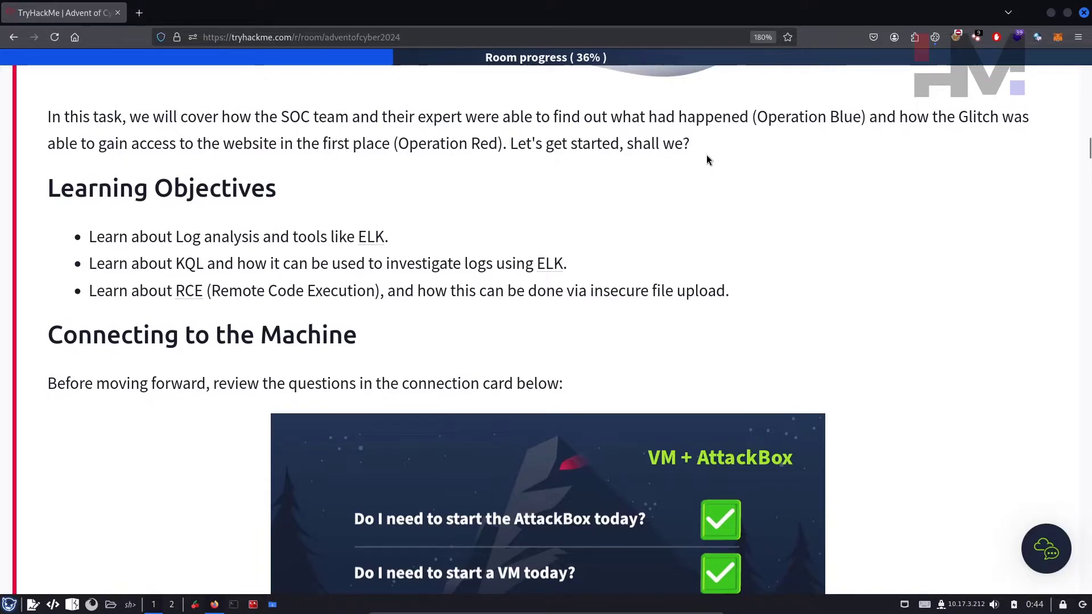
pyautogui.moveTo(756, 117); pyautogui.dragTo(856, 117)
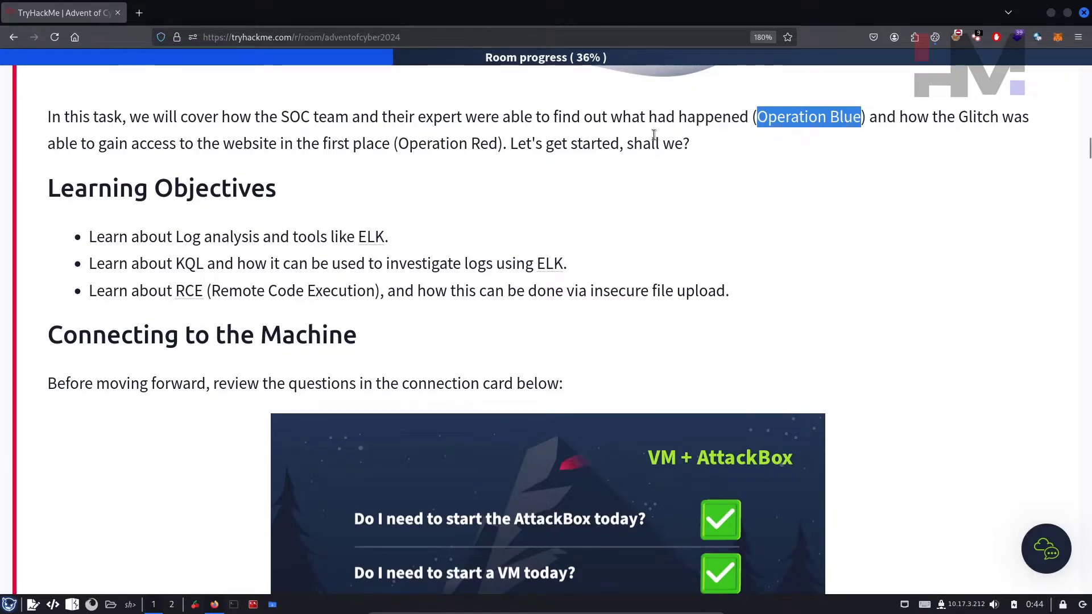
pyautogui.moveTo(498, 144); pyautogui.dragTo(400, 142)
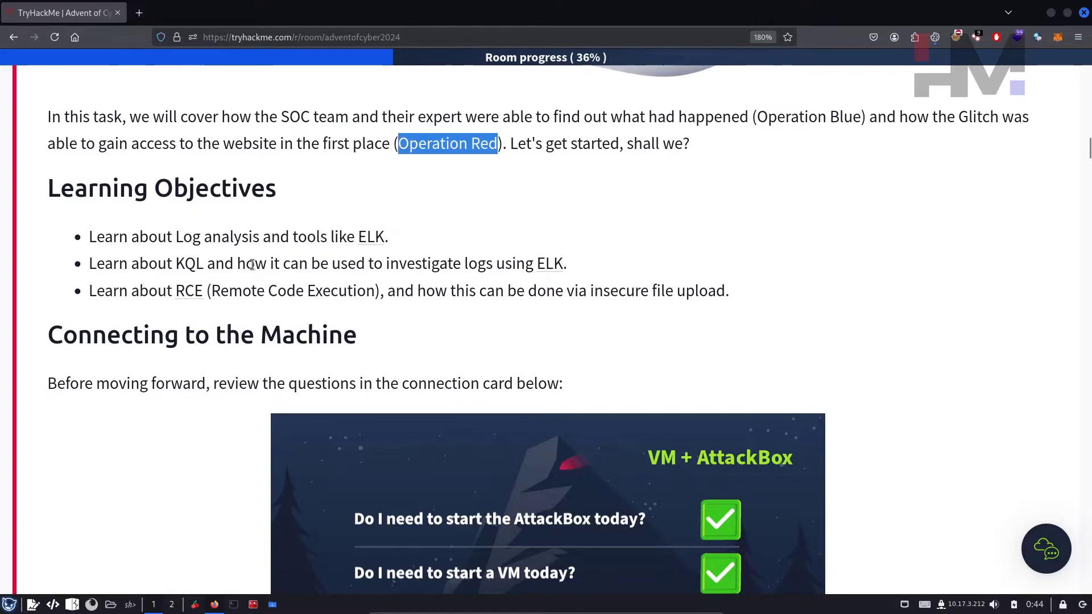
pyautogui.scroll(10, 252, 265)
pyautogui.scroll(15, 158, 319)
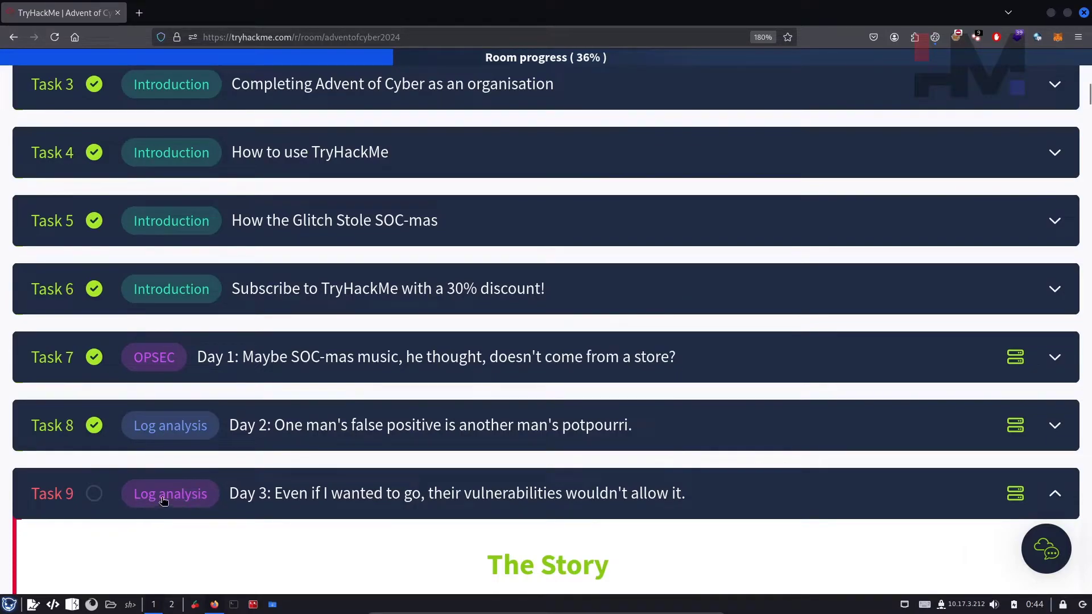
pyautogui.scroll(-15, 163, 500)
# Step: Start the Task 9 practical machine and read the AttackBox note
pyautogui.click(120, 106)
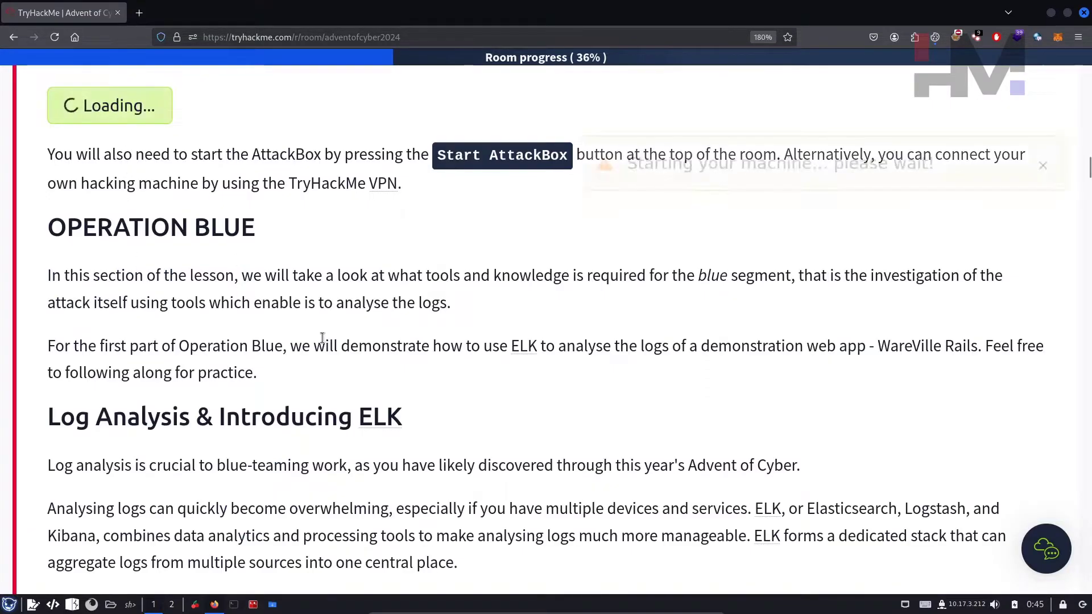
pyautogui.moveTo(241, 271); pyautogui.dragTo(482, 275)
pyautogui.moveTo(584, 272); pyautogui.dragTo(668, 272)
# Step: Bring up the Downloads folder with the TORHAT.ovpn config file selected
pyautogui.click(237, 605)
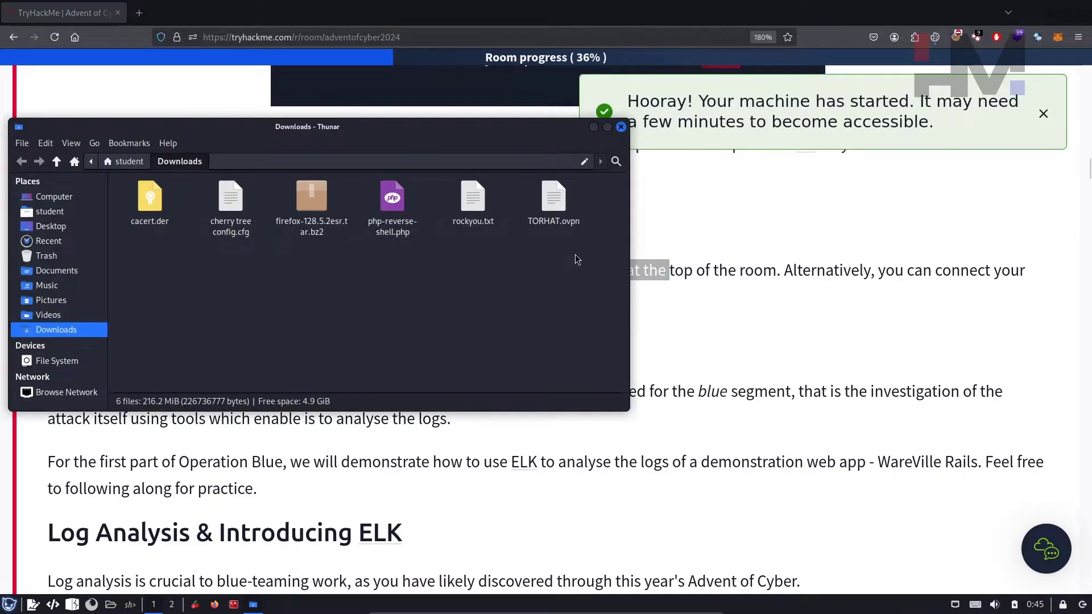
pyautogui.click(552, 213)
pyautogui.click(544, 316)
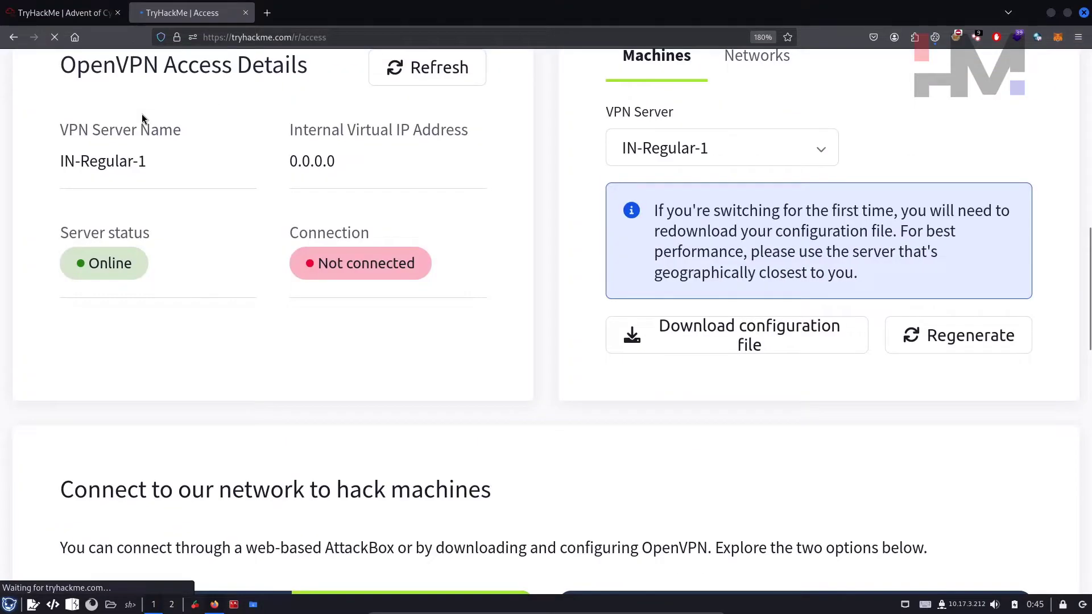
pyautogui.hotkey('alt', 'Tab')
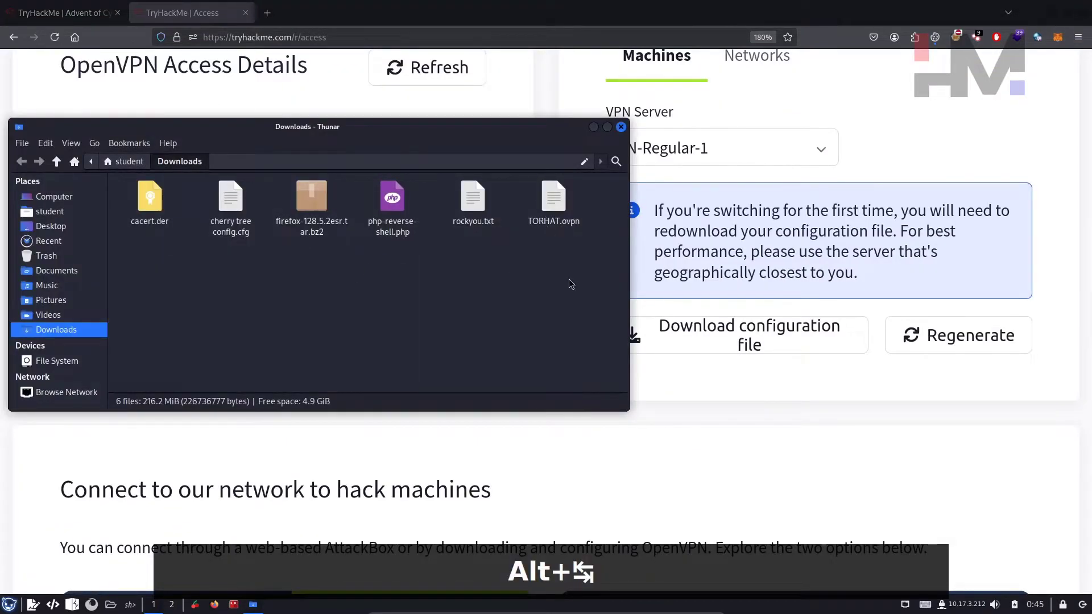
# Step: Open an enlarged terminal in the Downloads folder
pyautogui.rightClick(568, 282)
pyautogui.click(607, 337)
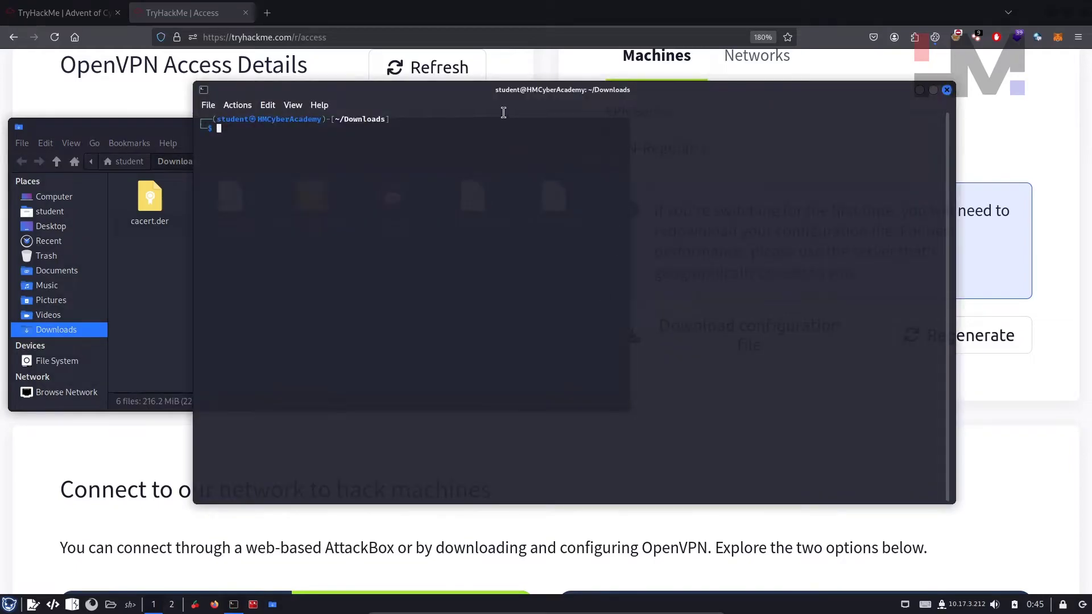
pyautogui.hotkey('ctrl', '+')
pyautogui.hotkey('ctrl', '+')
pyautogui.hotkey('ctrl', '+')
pyautogui.hotkey('ctrl', '+')
pyautogui.hotkey('ctrl', '+')
pyautogui.hotkey('ctrl', '+')
pyautogui.hotkey('ctrl', '+')
pyautogui.hotkey('ctrl', '+')
pyautogui.hotkey('ctrl', '+')
pyautogui.hotkey('ctrl', '+')
pyautogui.hotkey('ctrl', '+')
pyautogui.hotkey('ctrl', '+')
pyautogui.hotkey('ctrl', '+')
pyautogui.hotkey('ctrl', '+')
pyautogui.hotkey('ctrl', '+')
pyautogui.hotkey('ctrl', '+')
pyautogui.hotkey('ctrl', '+')
pyautogui.hotkey('ctrl', '+')
pyautogui.hotkey('ctrl', '+')
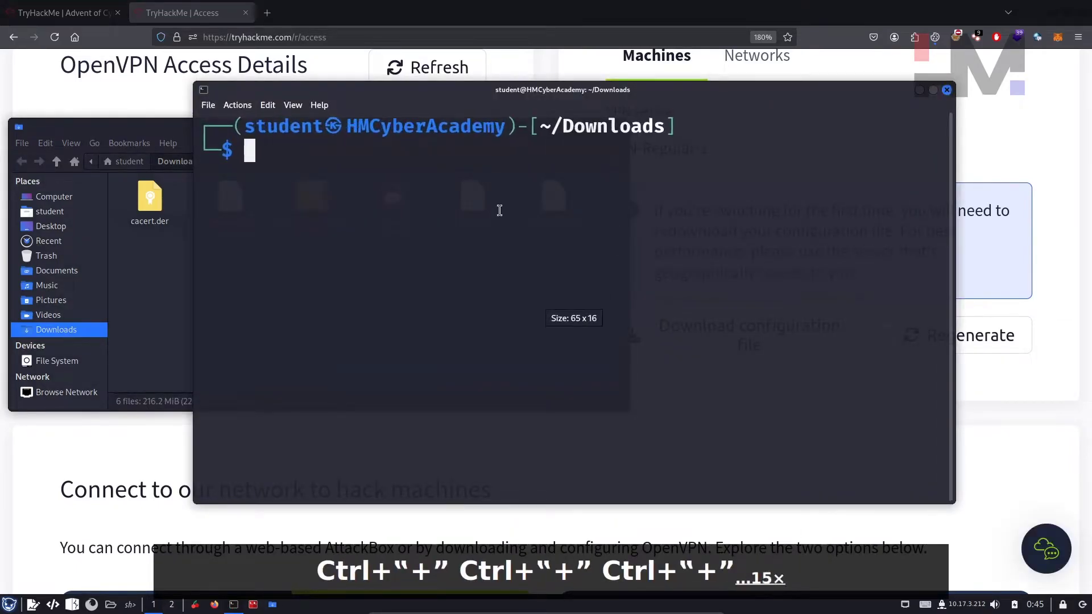
# Step: Run sudo openvpn TORHAT.ovpn with the sudo password, then close the OpenVPN access tab
pyautogui.press('Right')
pyautogui.press('Return')
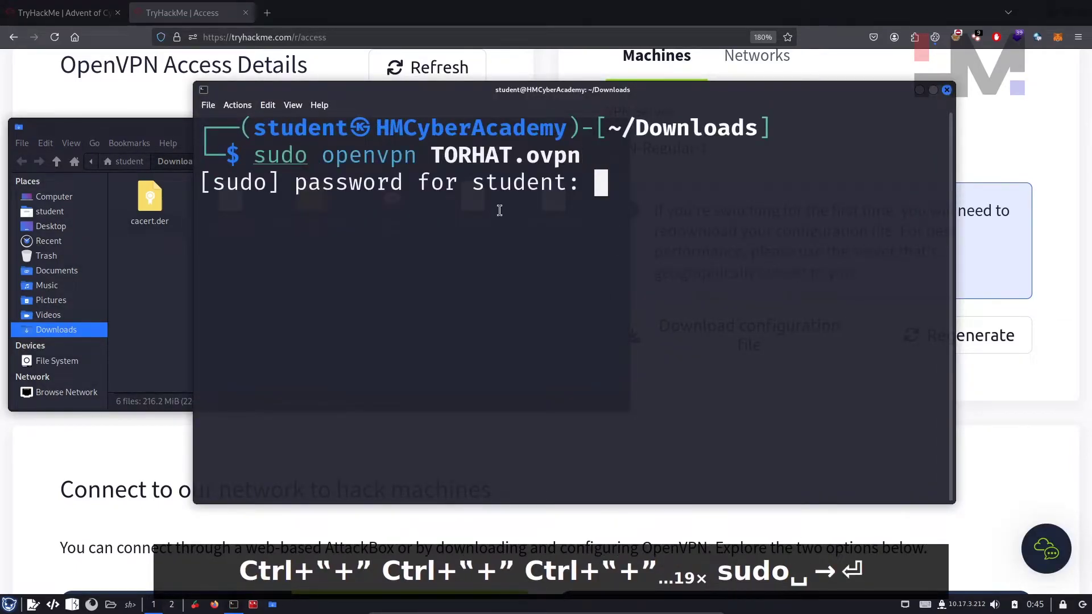
pyautogui.press('Return')
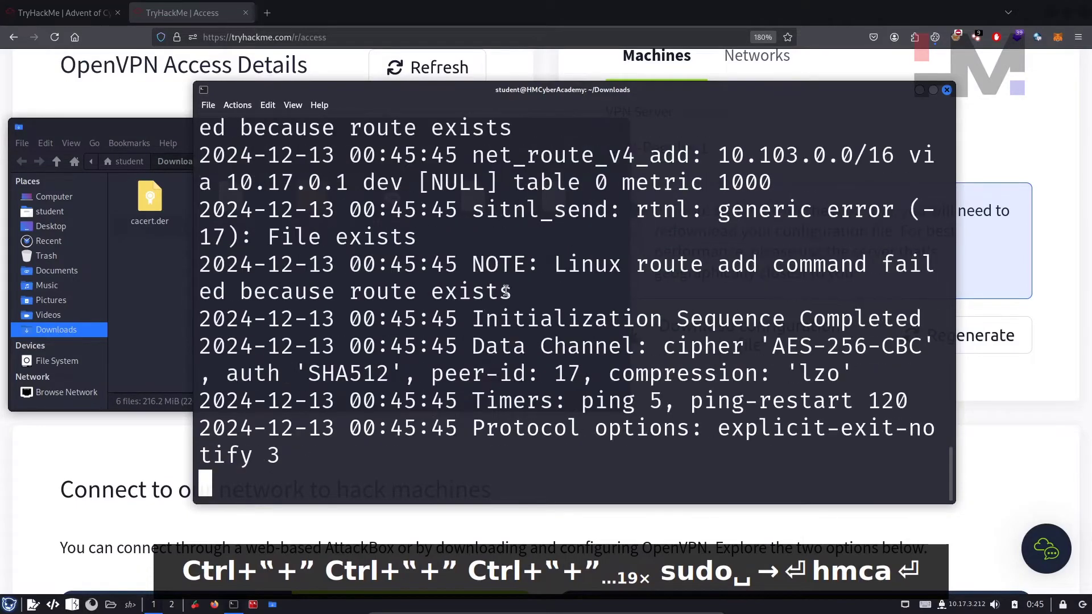
pyautogui.moveTo(479, 317); pyautogui.dragTo(923, 320)
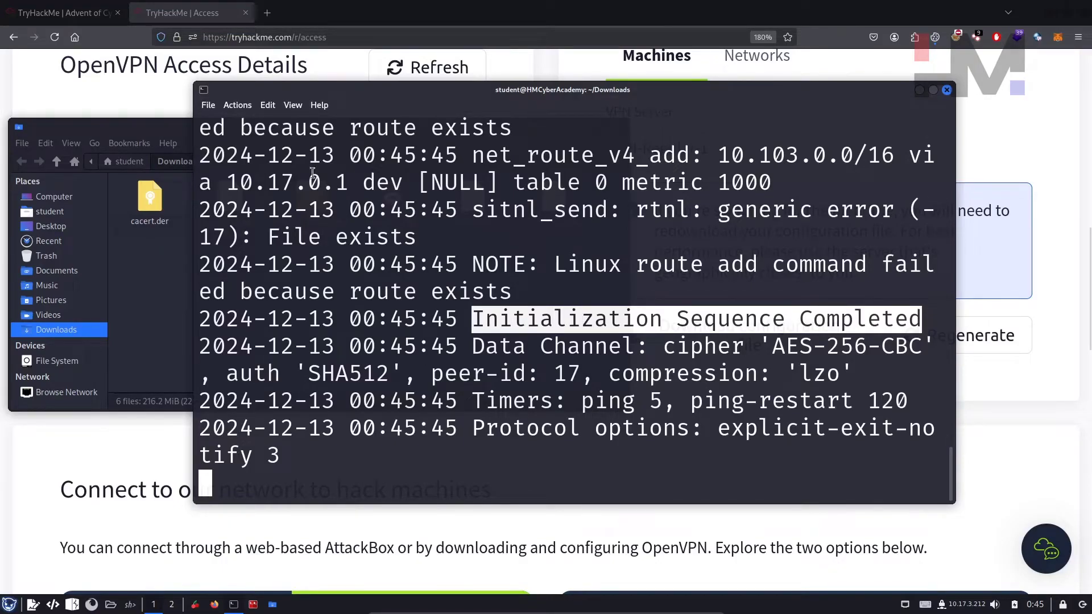
pyautogui.click(198, 11)
pyautogui.middleClick(197, 11)
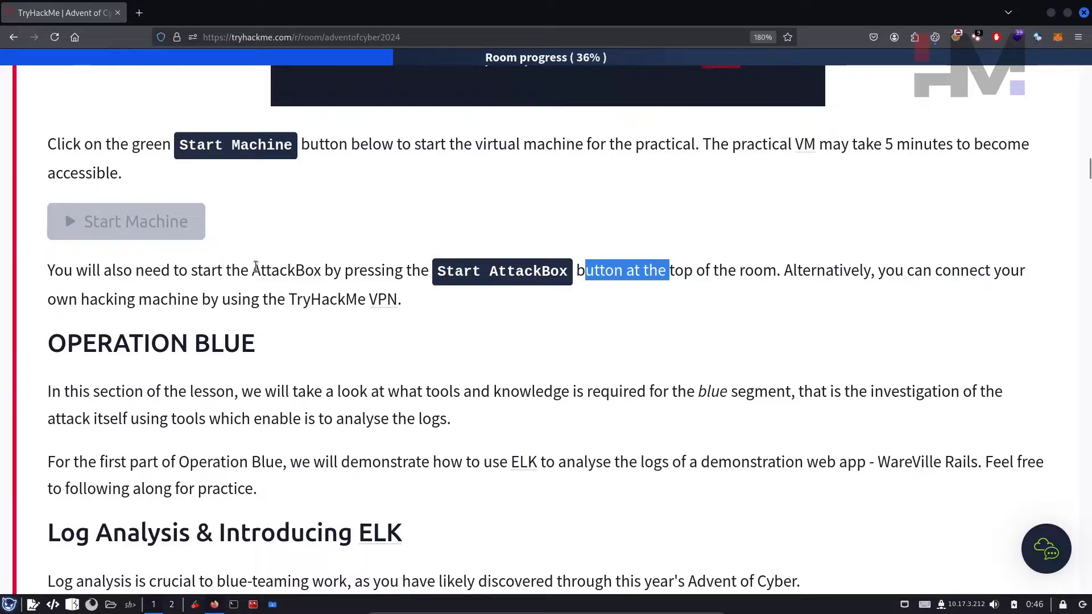
# Step: Read through the Using ELK section of the room instructions
pyautogui.click(306, 314)
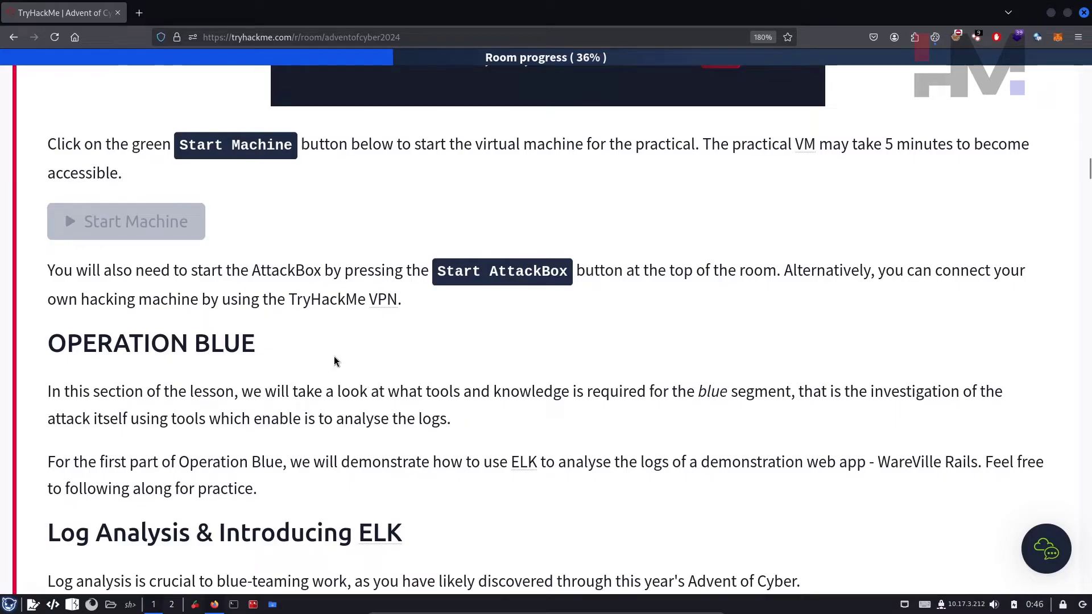
pyautogui.moveTo(438, 269); pyautogui.dragTo(576, 279)
pyautogui.click(595, 324)
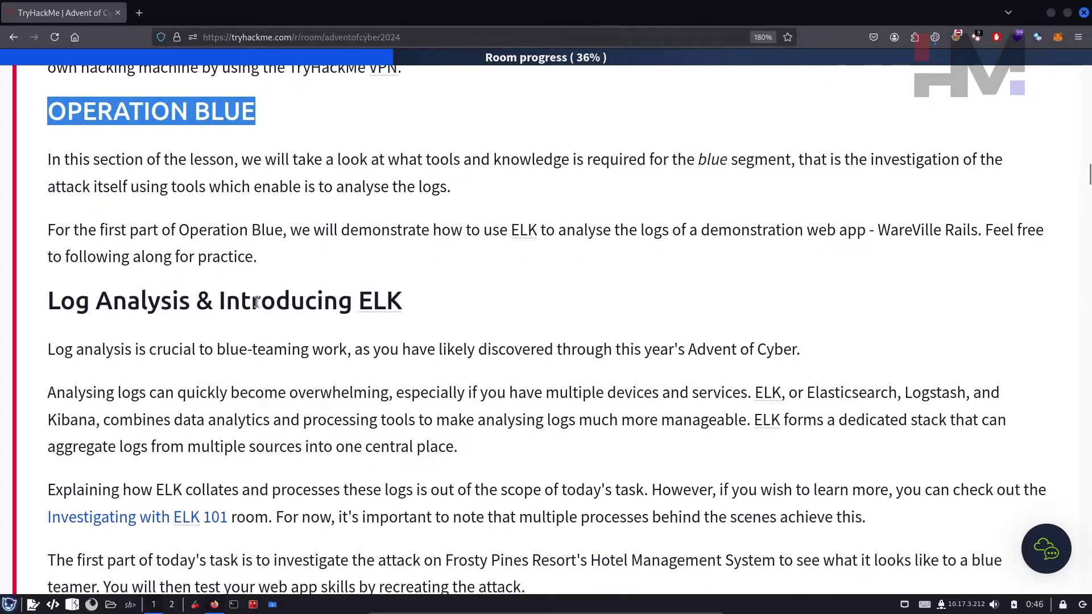
pyautogui.scroll(-10, 256, 301)
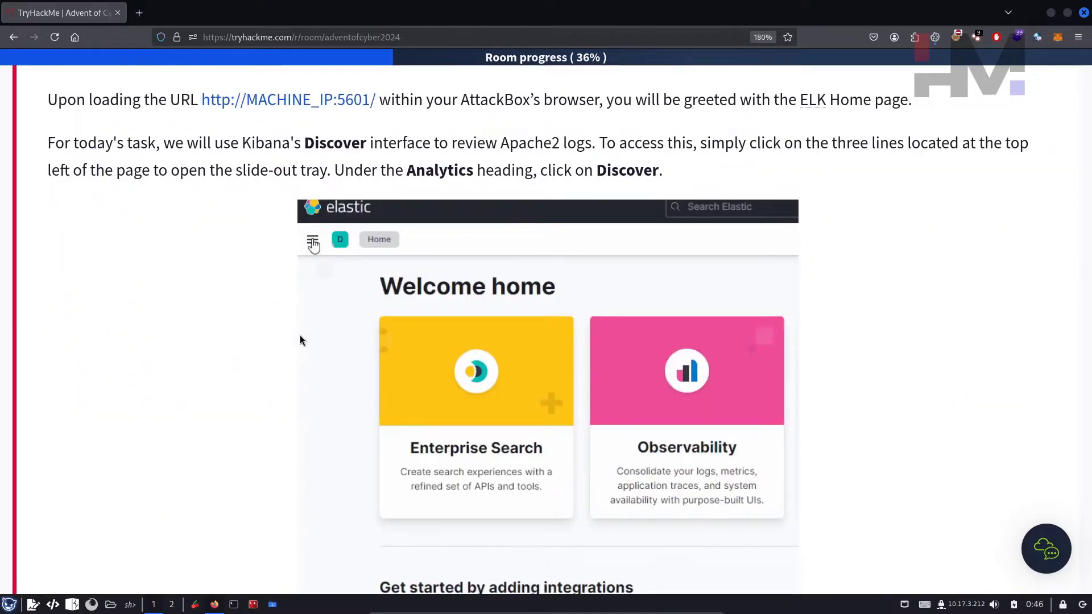
pyautogui.scroll(-1, 398, 325)
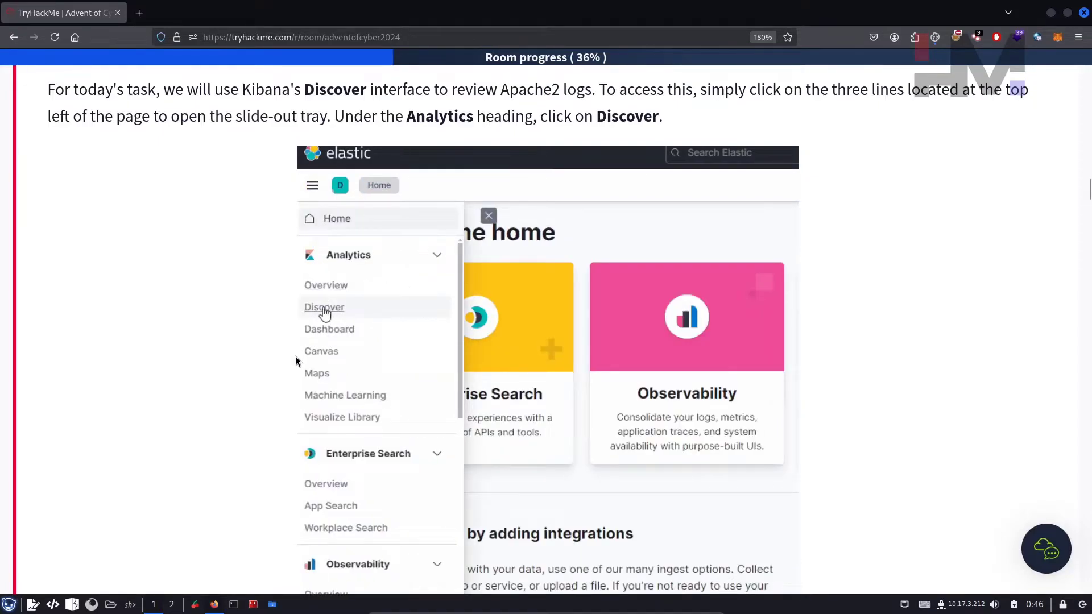
pyautogui.scroll(4, 273, 364)
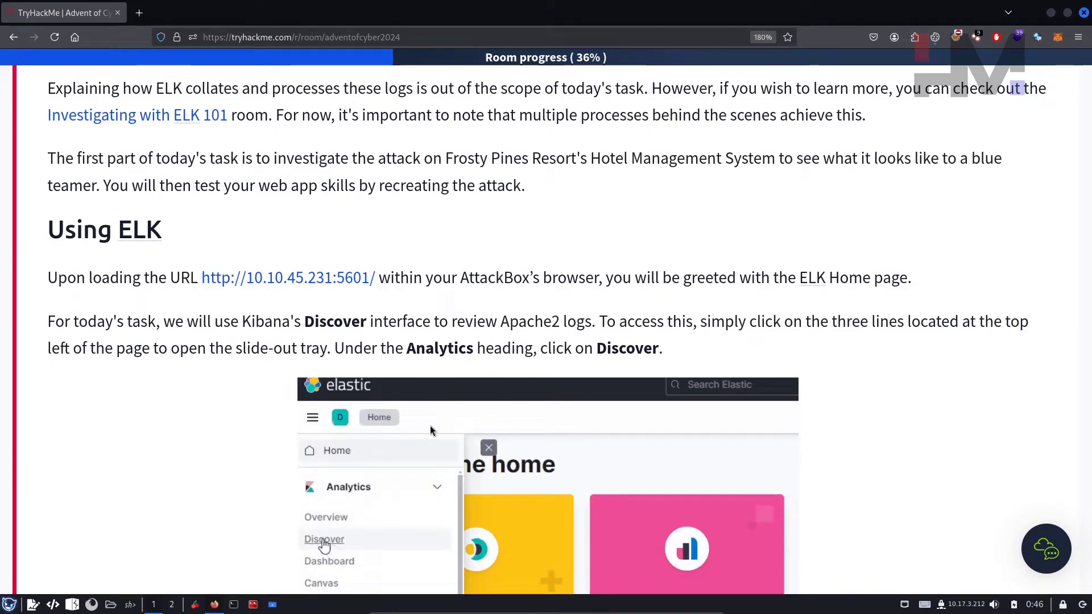
pyautogui.click(282, 284)
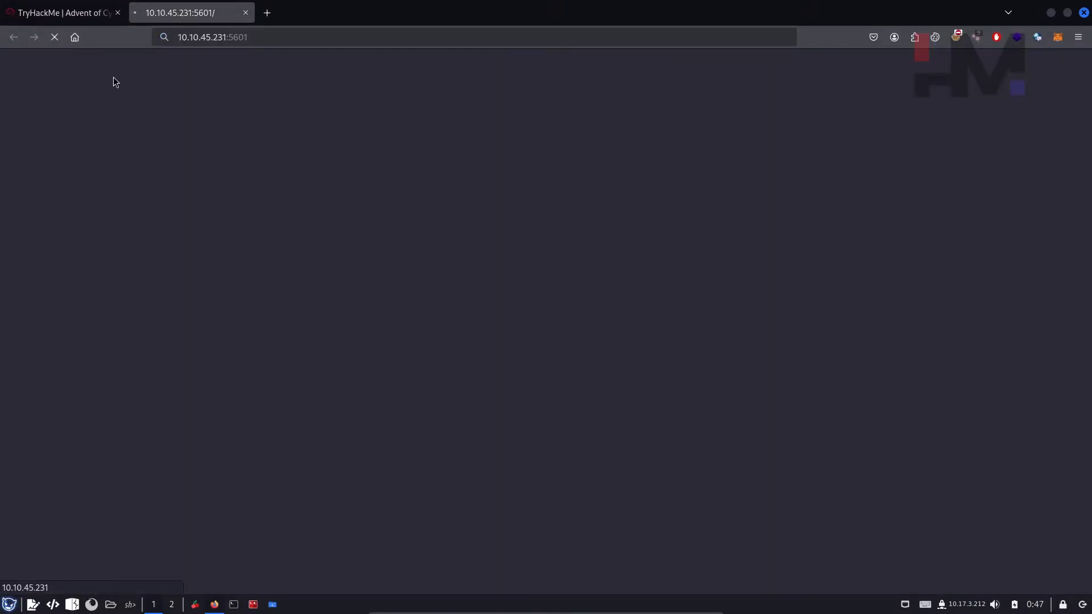
pyautogui.click(71, 12)
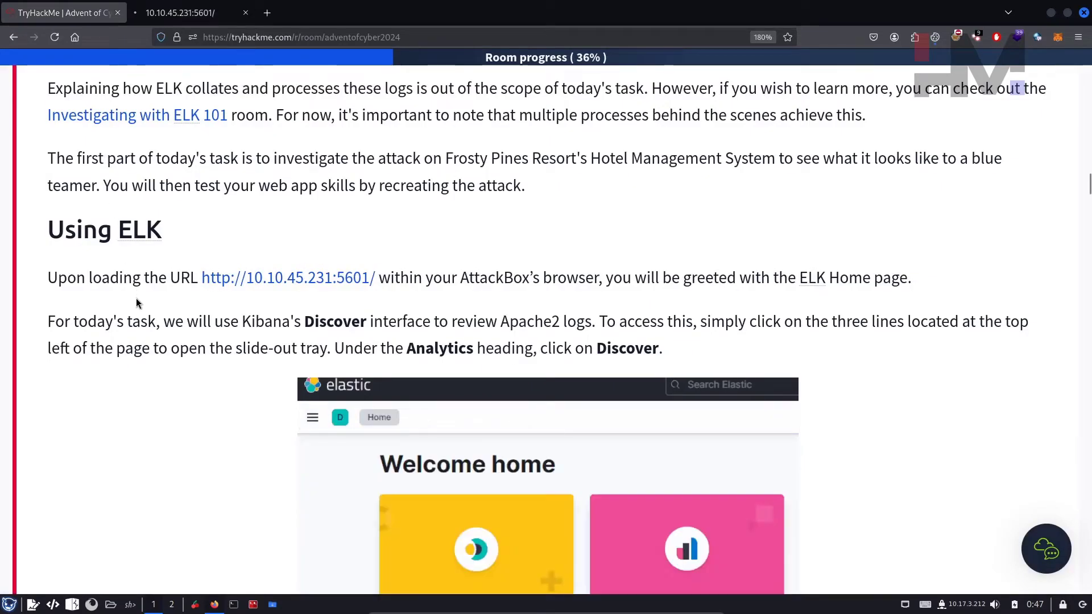
pyautogui.scroll(-10, 261, 384)
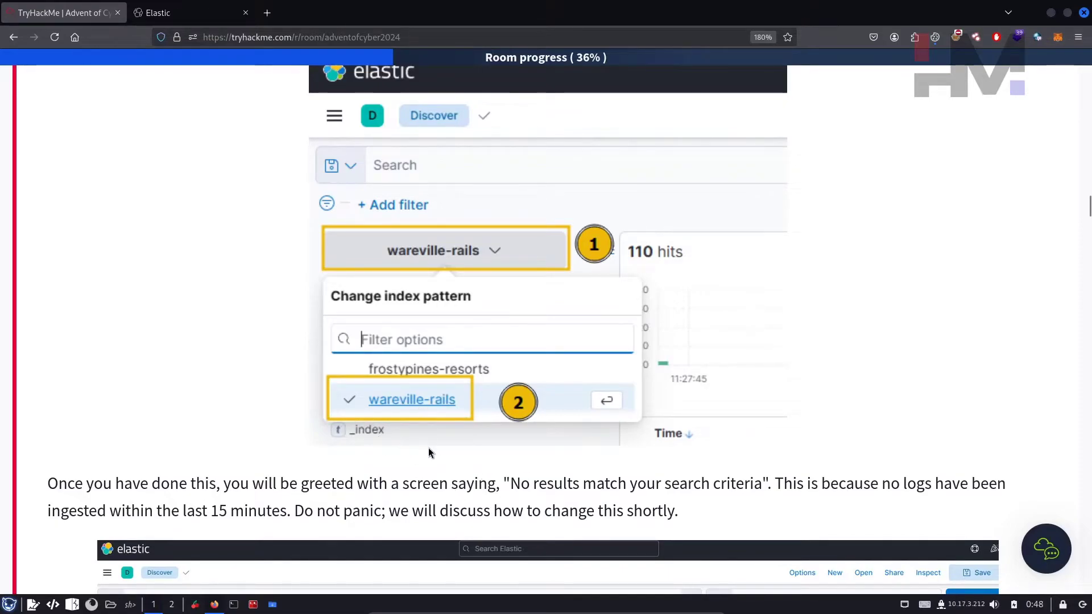
pyautogui.scroll(-15, 407, 433)
pyautogui.scroll(-20, 407, 433)
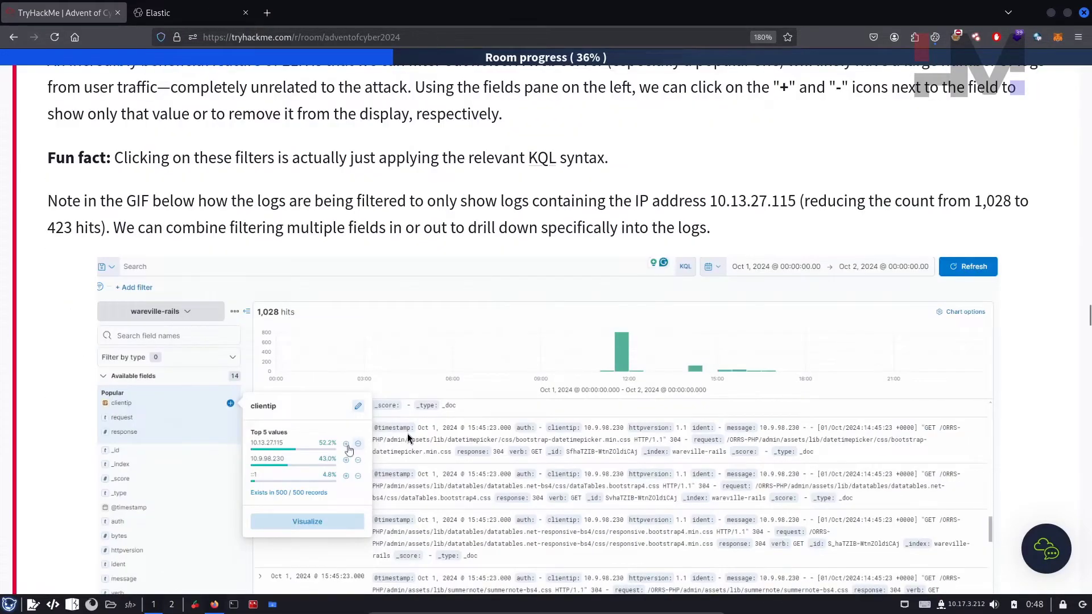
# Step: Read the Operation Red heading and the File Upload Vulnerabilities section
pyautogui.moveTo(41, 473); pyautogui.dragTo(225, 475)
pyautogui.click(270, 485)
pyautogui.scroll(-4, 271, 486)
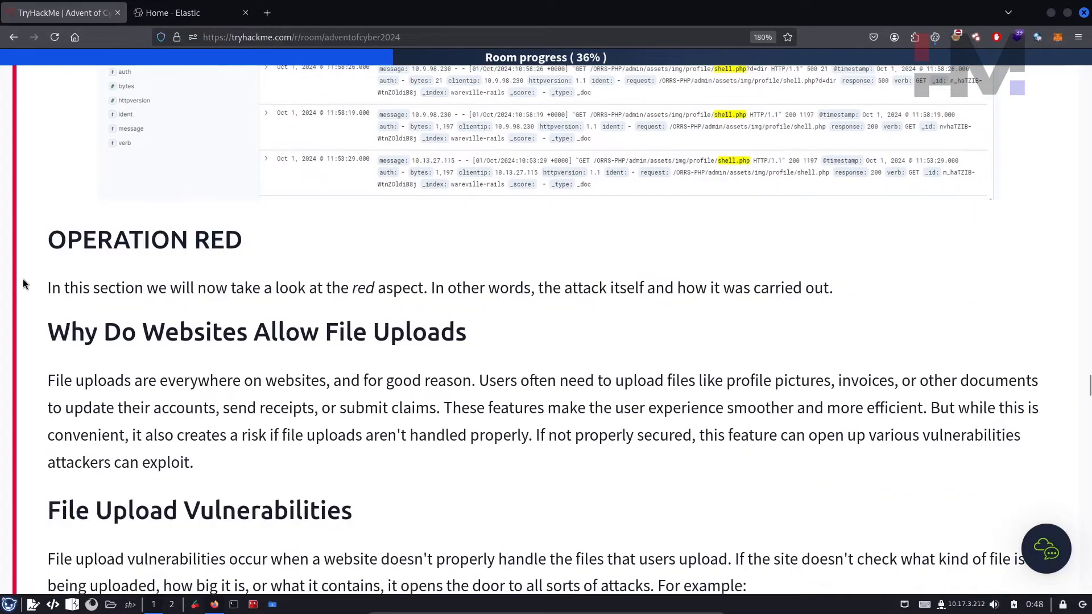
pyautogui.moveTo(329, 352); pyautogui.dragTo(472, 341)
pyautogui.scroll(-6, 533, 348)
pyautogui.moveTo(149, 165); pyautogui.dragTo(163, 165)
pyautogui.moveTo(448, 184); pyautogui.dragTo(447, 187)
pyautogui.click(409, 255)
# Step: Continue through the Operation Red notes, highlighting key passages
pyautogui.scroll(-6, 272, 343)
pyautogui.moveTo(140, 335); pyautogui.dragTo(421, 387)
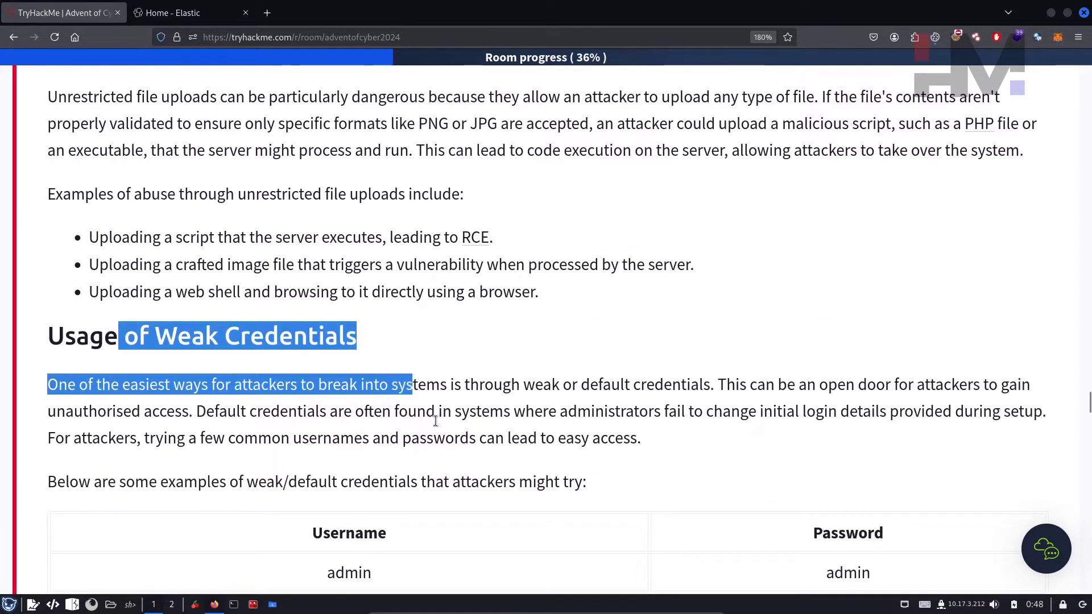
pyautogui.click(431, 456)
pyautogui.scroll(-2, 431, 456)
pyautogui.scroll(-2, 431, 457)
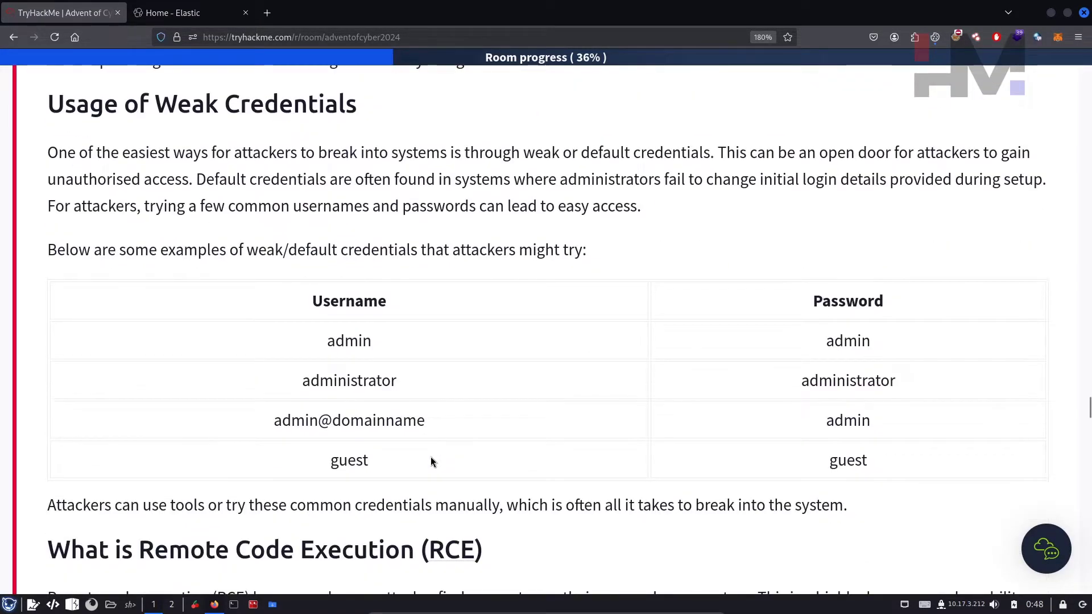
pyautogui.scroll(-6, 428, 466)
pyautogui.moveTo(115, 202); pyautogui.dragTo(373, 279)
pyautogui.click(330, 367)
pyautogui.scroll(-6, 330, 367)
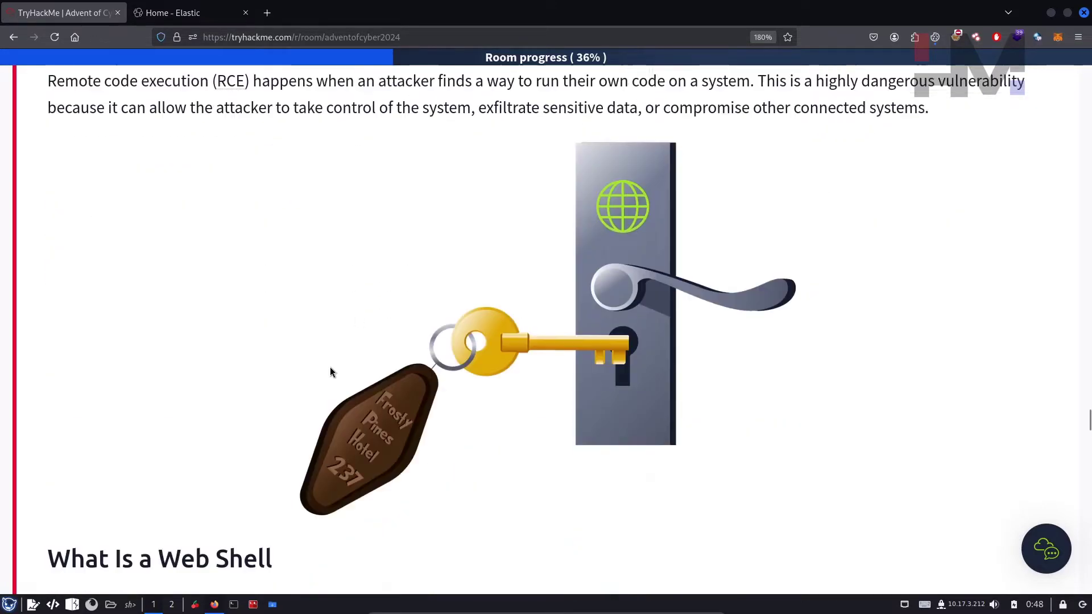
pyautogui.scroll(6, 330, 390)
pyautogui.scroll(15, 332, 394)
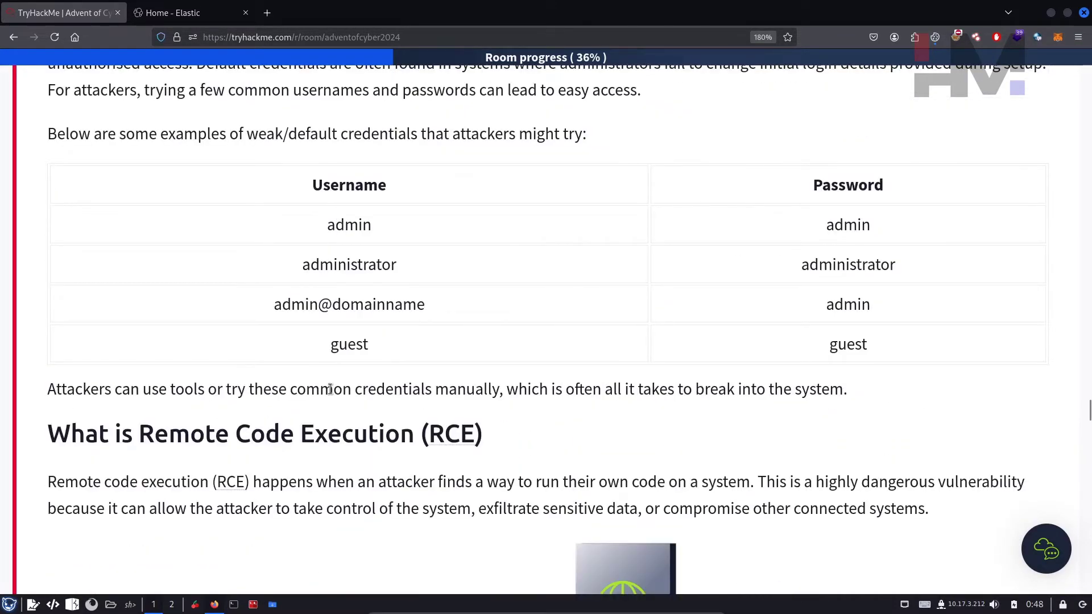
# Step: Switch to the Elastic tab, zoom the page in, and go to Discover
pyautogui.hotkey('ctrl', 'Tab')
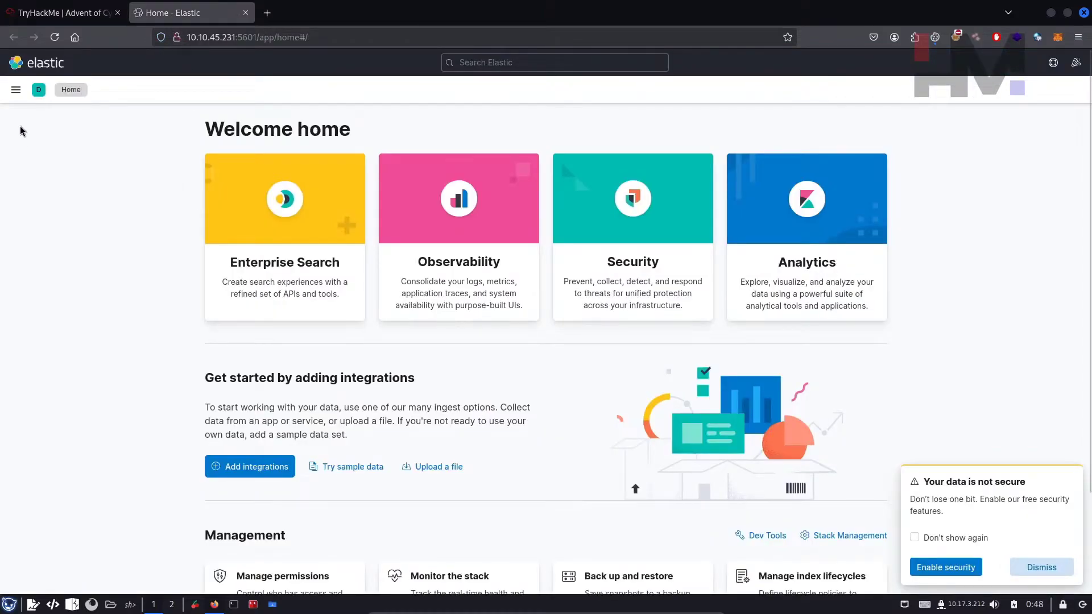
pyautogui.hotkey('ctrl', '+')
pyautogui.hotkey('ctrl', '+')
pyautogui.hotkey('ctrl', '+')
pyautogui.hotkey('ctrl', '+')
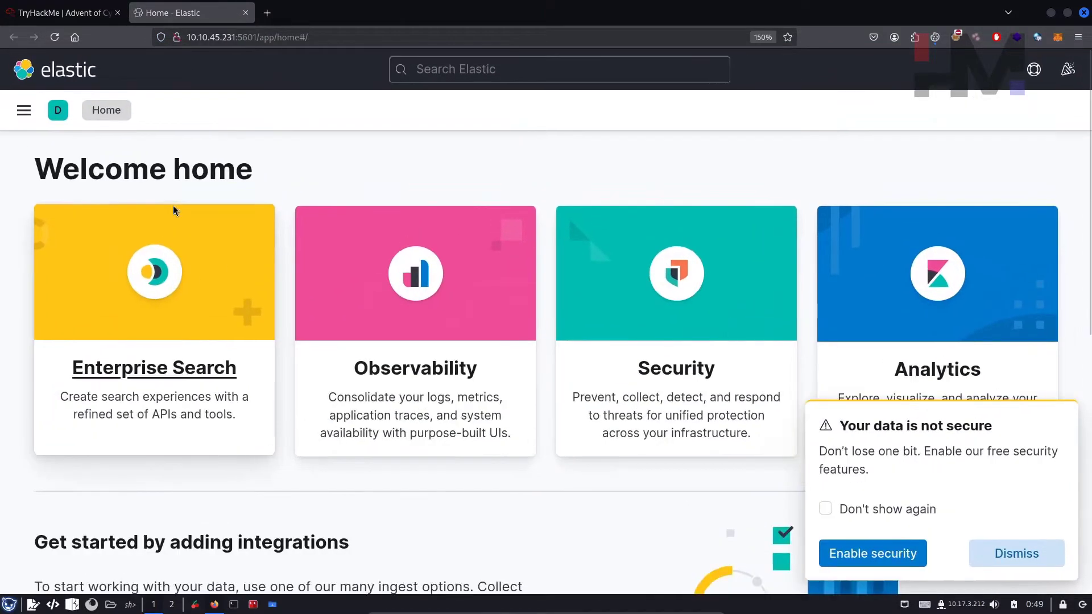
pyautogui.click(25, 113)
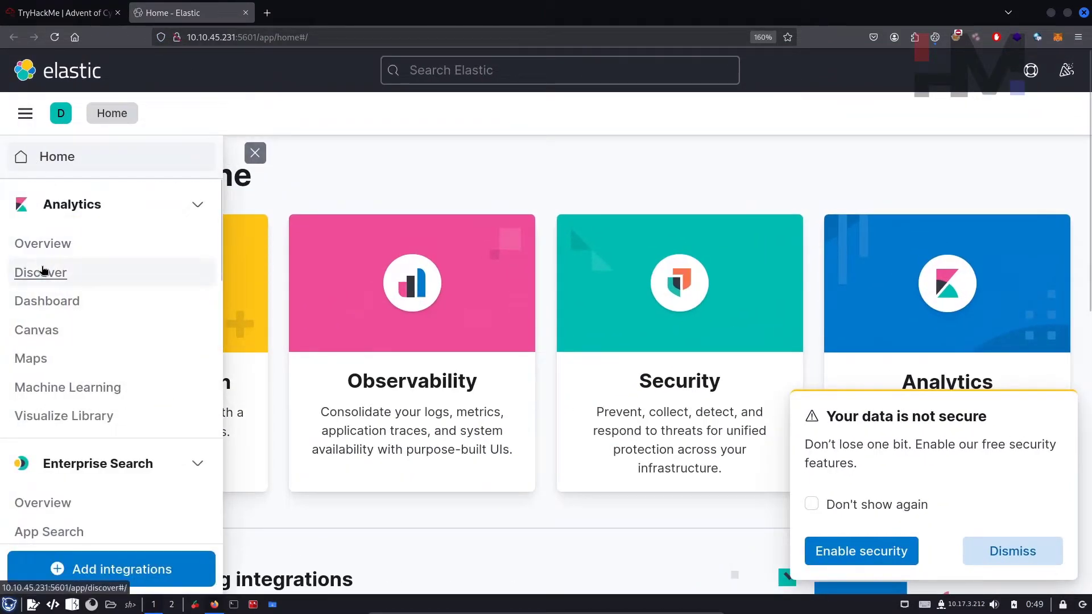
pyautogui.click(43, 271)
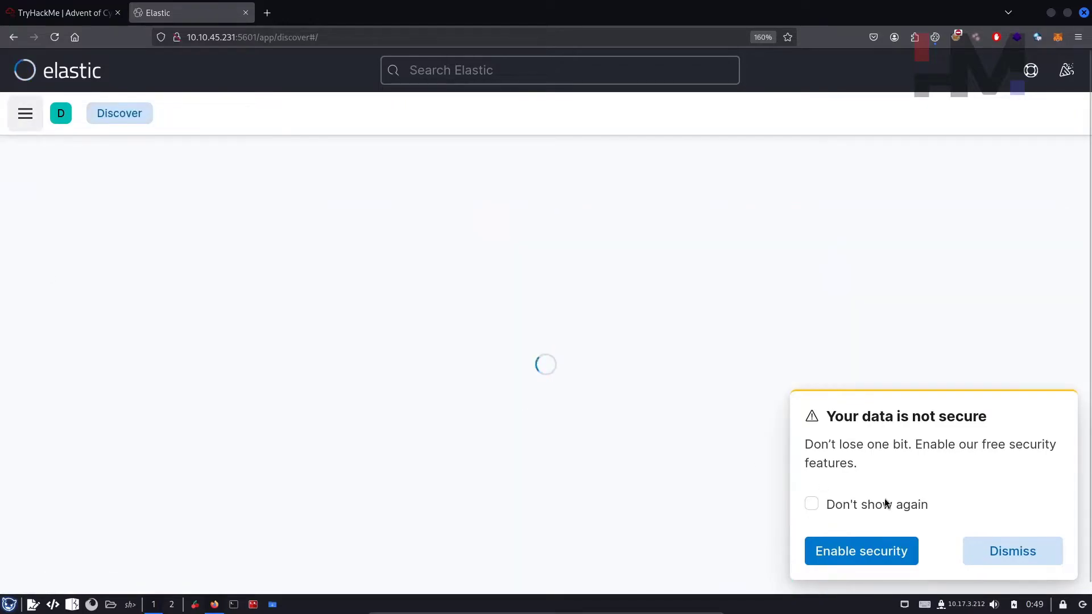
pyautogui.click(1056, 413)
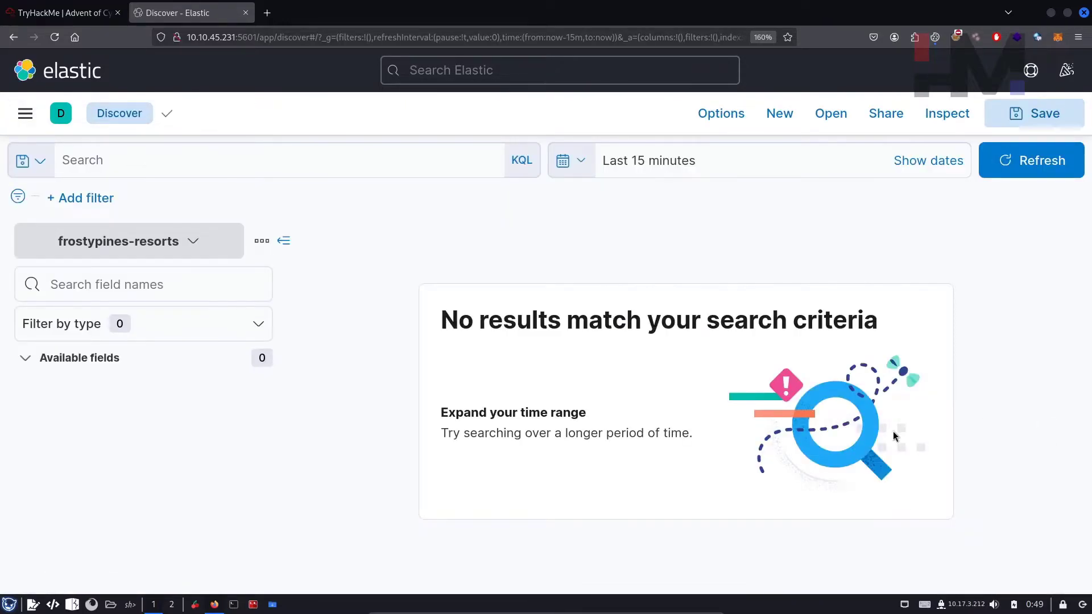
# Step: Set the absolute start date to Oct 1, 2024 and apply it, loading 483 hits
pyautogui.click(655, 163)
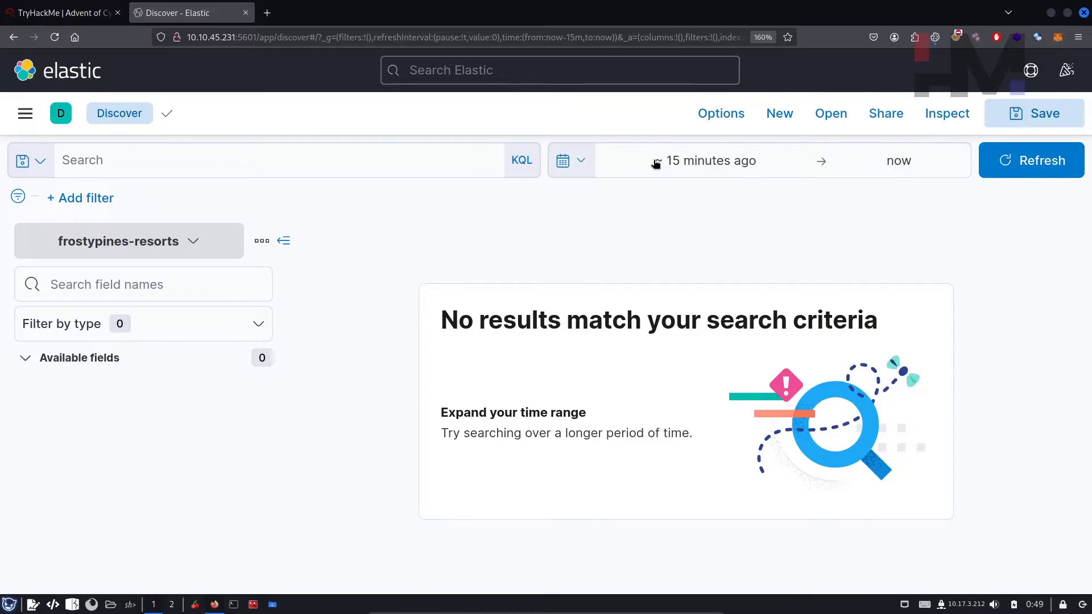
pyautogui.click(655, 163)
pyautogui.click(651, 199)
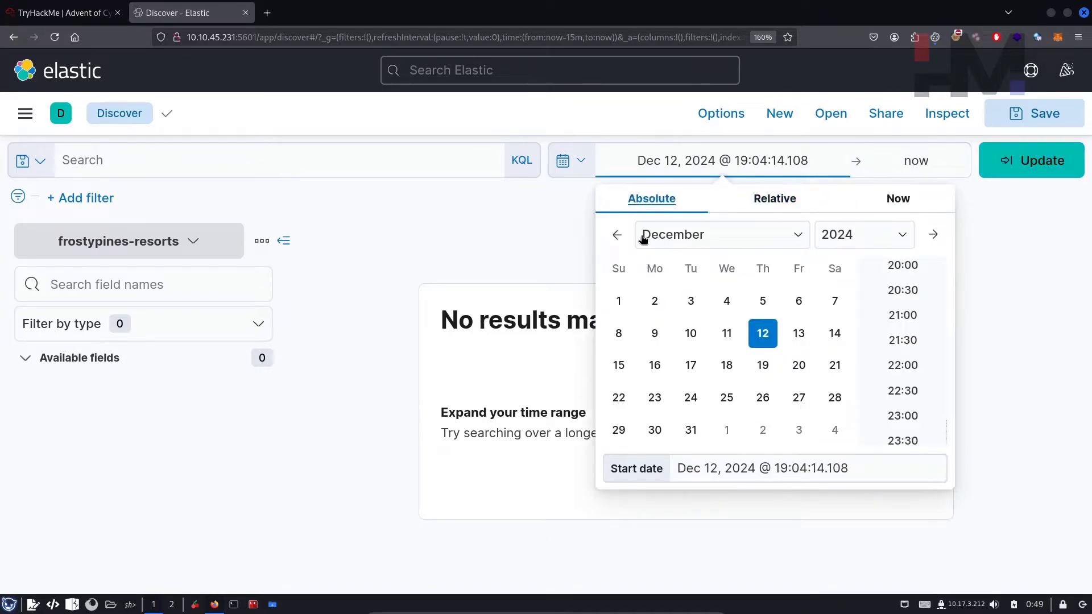
pyautogui.click(617, 234)
pyautogui.click(617, 235)
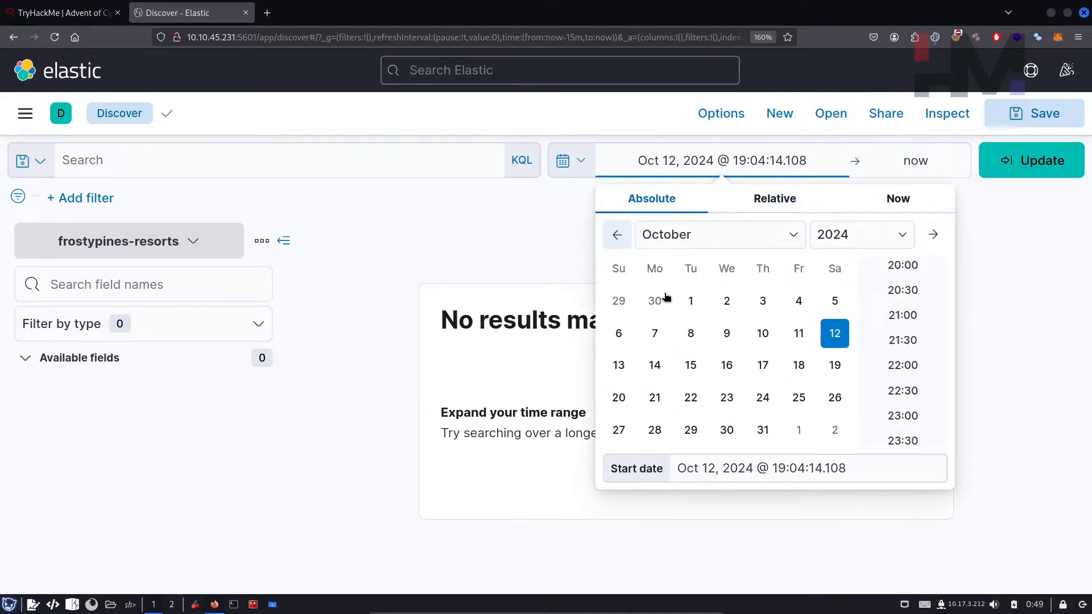
pyautogui.click(698, 313)
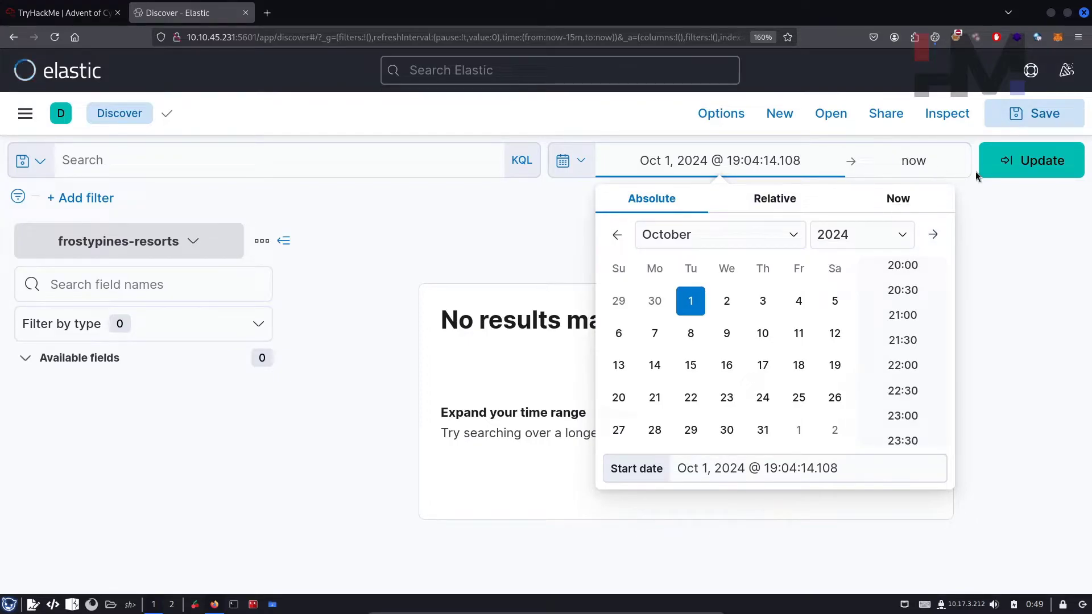
pyautogui.click(1038, 161)
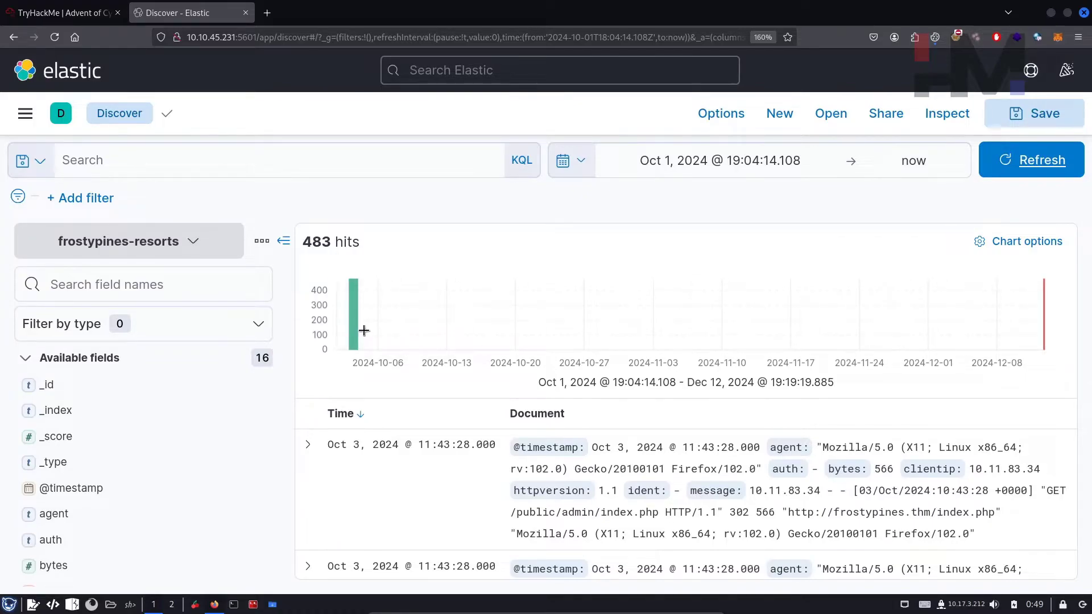
# Step: Zoom the histogram to Oct 3, 2024 11:30–12:00
pyautogui.moveTo(352, 322)
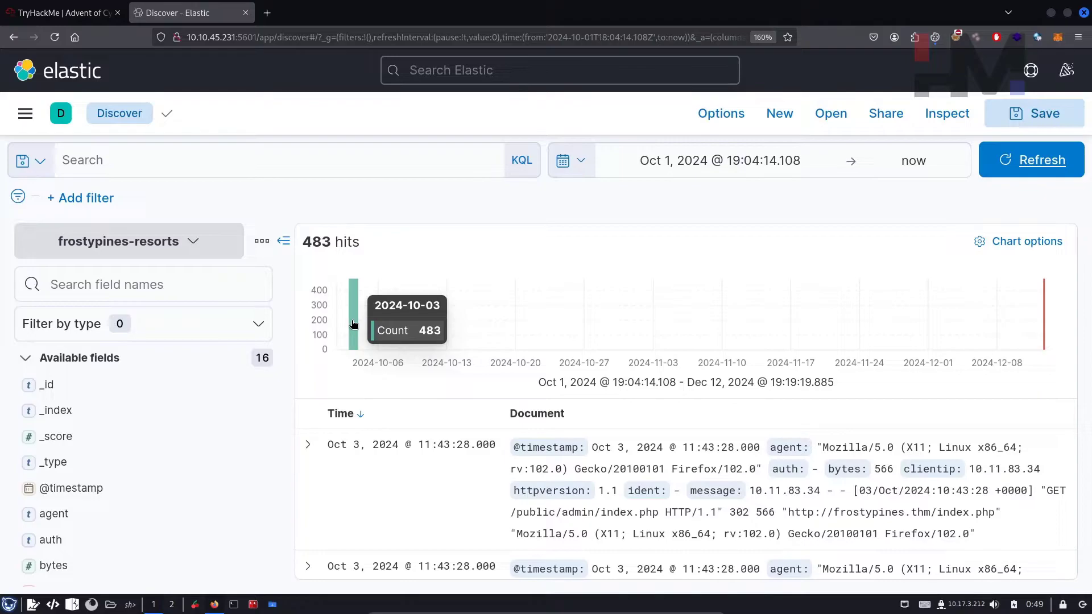
pyautogui.click(353, 323)
pyautogui.moveTo(691, 293)
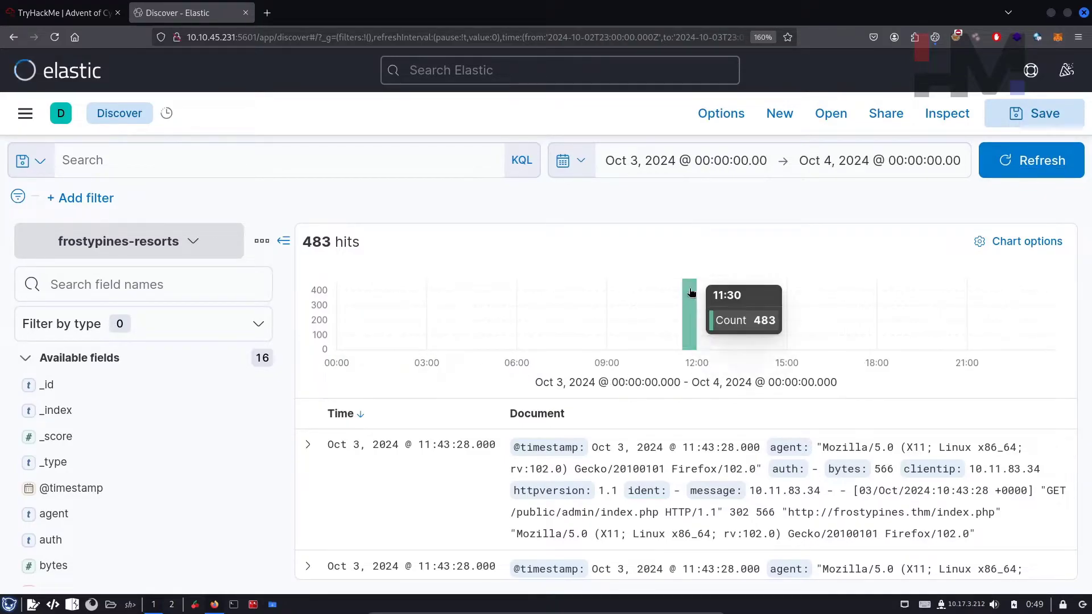
pyautogui.click(691, 318)
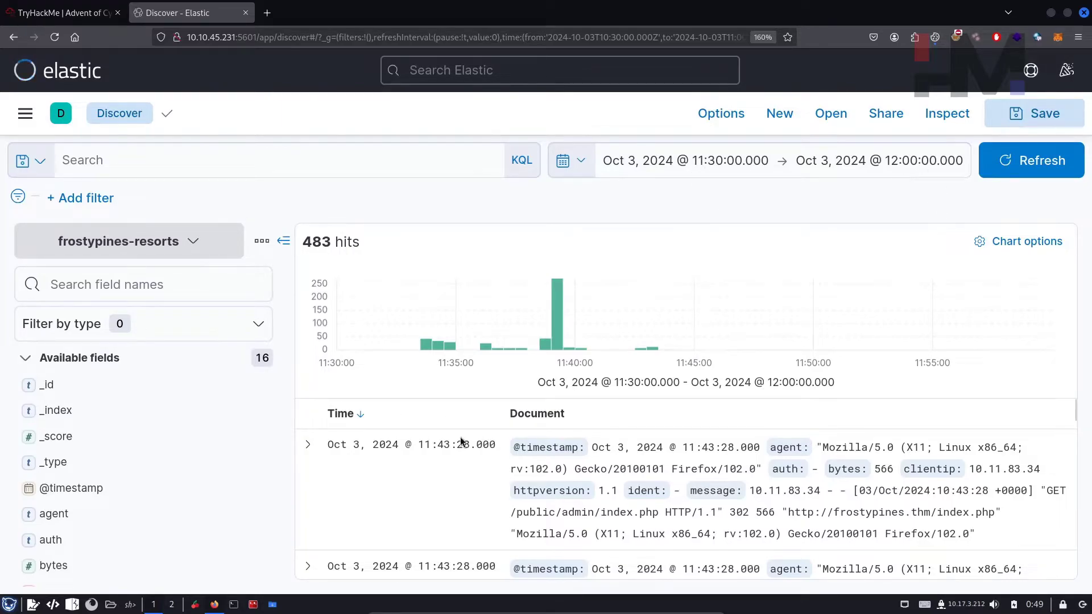
pyautogui.moveTo(308, 239); pyautogui.dragTo(341, 241)
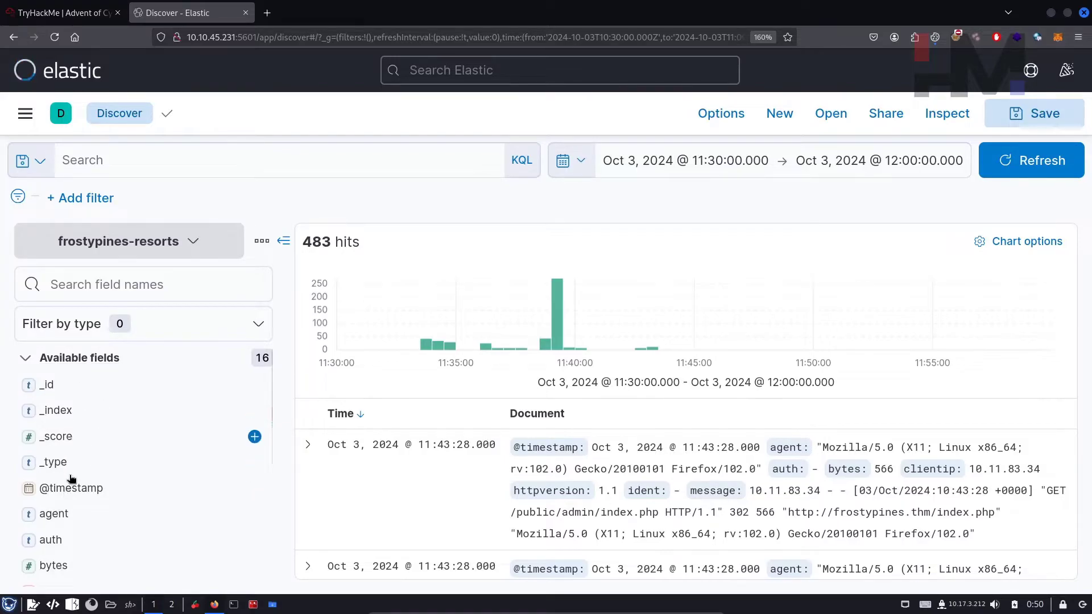
# Step: Search field names for 'client' and add clientip as a table column
pyautogui.click(134, 283)
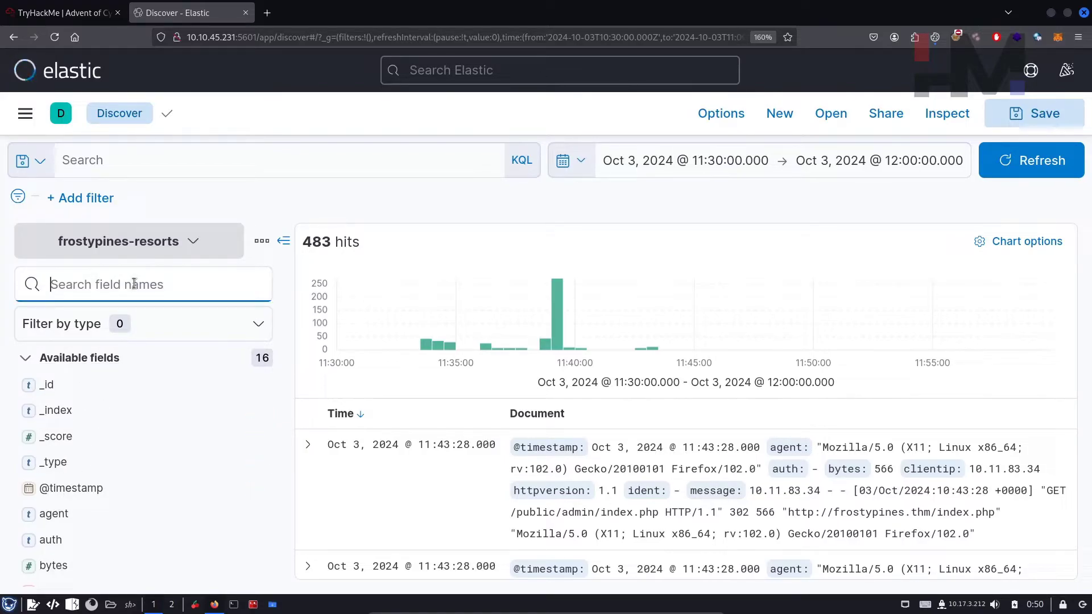
pyautogui.write('client')
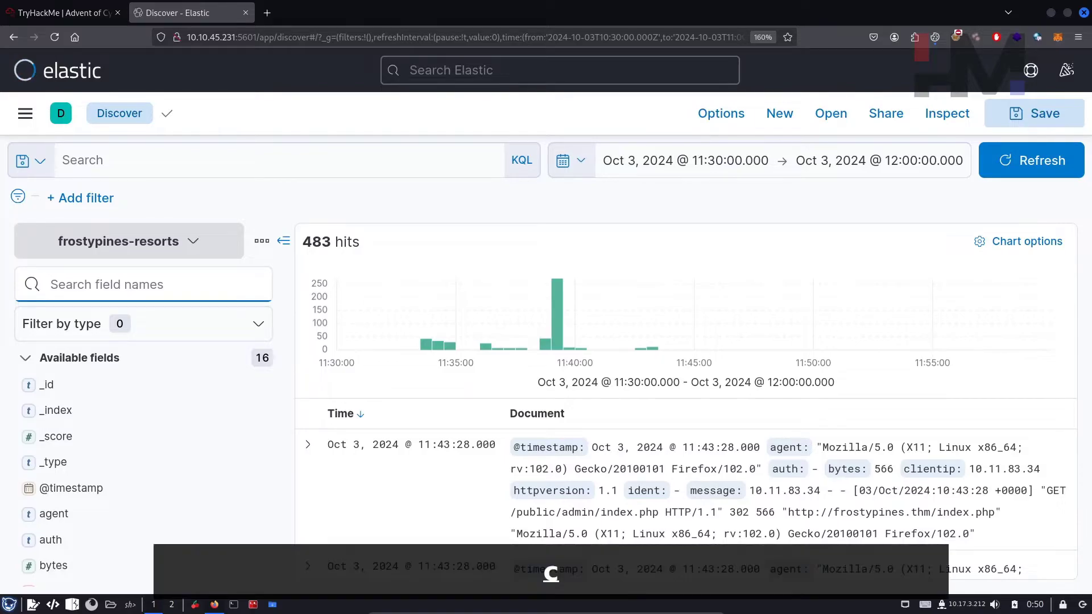
pyautogui.click(254, 385)
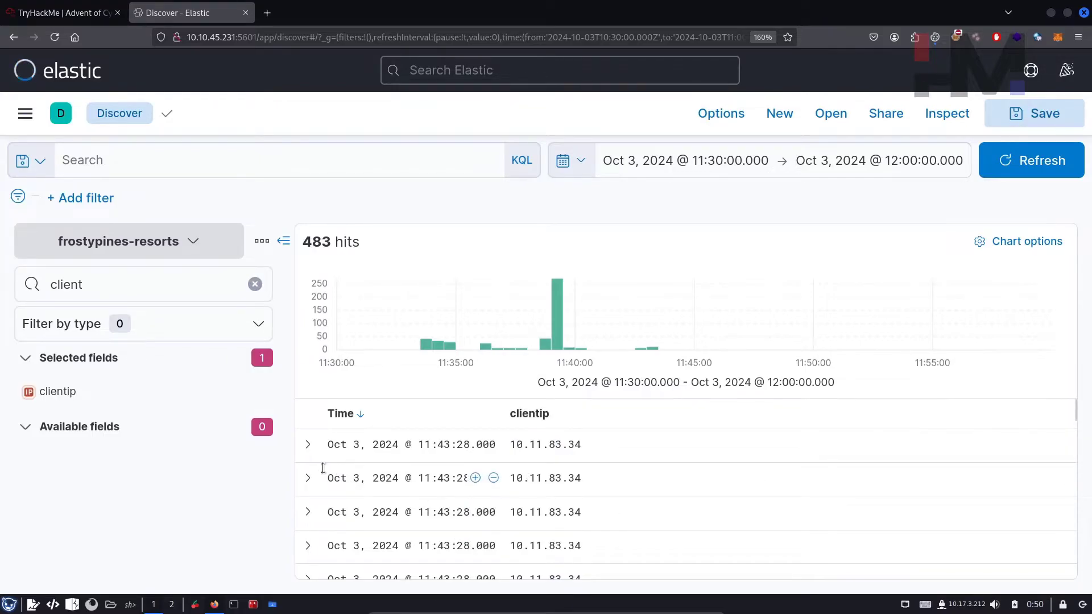
# Step: View clientip's top 5 values, then clear the field-name search box
pyautogui.click(203, 397)
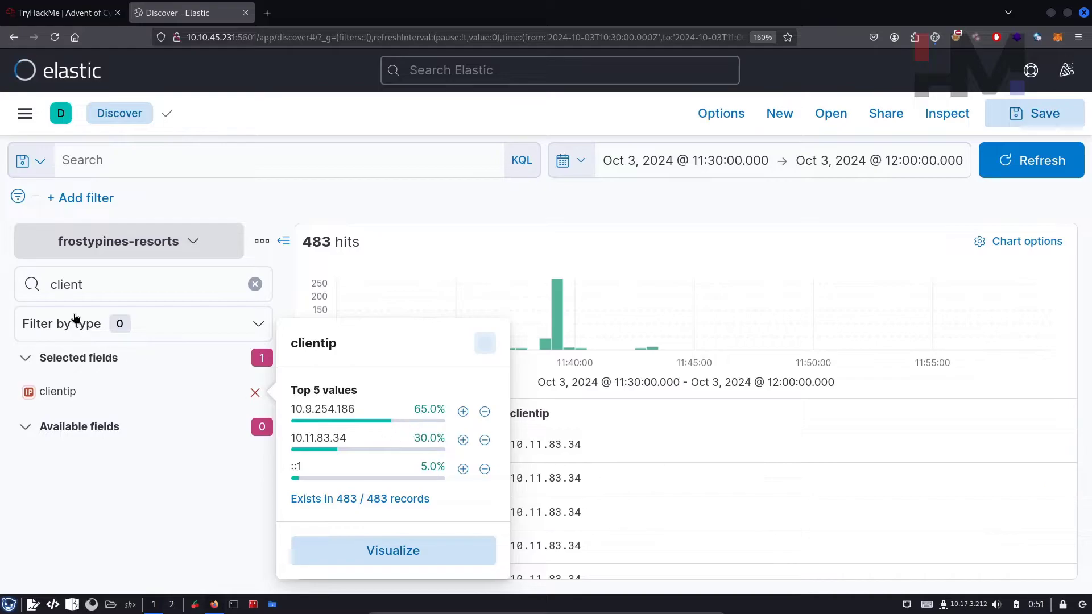
pyautogui.click(113, 287)
pyautogui.hotkey('ctrl', 'a')
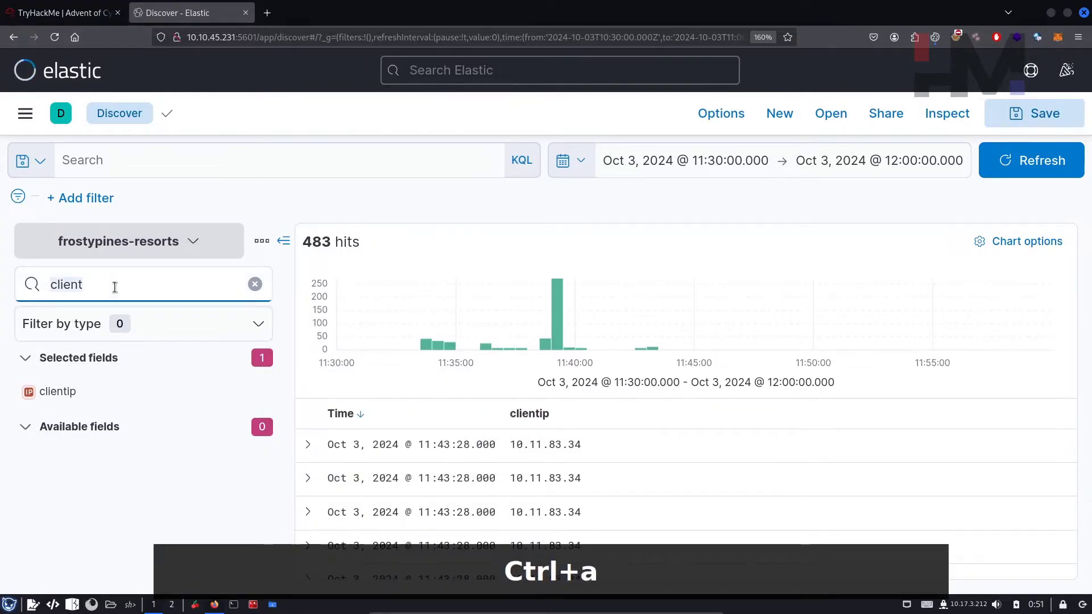
pyautogui.press('BackSpace')
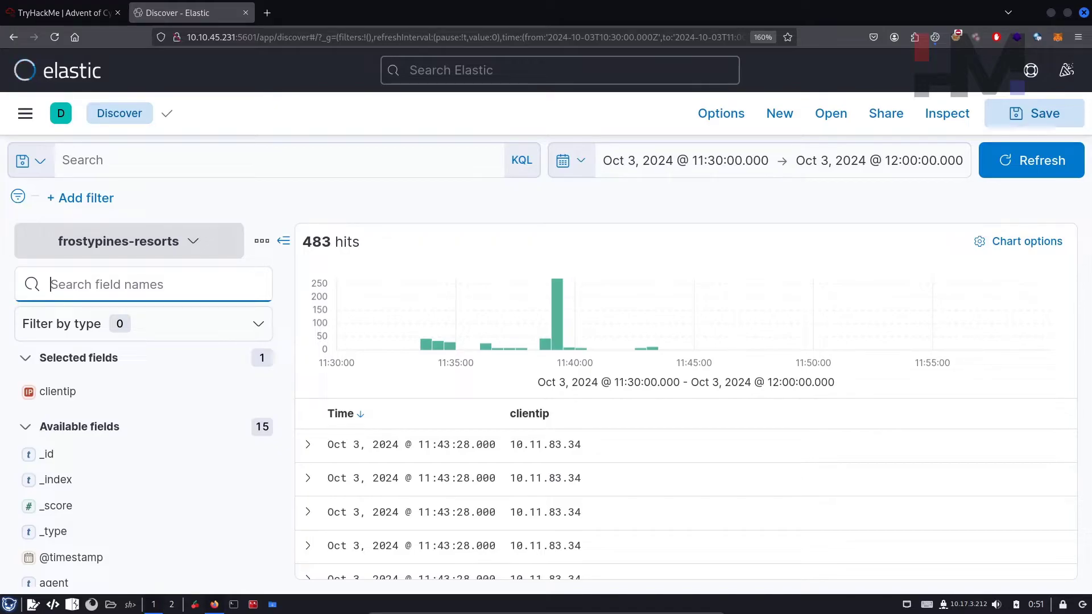
# Step: Add request and response columns by searching field names 'req' and 'res'
pyautogui.write('req')
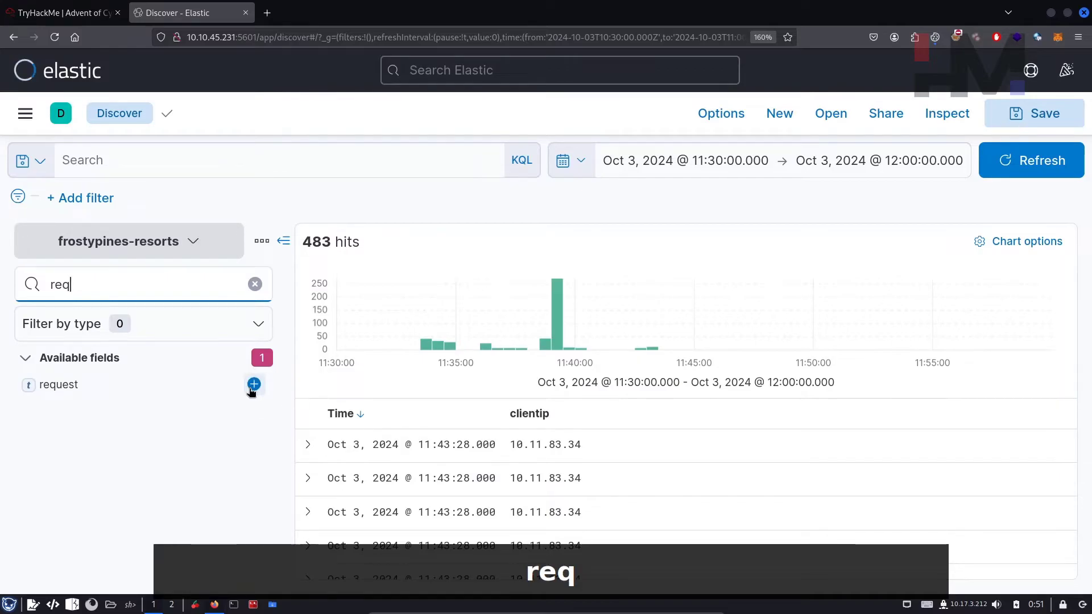
pyautogui.click(253, 384)
pyautogui.hotkey('ctrl', 'a')
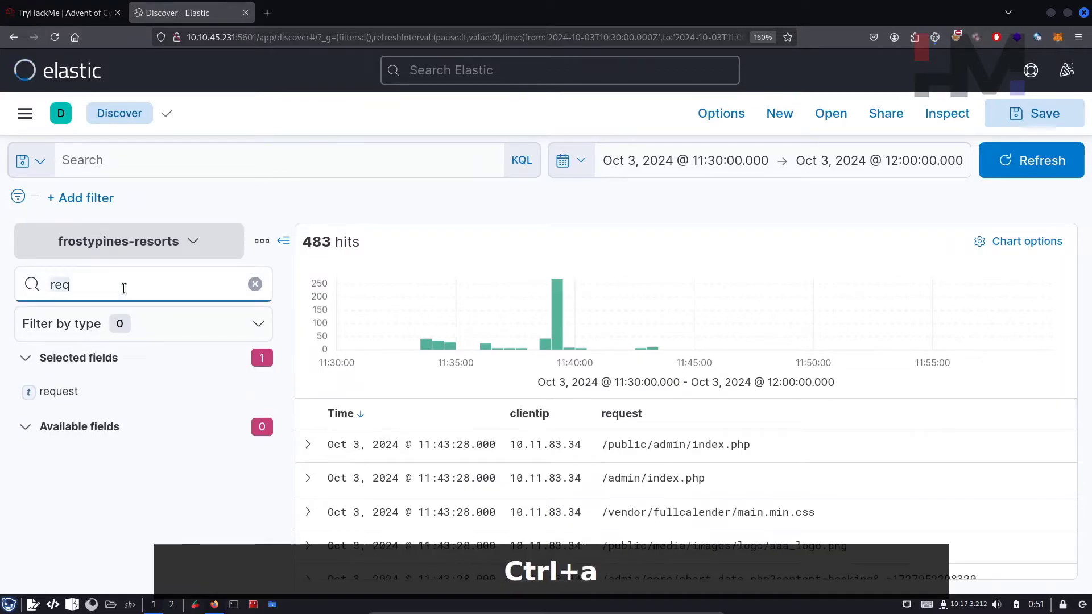
pyautogui.write('res')
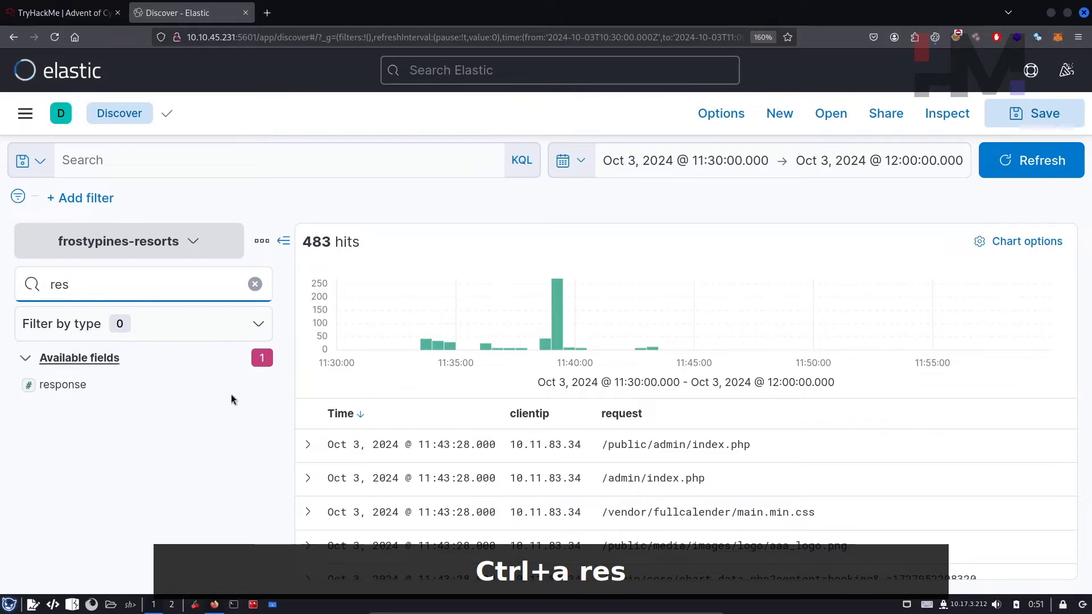
pyautogui.click(254, 385)
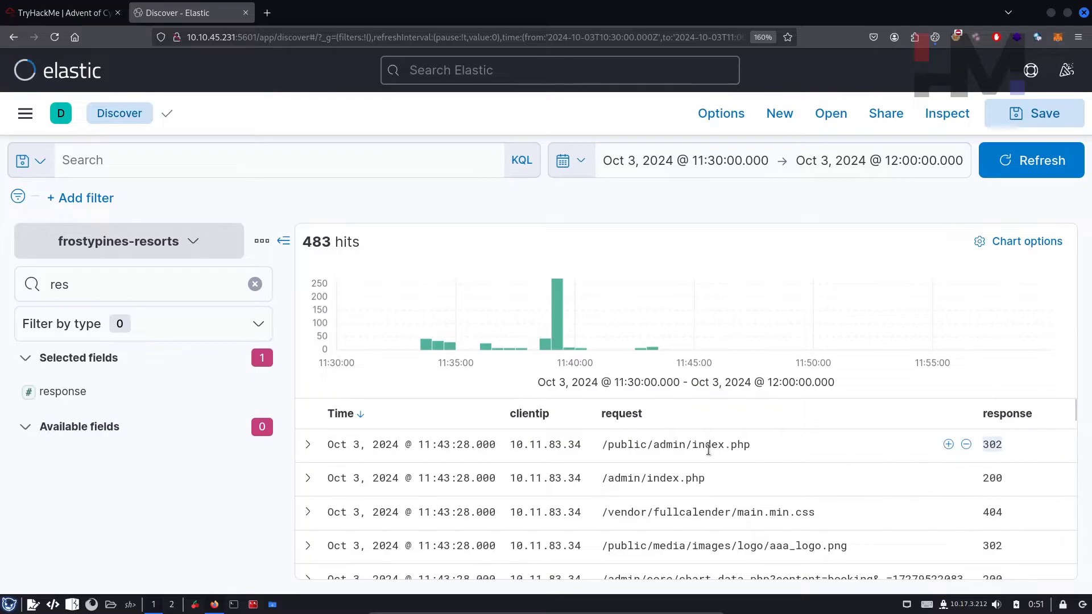
# Step: Scroll through the table reviewing request paths like /admin/index.php and their status codes
pyautogui.moveTo(749, 444); pyautogui.dragTo(623, 444)
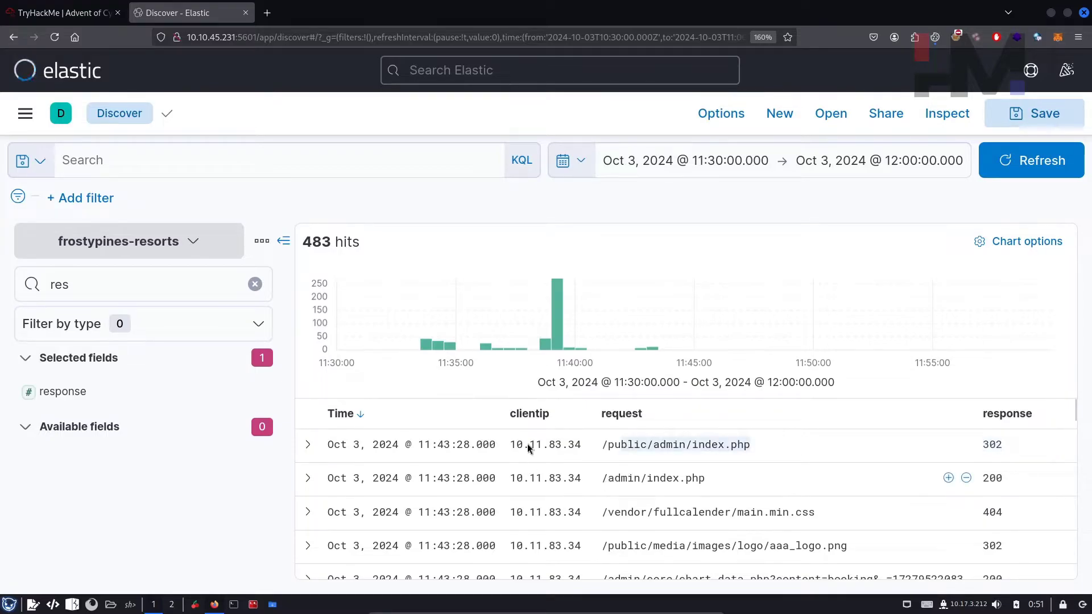
pyautogui.click(980, 513)
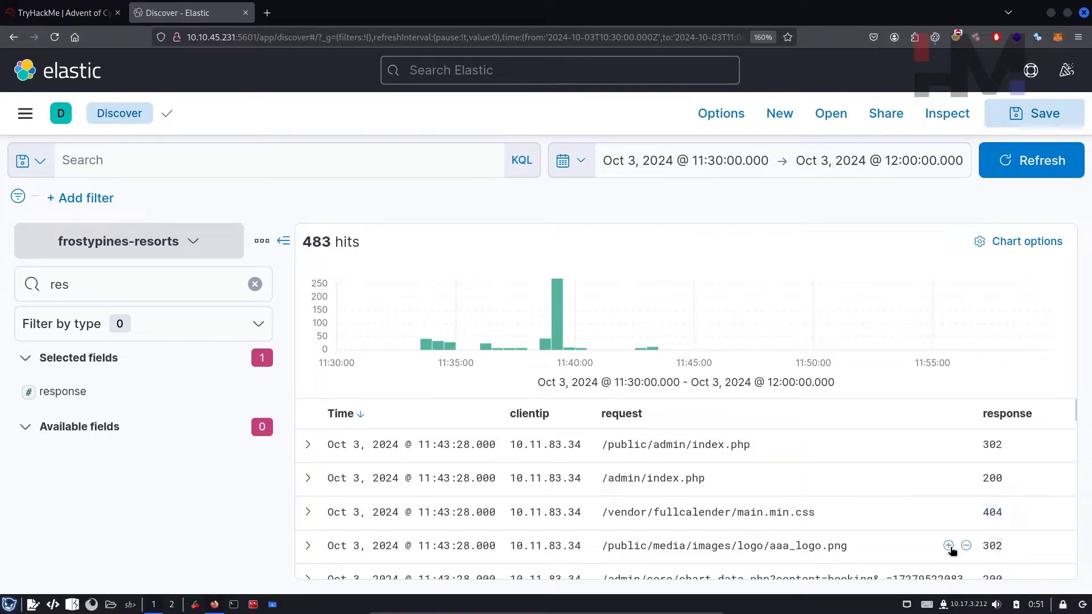
pyautogui.scroll(-5, 837, 553)
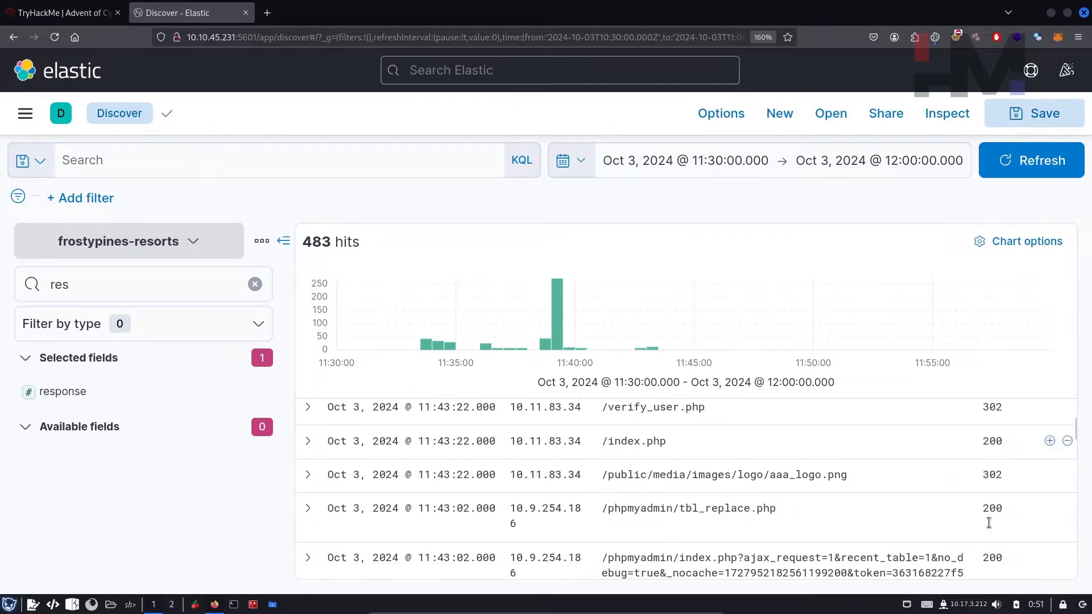
pyautogui.scroll(-2, 910, 522)
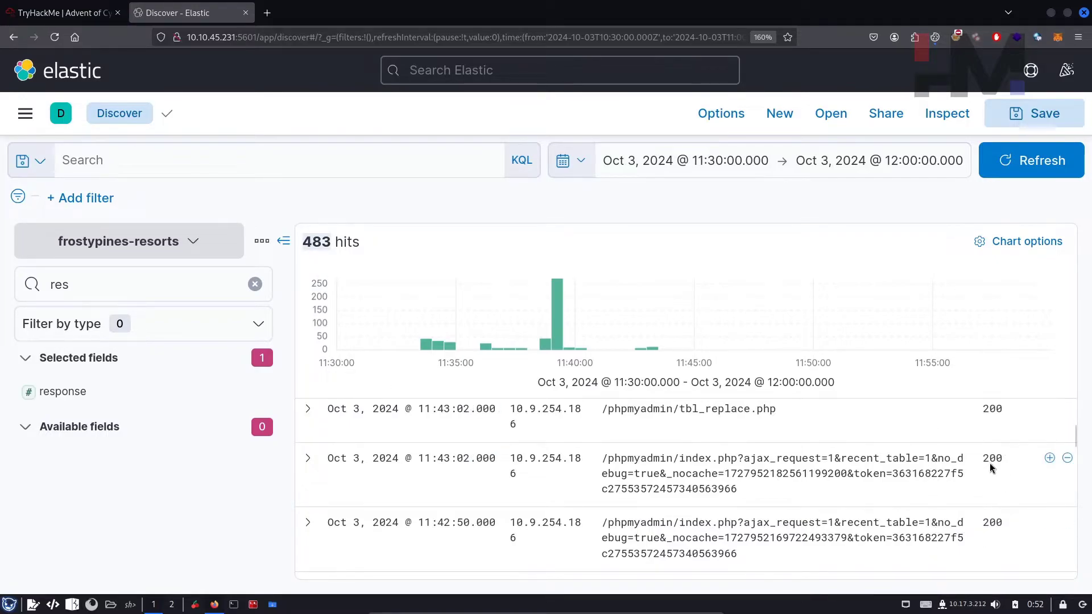
pyautogui.scroll(3, 977, 482)
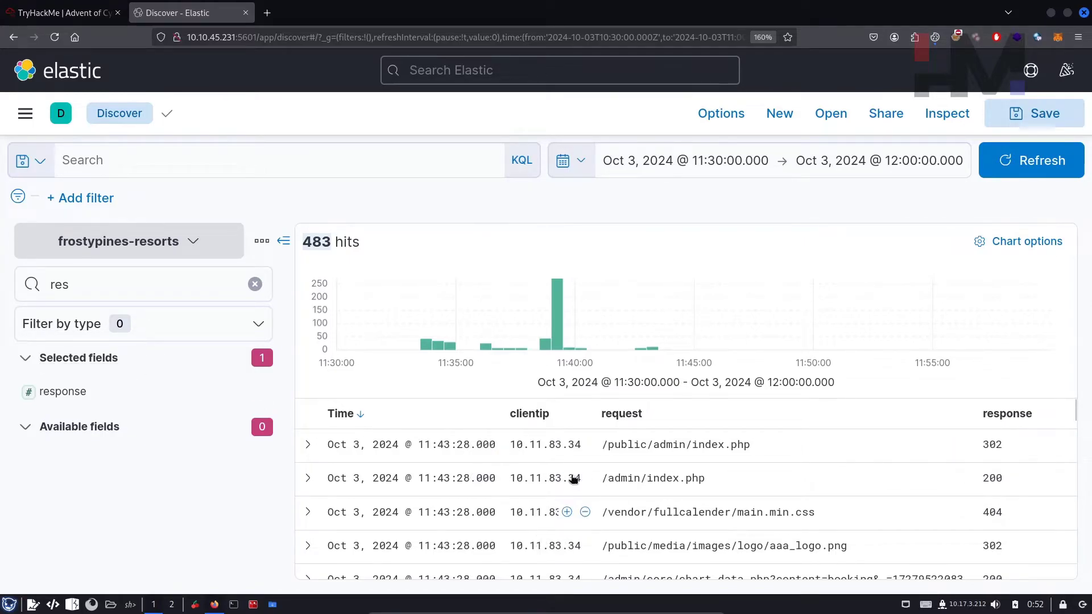
pyautogui.scroll(-3, 609, 533)
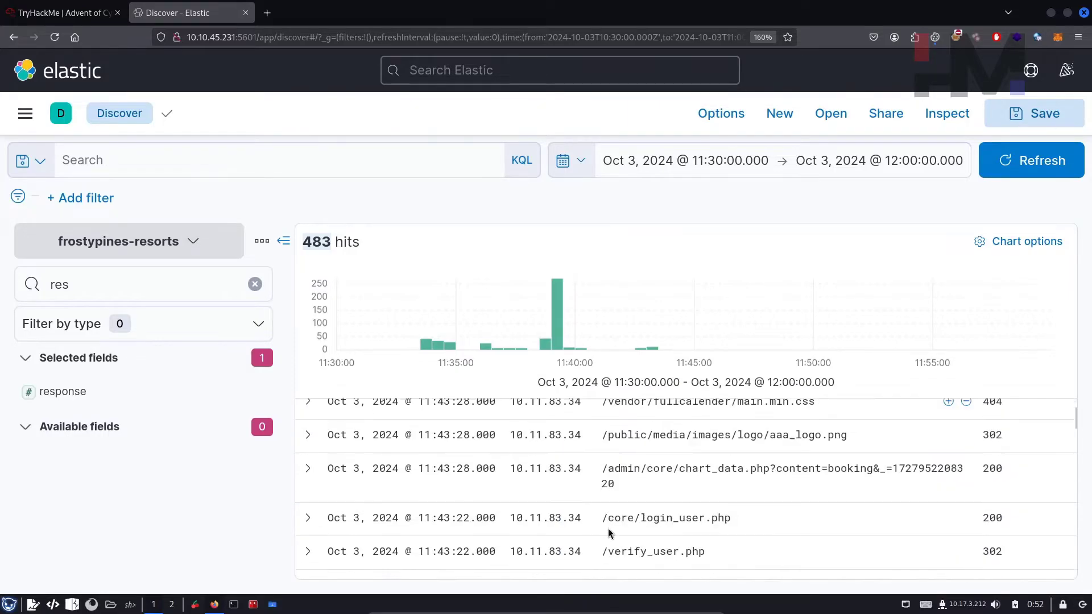
pyautogui.scroll(-5, 589, 468)
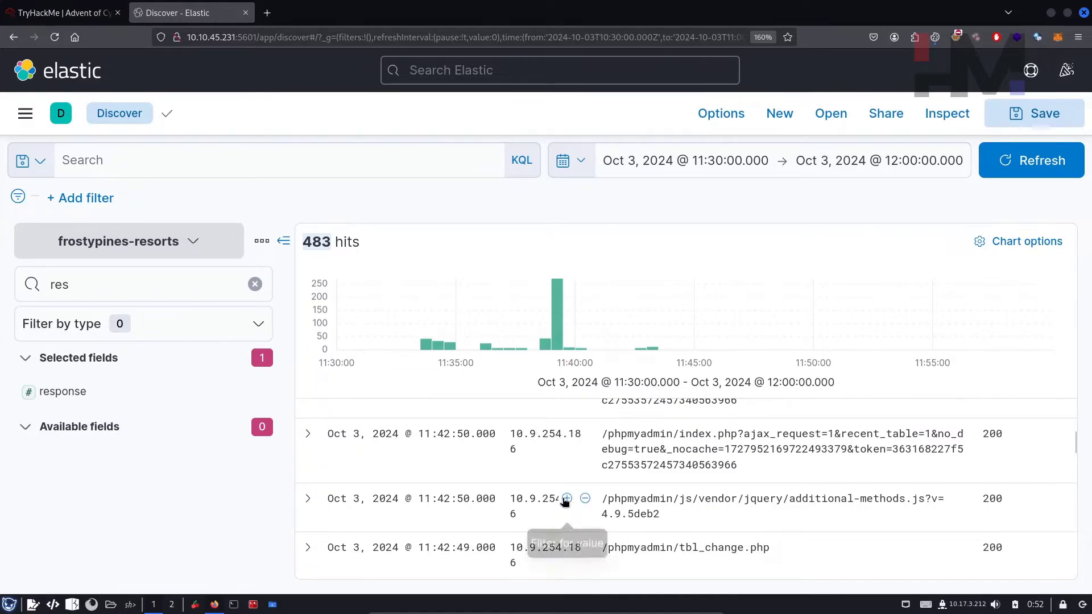
pyautogui.scroll(2, 566, 503)
pyautogui.scroll(8, 565, 527)
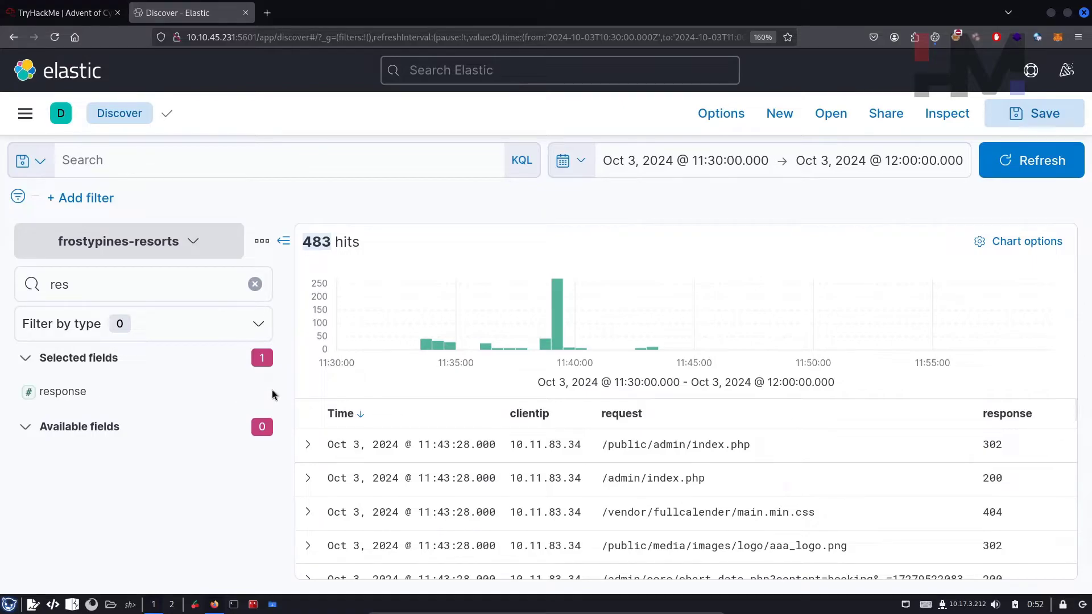
pyautogui.click(166, 290)
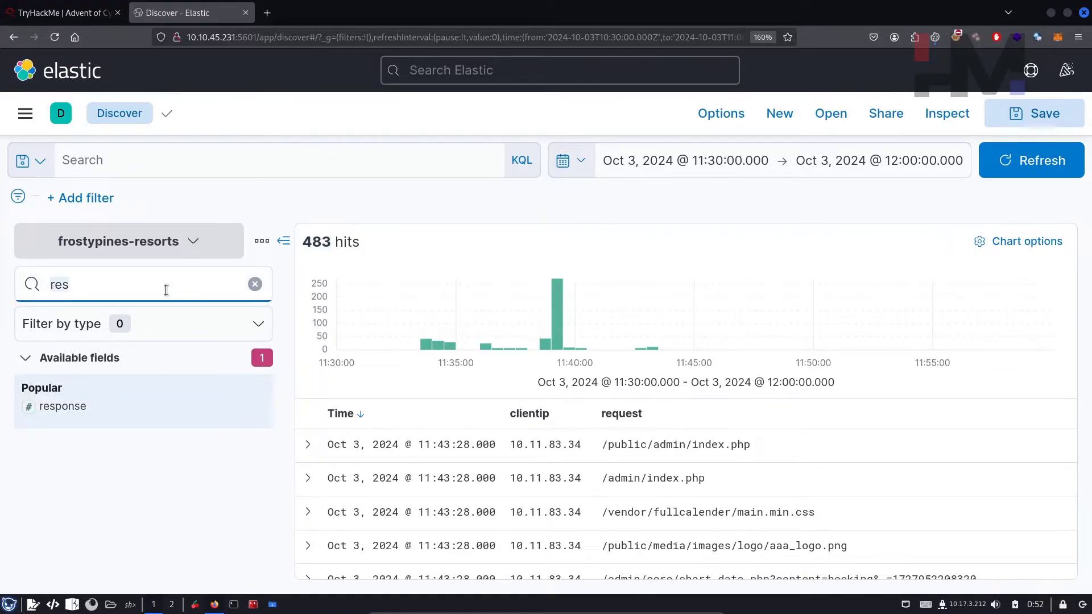
pyautogui.write('clien')
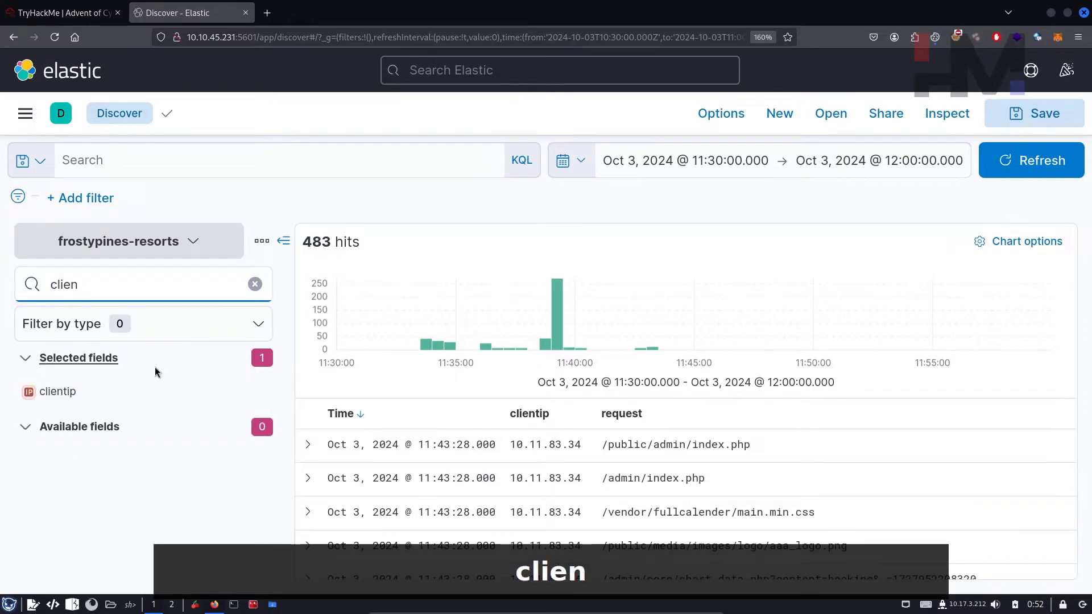
pyautogui.click(150, 392)
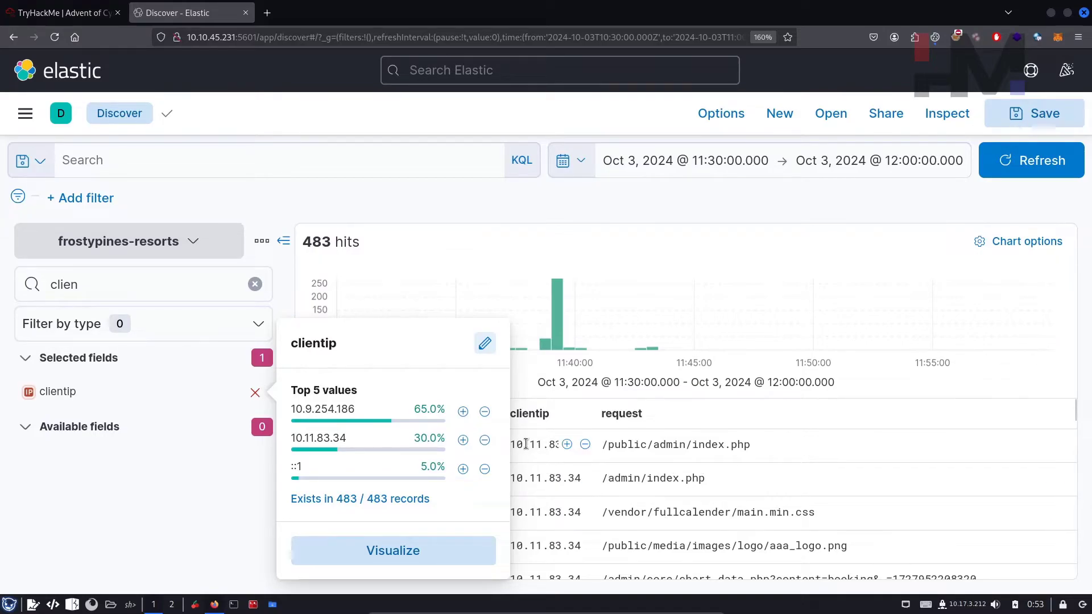
pyautogui.moveTo(525, 444); pyautogui.dragTo(618, 442)
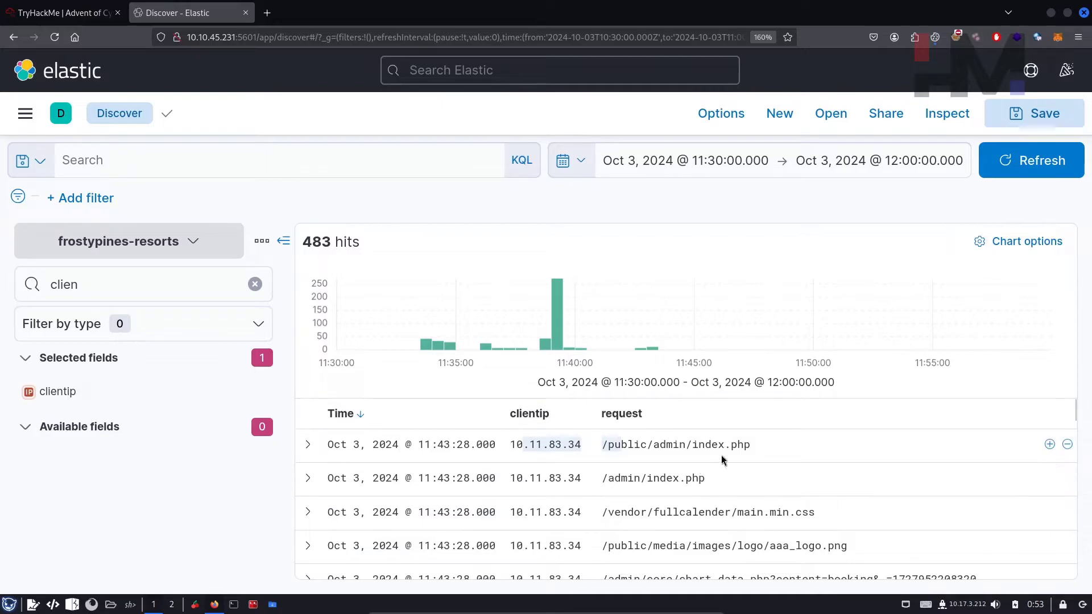
pyautogui.moveTo(687, 445); pyautogui.dragTo(766, 451)
pyautogui.click(495, 494)
pyautogui.scroll(-5, 603, 500)
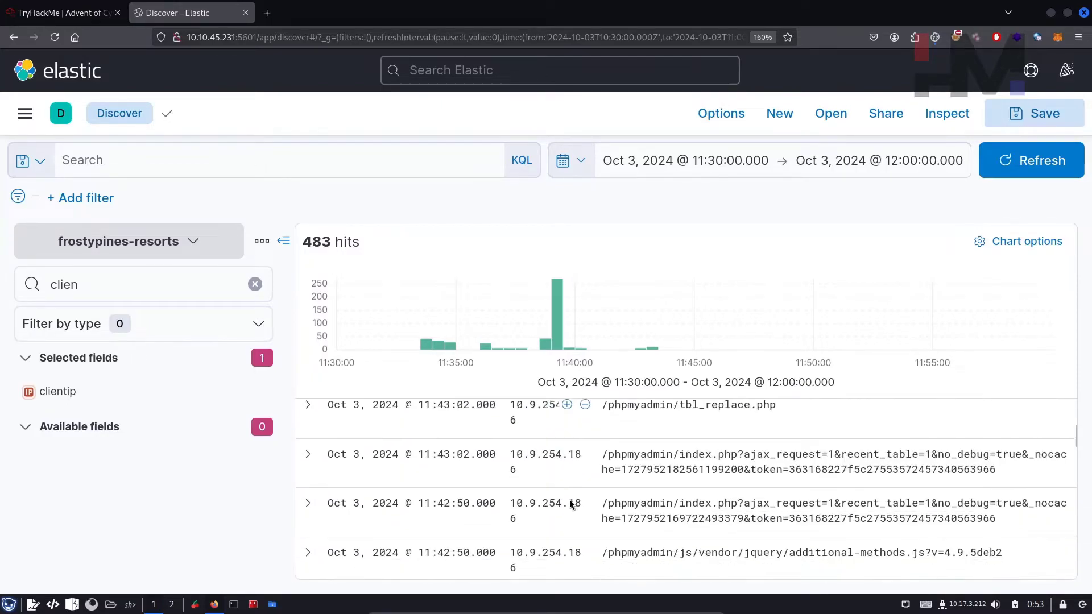
pyautogui.scroll(3, 589, 509)
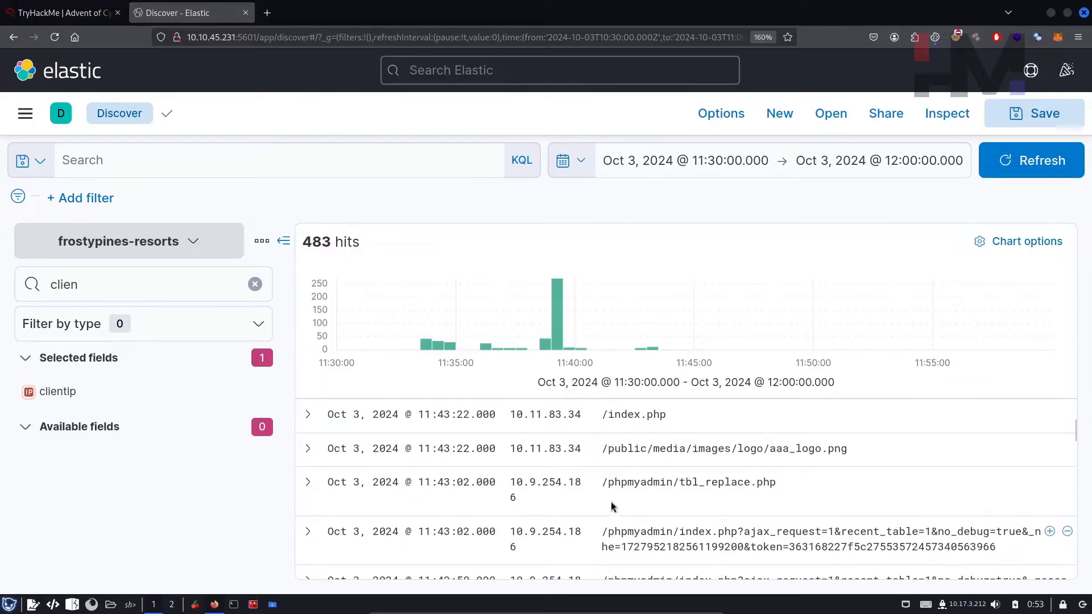
pyautogui.moveTo(602, 482); pyautogui.dragTo(782, 499)
pyautogui.moveTo(607, 532); pyautogui.dragTo(828, 547)
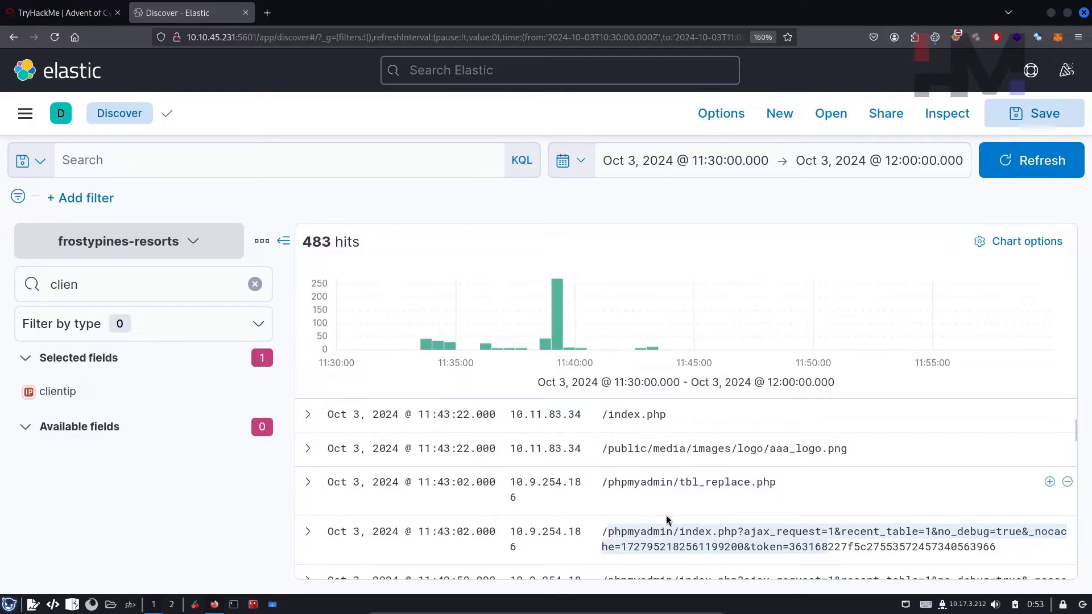
pyautogui.scroll(3, 667, 515)
pyautogui.moveTo(750, 444); pyautogui.dragTo(614, 449)
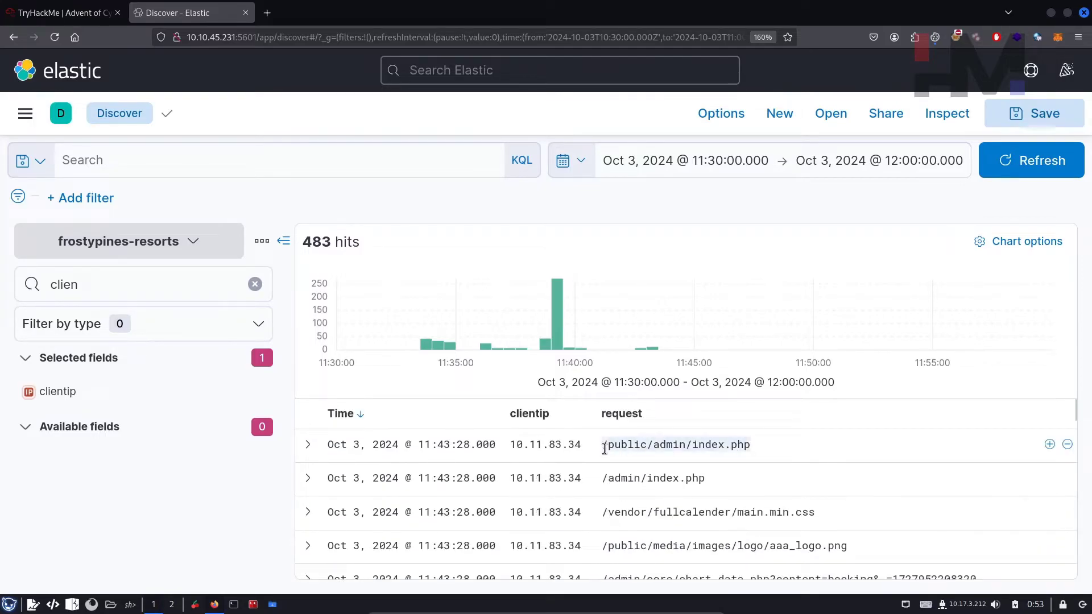
pyautogui.scroll(-3, 692, 546)
pyautogui.scroll(-1, 692, 546)
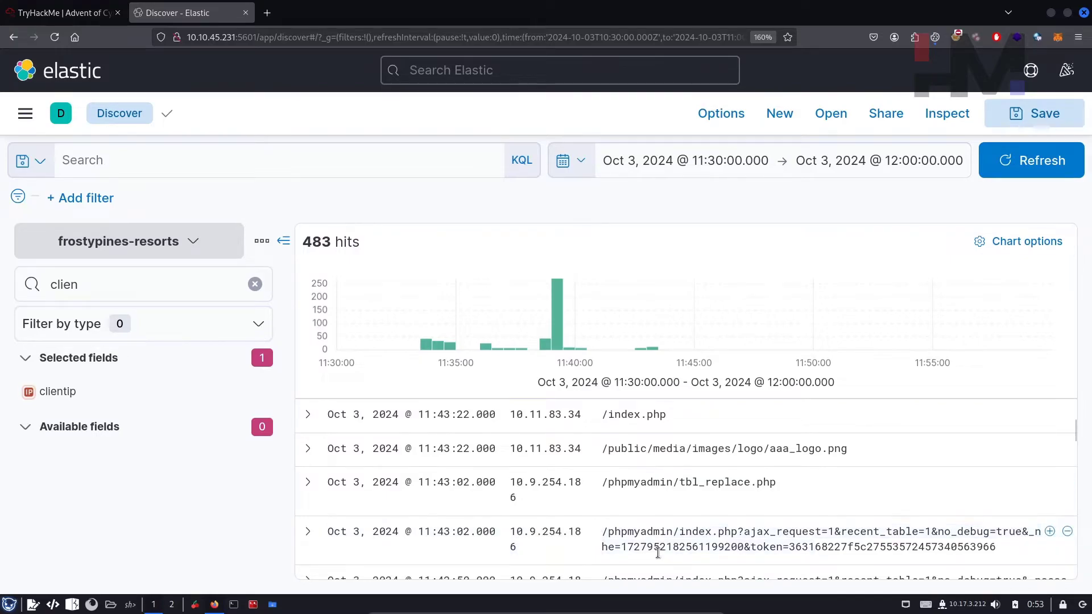
pyautogui.scroll(2, 653, 550)
pyautogui.scroll(3, 653, 550)
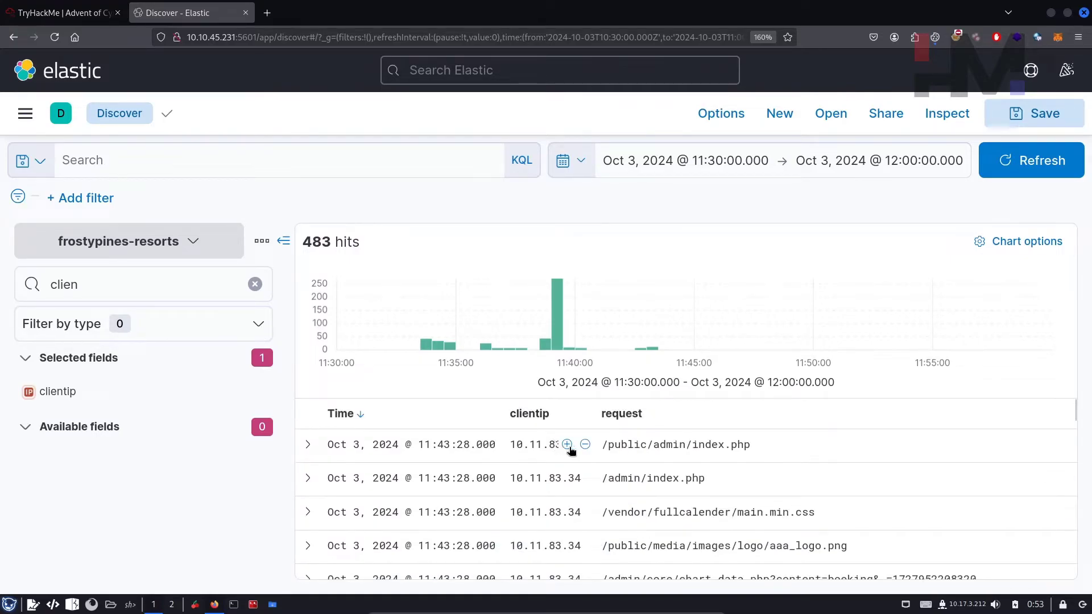
# Step: Filter for client IP 10.11.83.34 and inspect its first /admin/index.php requests
pyautogui.click(568, 445)
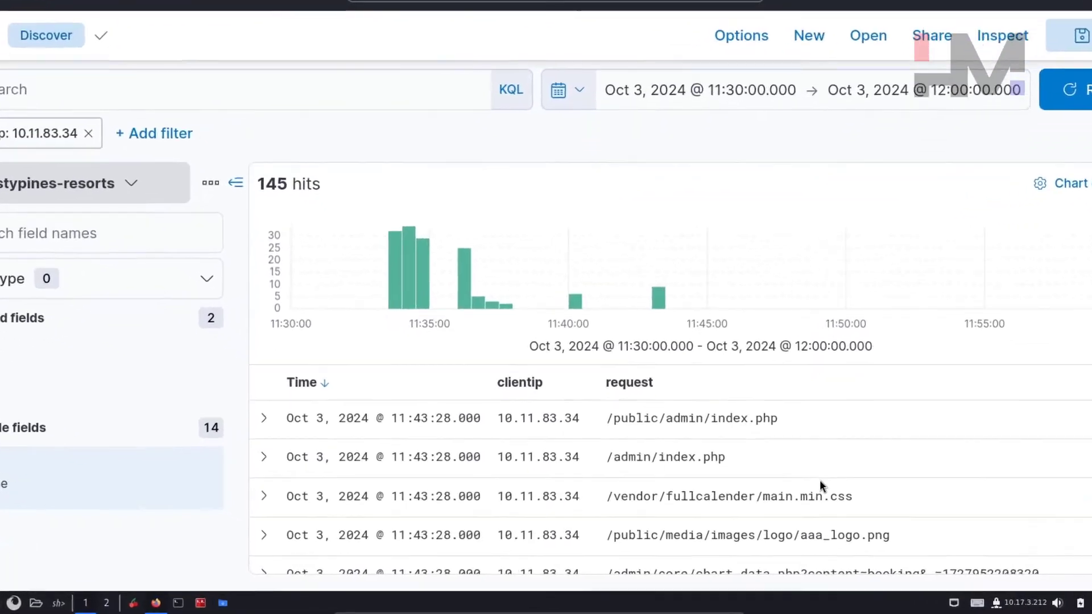
pyautogui.scroll(-2, 450, 484)
pyautogui.scroll(2, 464, 485)
pyautogui.moveTo(340, 302); pyautogui.dragTo(364, 302)
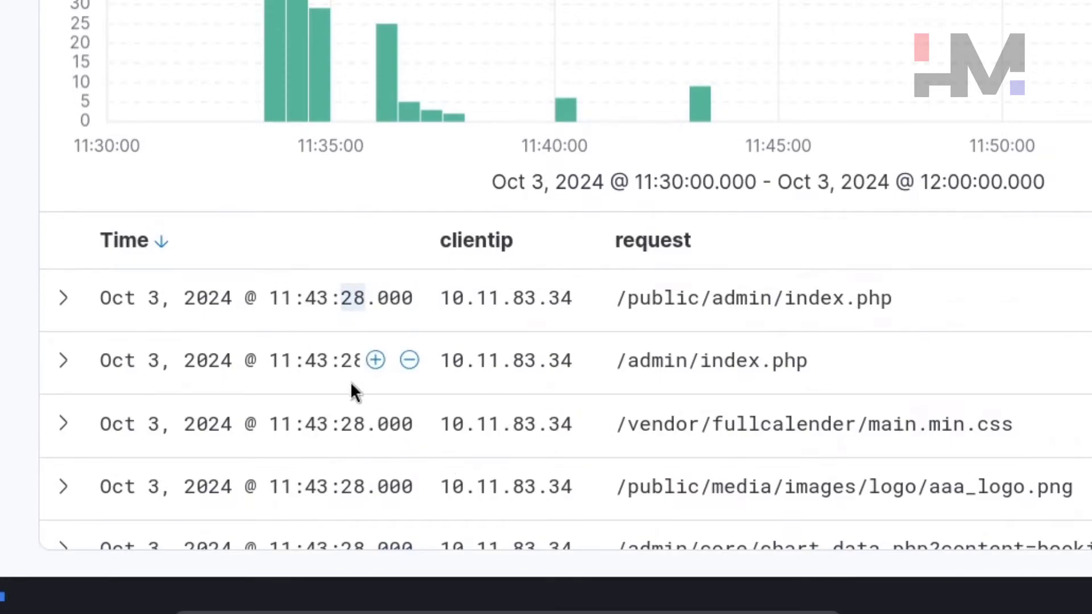
pyautogui.moveTo(809, 362); pyautogui.dragTo(616, 361)
pyautogui.moveTo(628, 299); pyautogui.dragTo(892, 299)
pyautogui.click(782, 441)
pyautogui.moveTo(1073, 487); pyautogui.dragTo(773, 486)
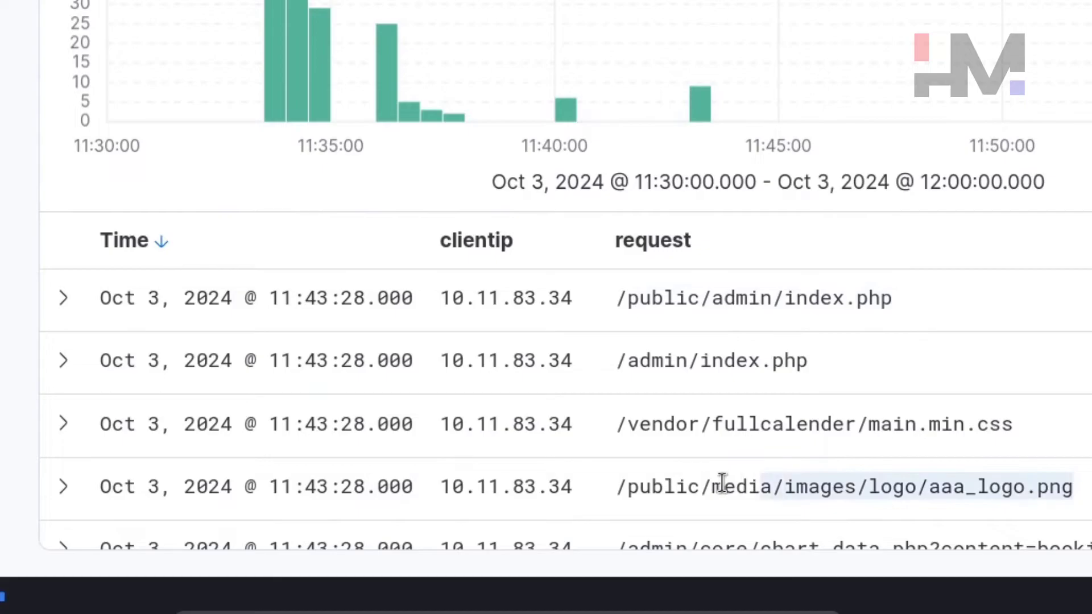
# Step: Locate the shell.php requests carrying whoami and ls commands
pyautogui.scroll(-5, 711, 483)
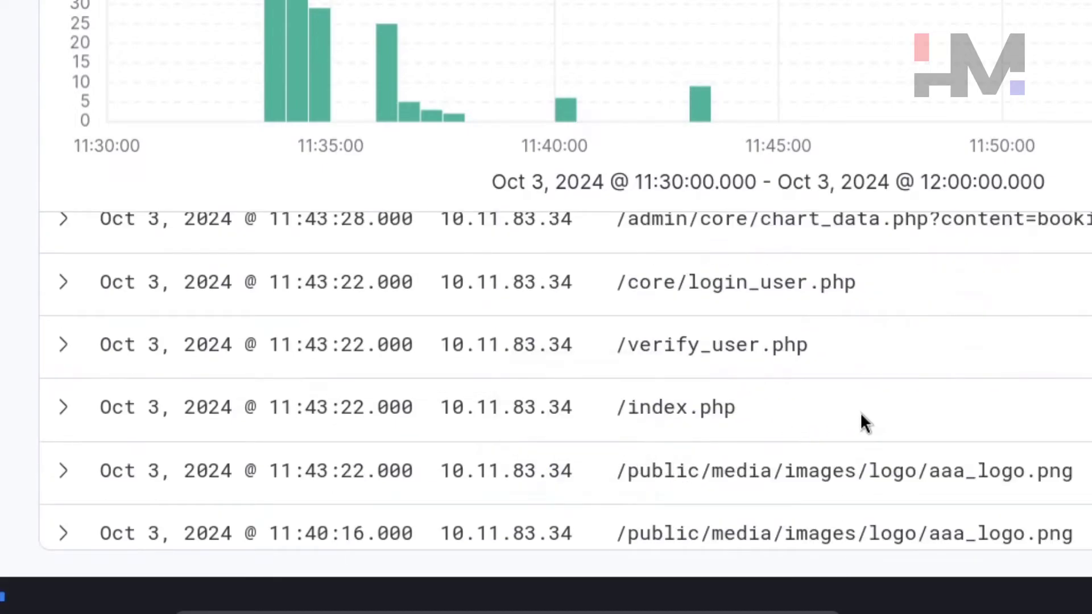
pyautogui.scroll(3, 836, 446)
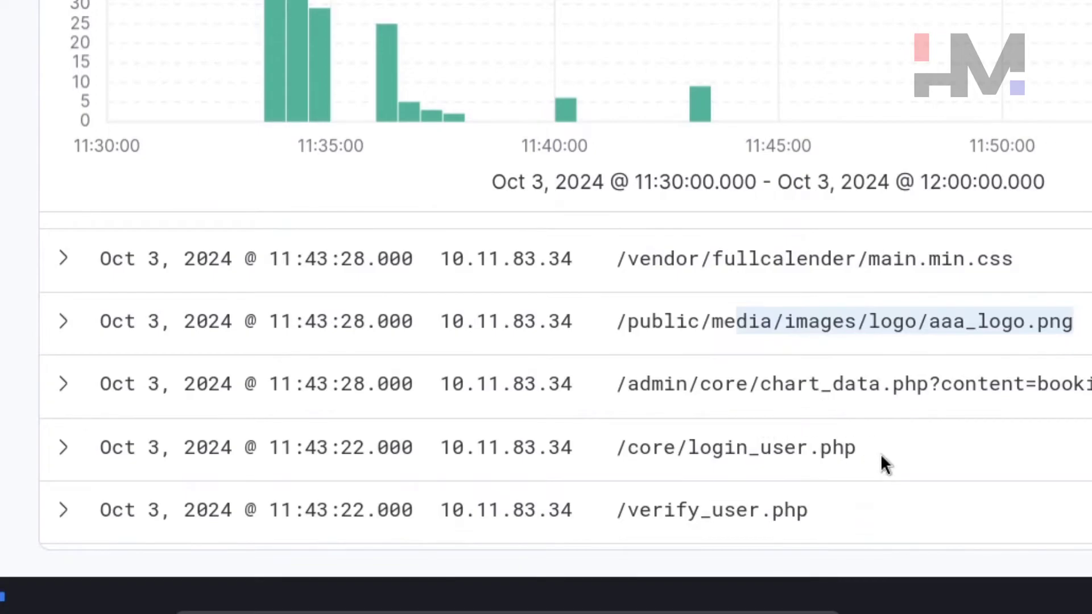
pyautogui.scroll(-8, 841, 373)
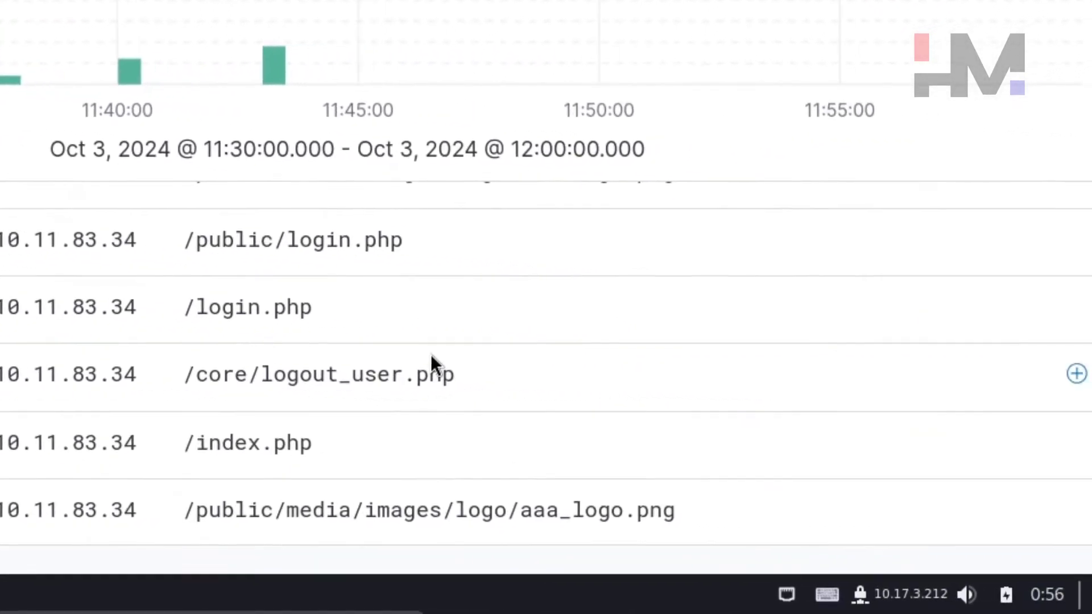
pyautogui.scroll(-3, 806, 370)
pyautogui.scroll(-8, 351, 350)
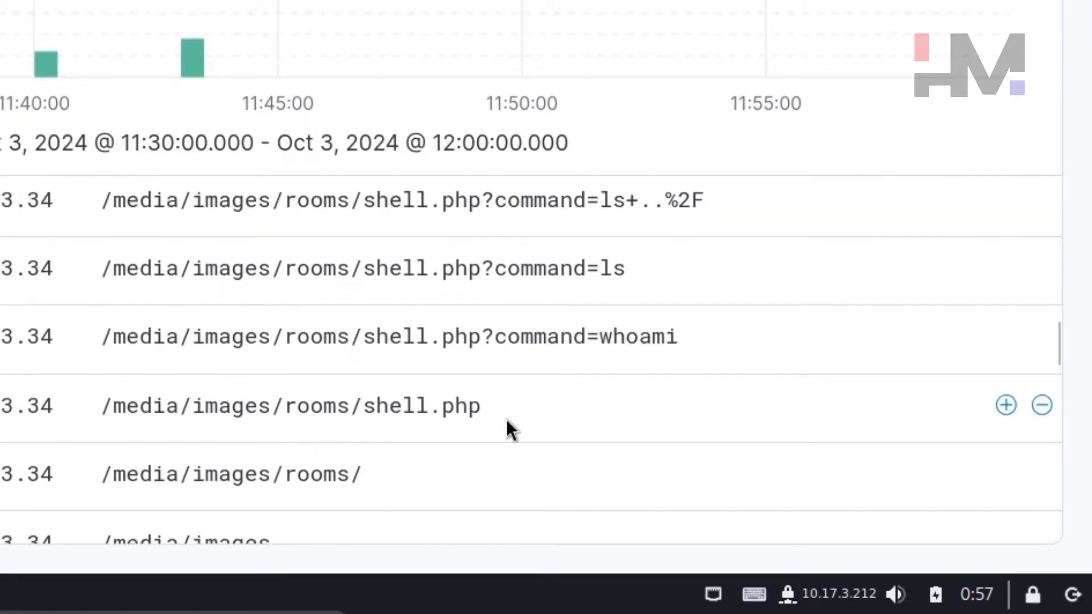
pyautogui.moveTo(505, 419); pyautogui.dragTo(365, 414)
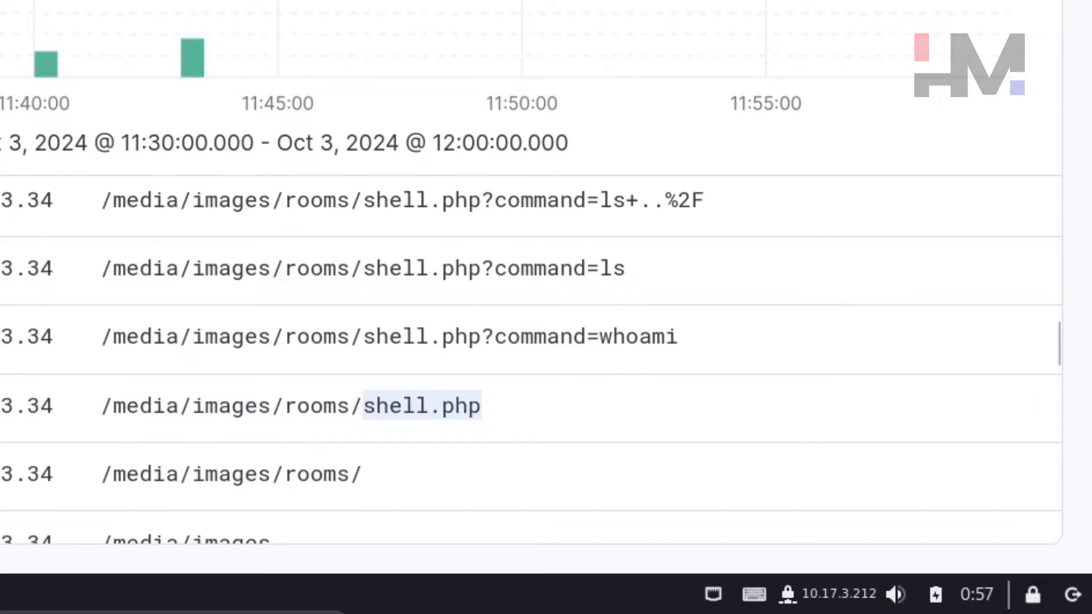
pyautogui.scroll(3, 548, 418)
pyautogui.scroll(-3, 648, 426)
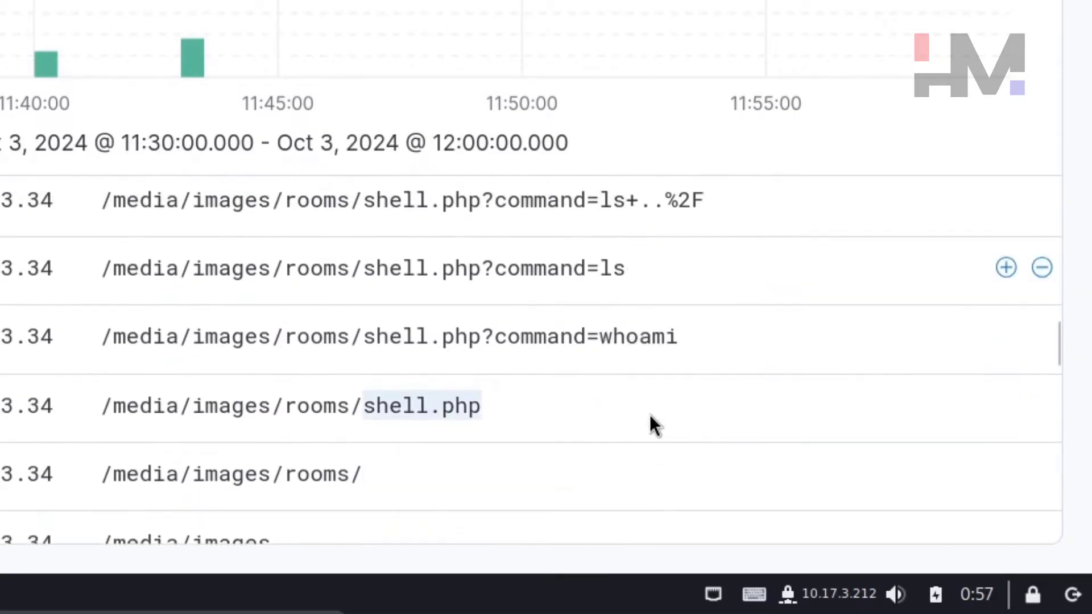
pyautogui.moveTo(723, 338); pyautogui.dragTo(386, 357)
pyautogui.click(384, 364)
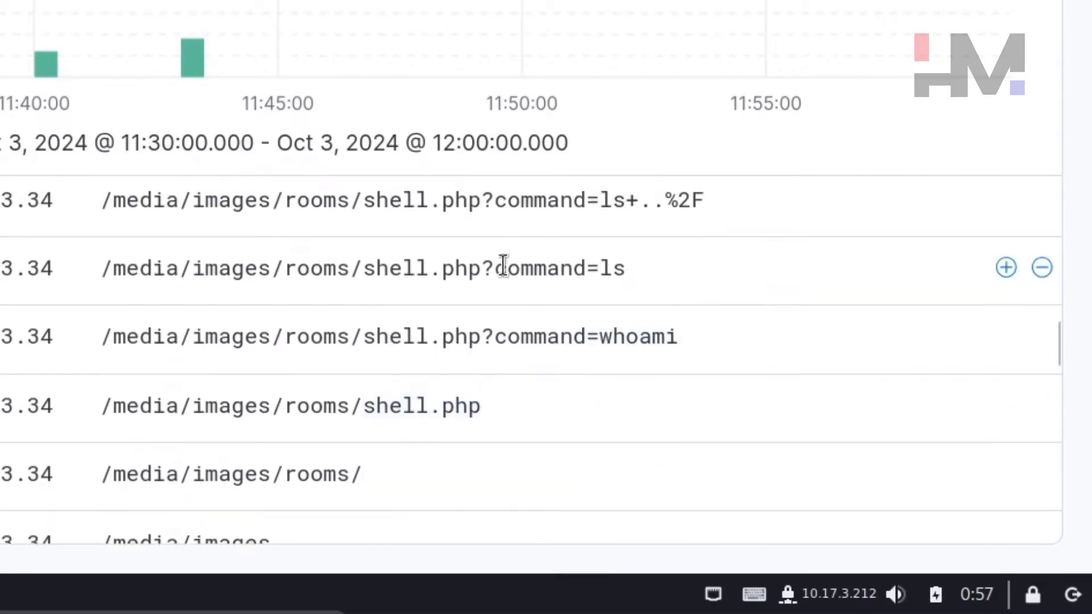
pyautogui.moveTo(627, 267); pyautogui.dragTo(418, 267)
pyautogui.moveTo(708, 199); pyautogui.dragTo(418, 199)
# Step: Copy the shell.php file name to the clipboard
pyautogui.moveTo(482, 404); pyautogui.dragTo(377, 407)
pyautogui.rightClick(383, 405)
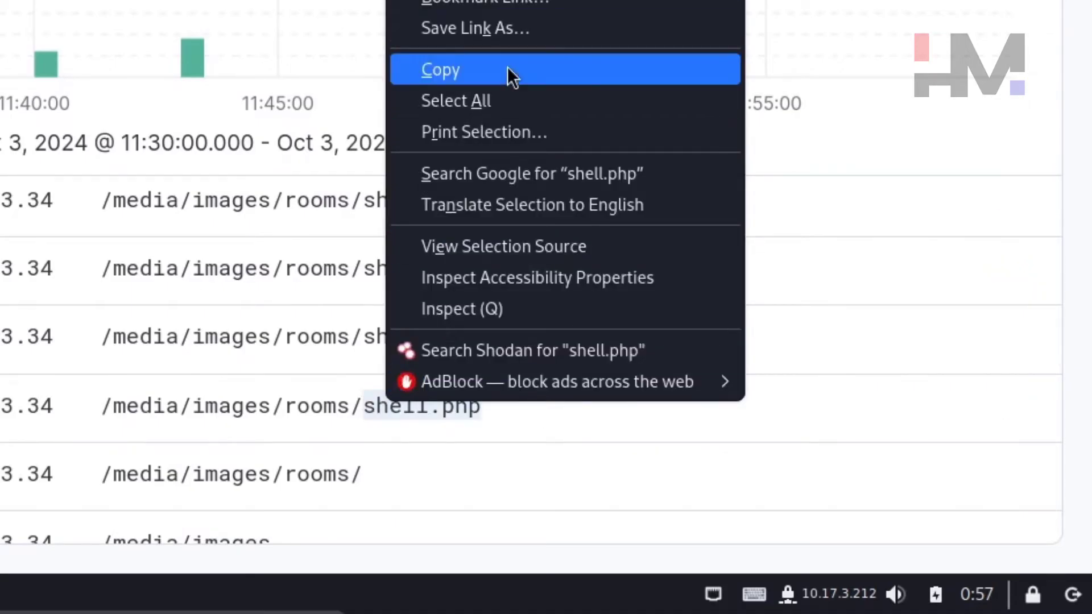
pyautogui.click(510, 72)
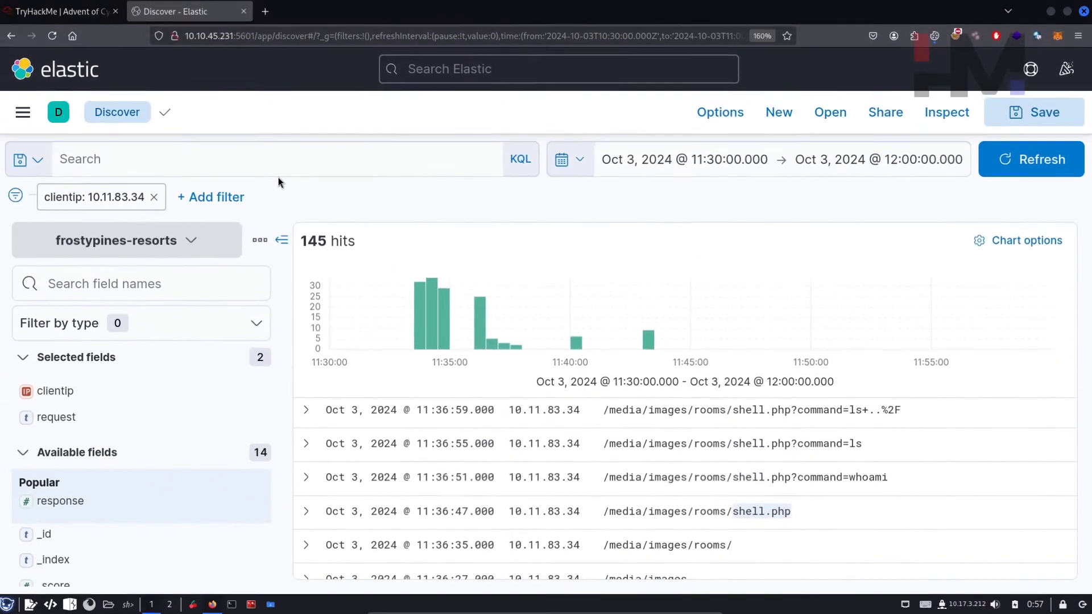
pyautogui.click(281, 162)
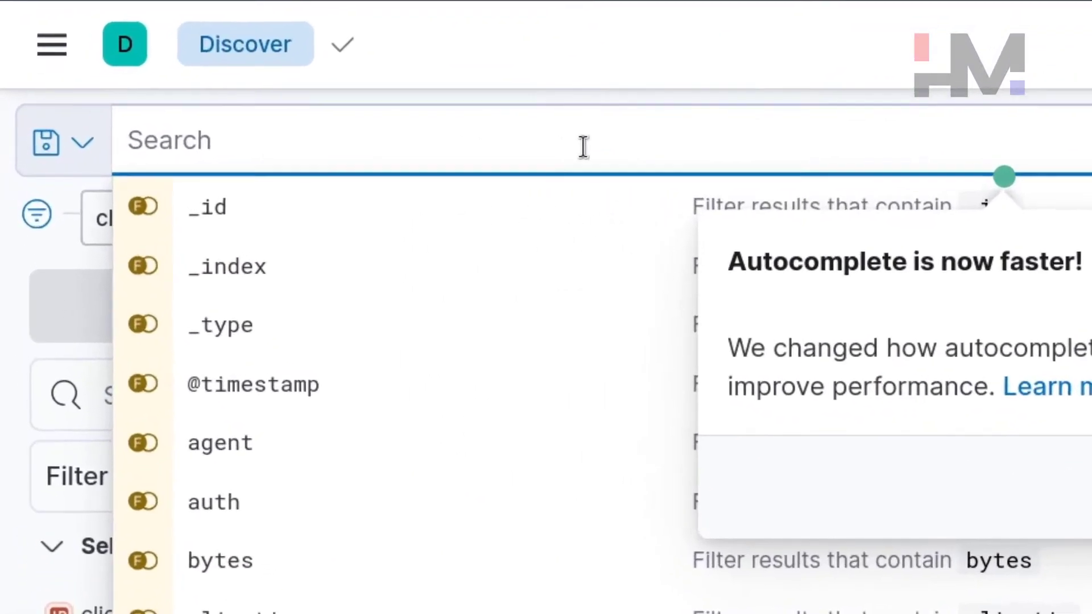
# Step: Run the KQL query message: "shell.php" alongside the 10.11.83.34 filter, still returning 145 hits
pyautogui.write('message')
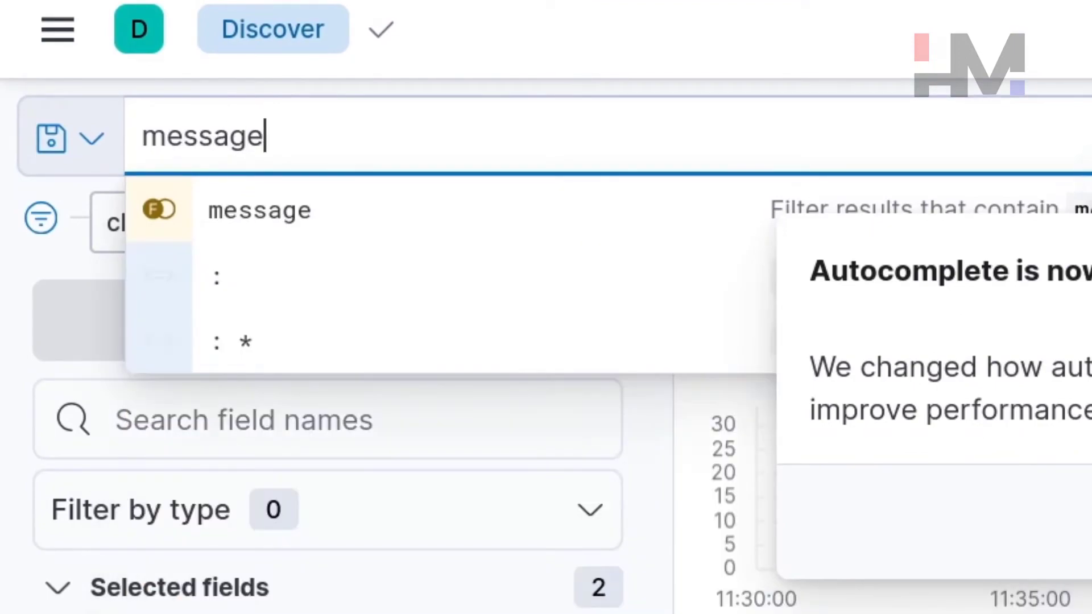
pyautogui.write(': ""')
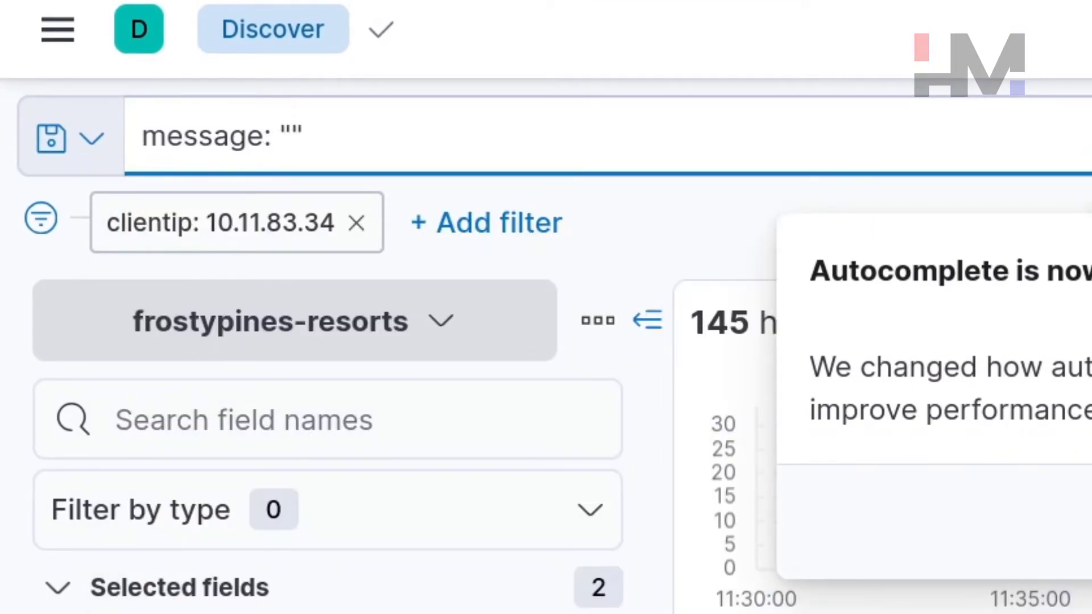
pyautogui.write('shell.php')
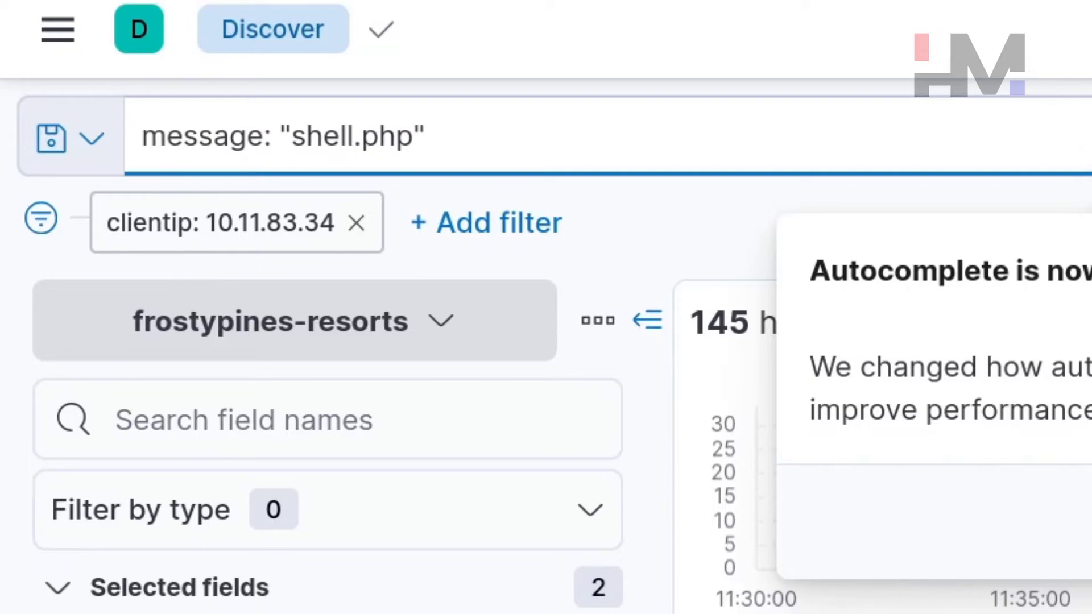
pyautogui.click(463, 137)
pyautogui.moveTo(455, 137); pyautogui.dragTo(182, 121)
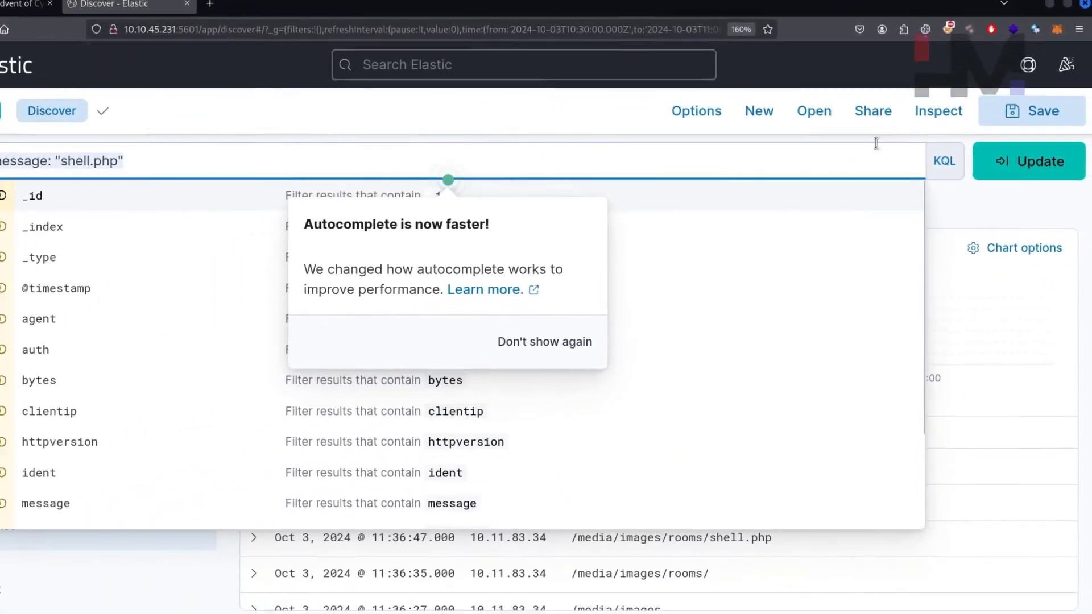
pyautogui.click(584, 170)
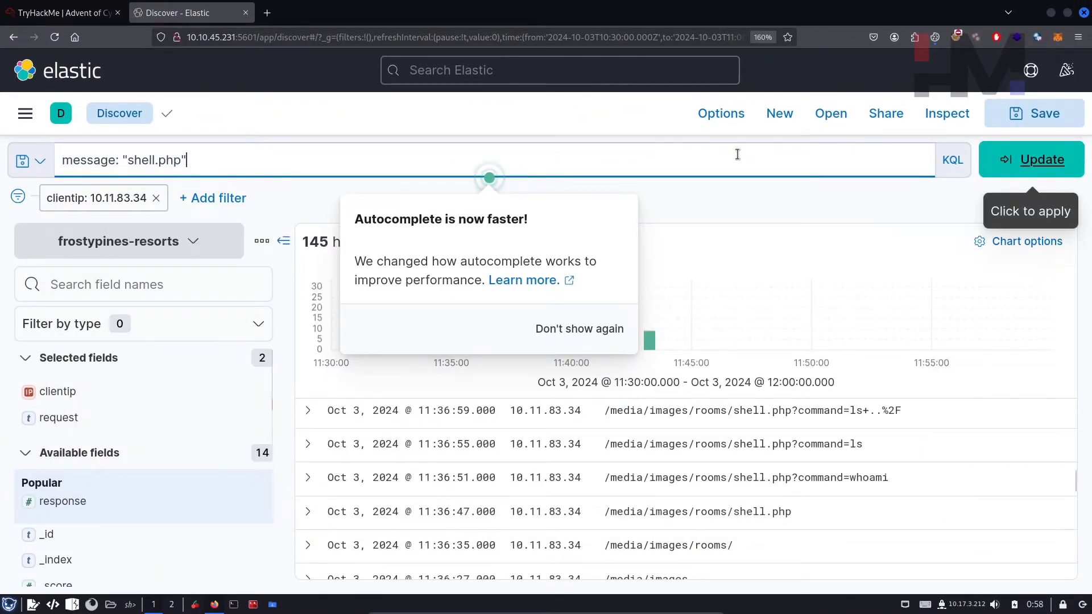
pyautogui.click(989, 169)
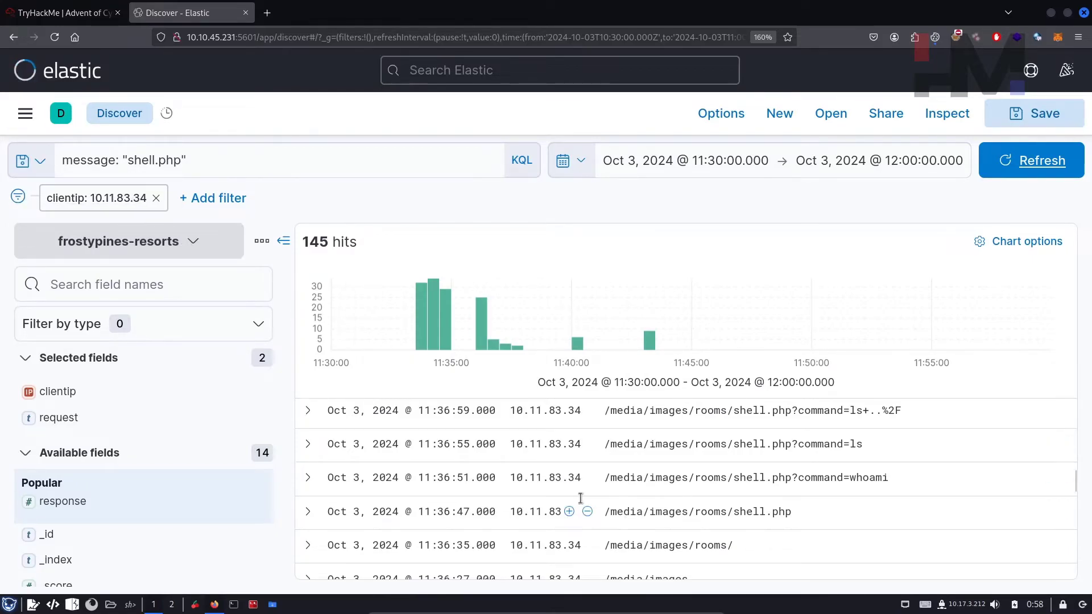
# Step: Copy the web shell path /media/images/rooms/shell.php from the results
pyautogui.doubleClick(791, 512)
pyautogui.moveTo(791, 511); pyautogui.dragTo(604, 512)
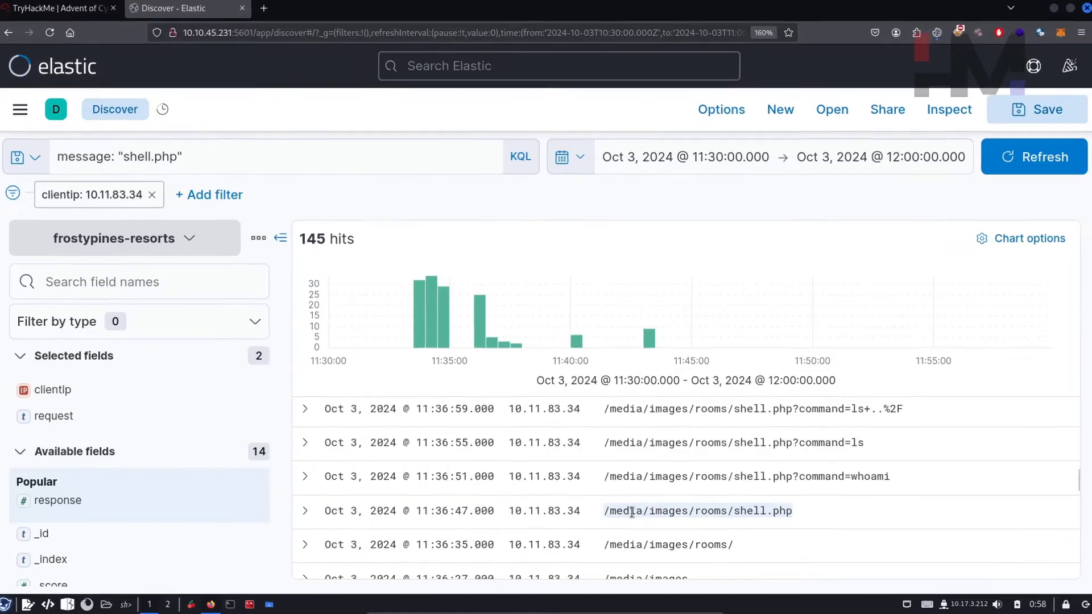
pyautogui.rightClick(632, 512)
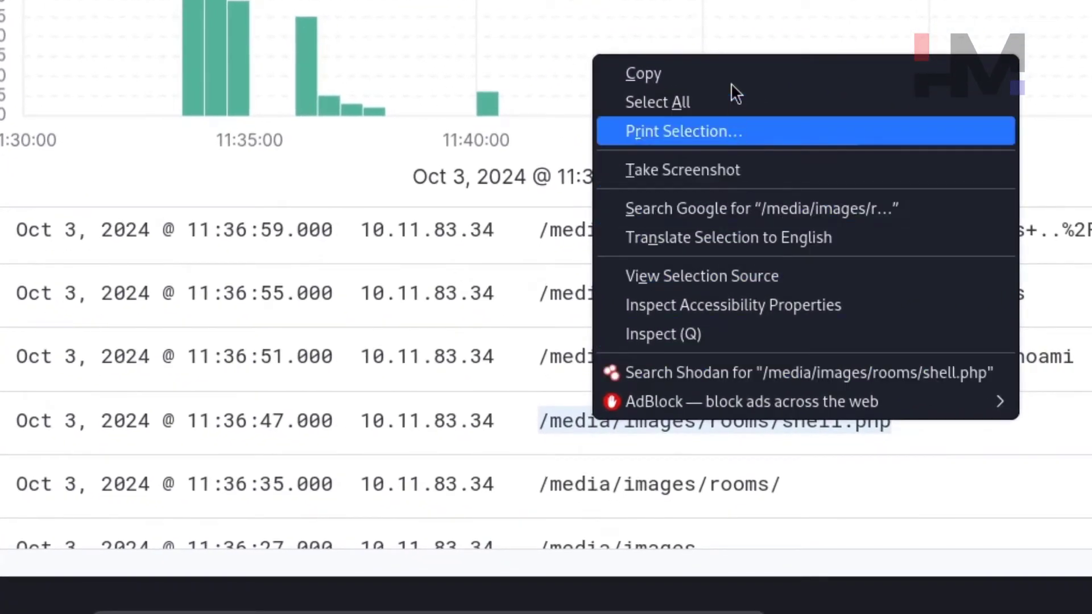
pyautogui.click(730, 74)
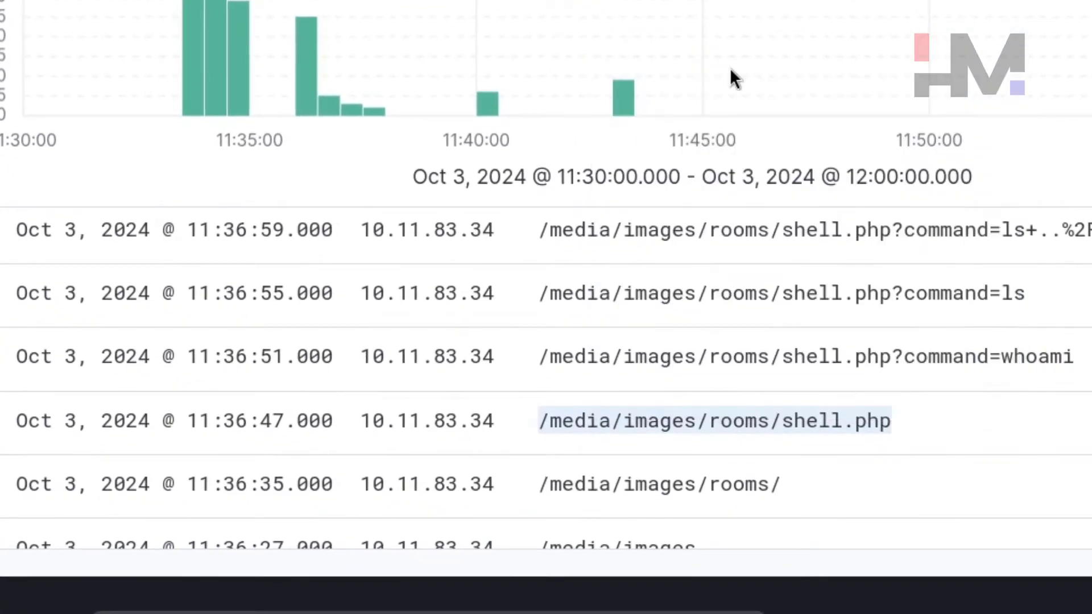
# Step: Bring the CherryTree AOC.ctb notebook to the front
pyautogui.hotkey('alt', 'Tab')
pyautogui.hotkey('alt', 'Tab')
pyautogui.hotkey('alt', 'Tab')
pyautogui.hotkey('alt', 'Tab')
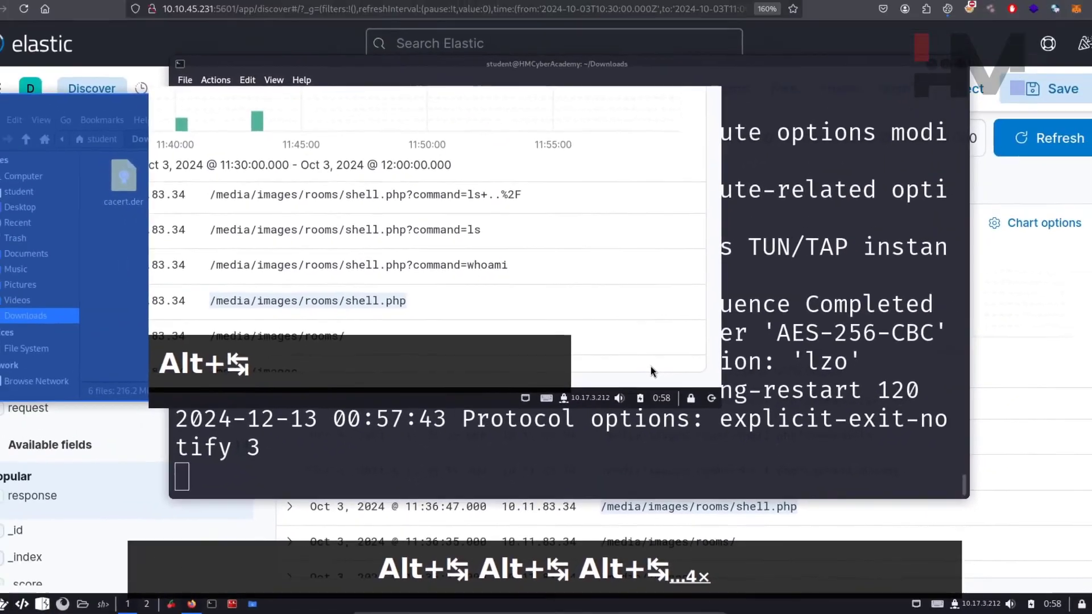
pyautogui.hotkey('alt', 'Tab')
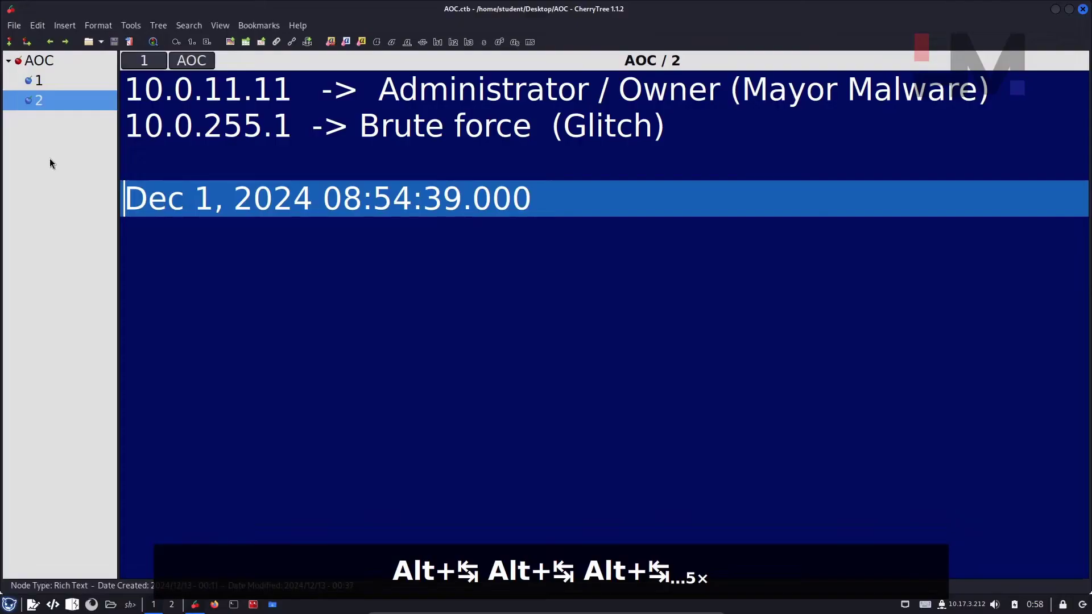
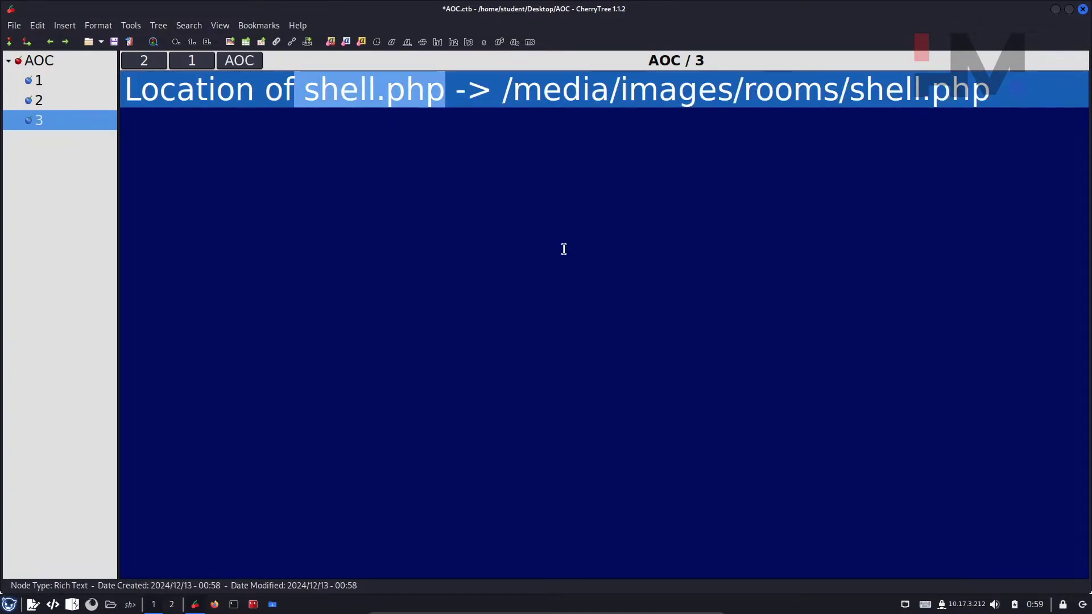
# Step: Highlight shell.php in the noted path /media/images/rooms/shell.php, then return to the Elastic results
pyautogui.moveTo(990, 86); pyautogui.dragTo(847, 91)
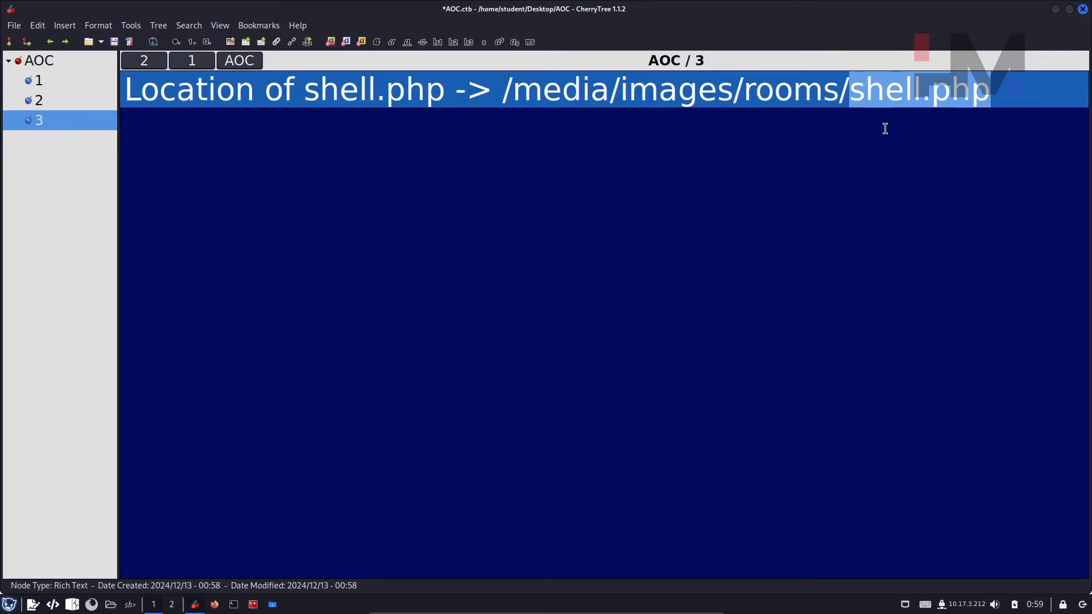
pyautogui.hotkey('alt', 'Tab')
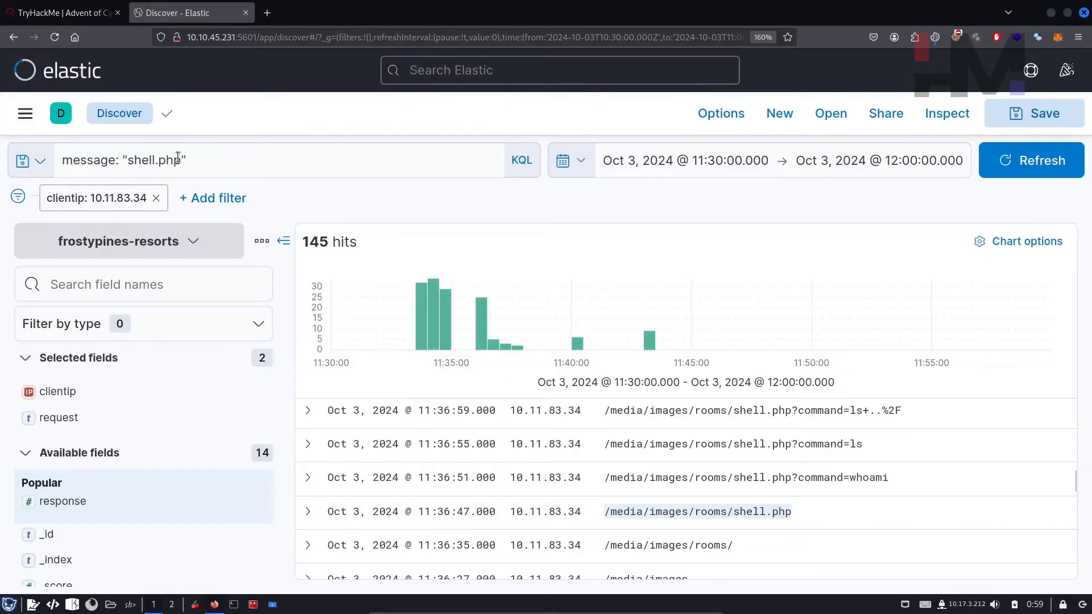
# Step: On the TryHackMe room page, highlight the question 'Where was the web shell uploaded to?'
pyautogui.click(69, 13)
pyautogui.scroll(-10, 636, 469)
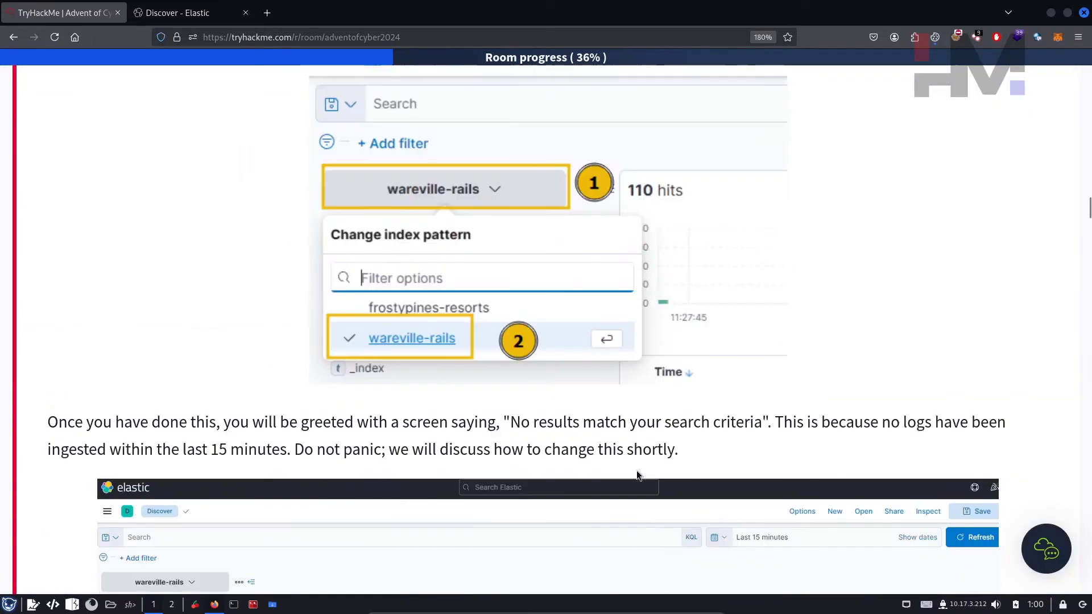
pyautogui.scroll(-15, 636, 470)
pyautogui.doubleClick(62, 206)
pyautogui.click(131, 208)
pyautogui.moveTo(99, 205); pyautogui.dragTo(351, 205)
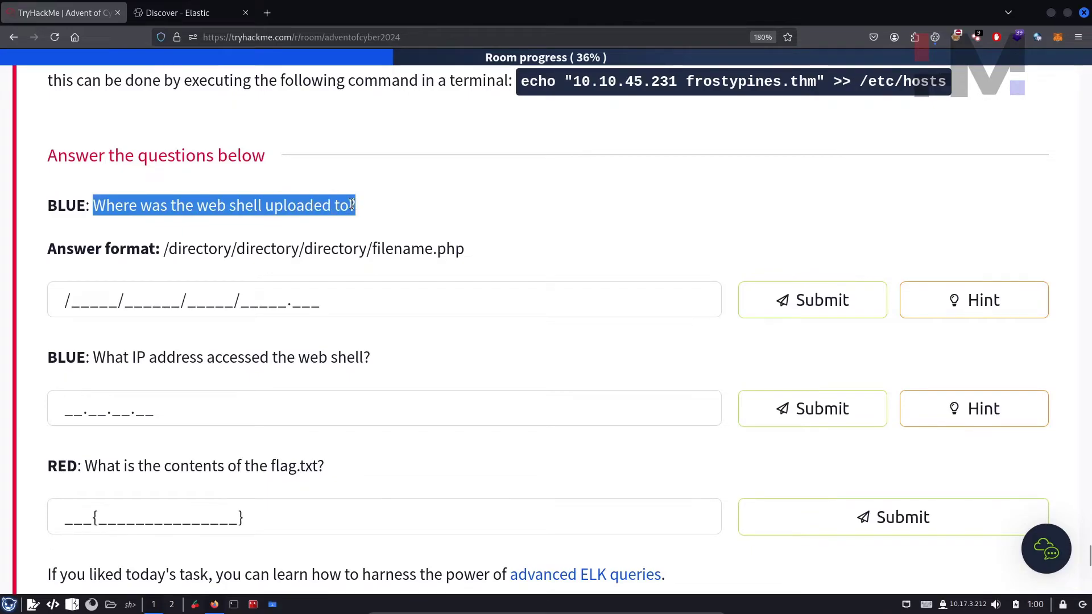
# Step: Pick out each part of the /directory/directory/directory/filename.php answer format
pyautogui.doubleClick(185, 249)
pyautogui.doubleClick(267, 249)
pyautogui.doubleClick(335, 249)
pyautogui.doubleClick(435, 249)
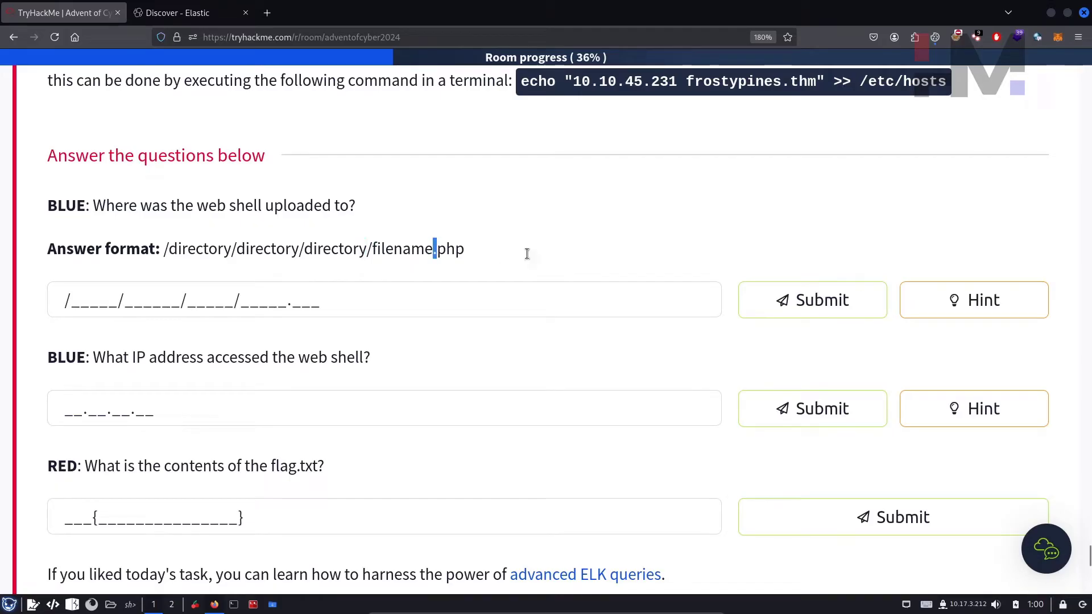
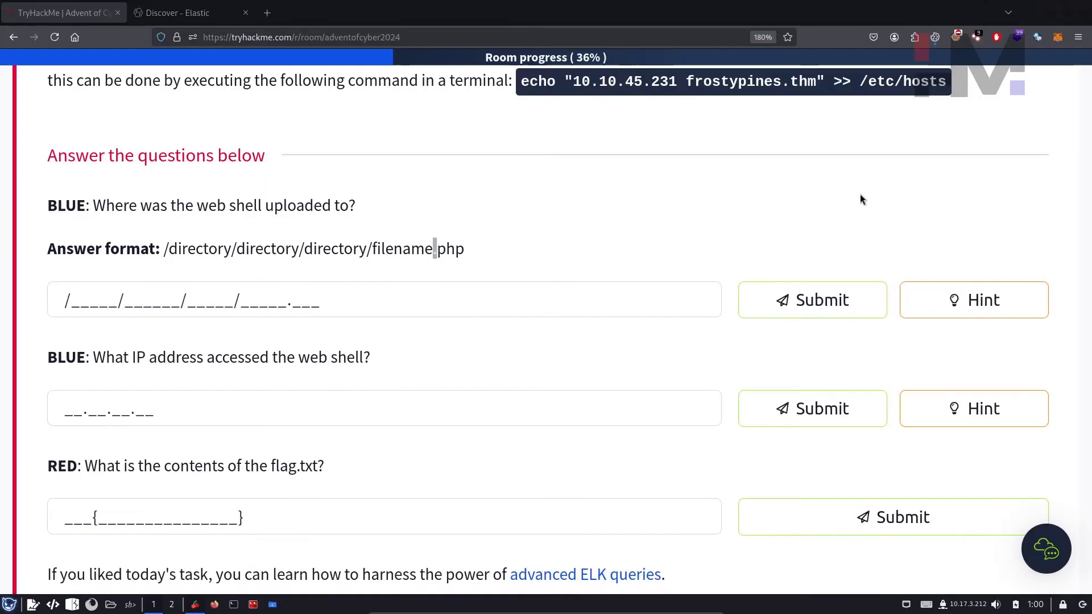
# Step: Submit /media/images/rooms/shell.php as the web shell location answer
pyautogui.click(348, 296)
pyautogui.write('/media/images/rooms/shell.php')
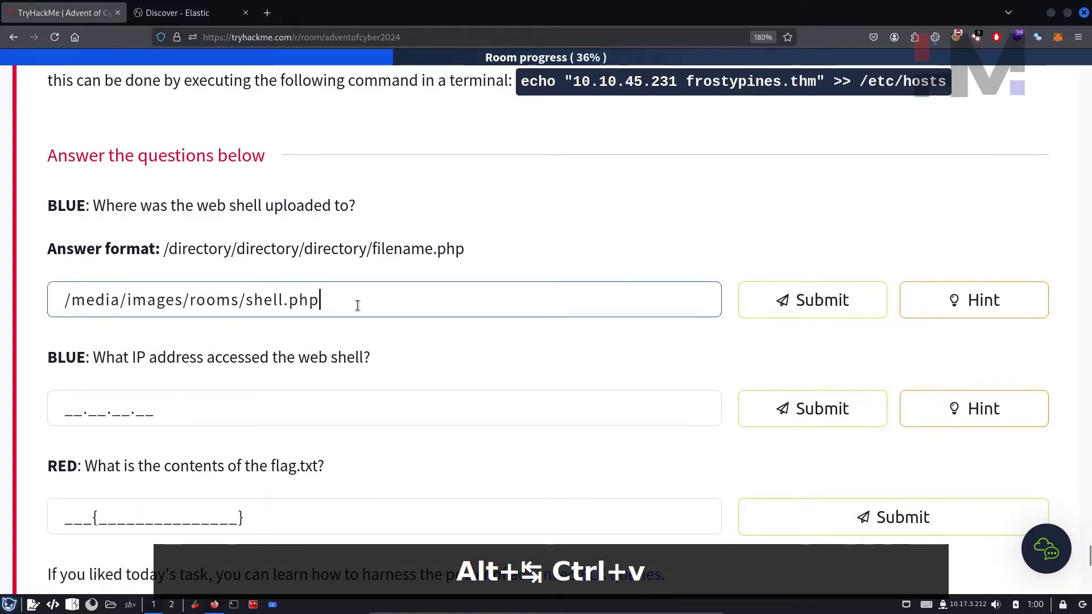
pyautogui.click(743, 307)
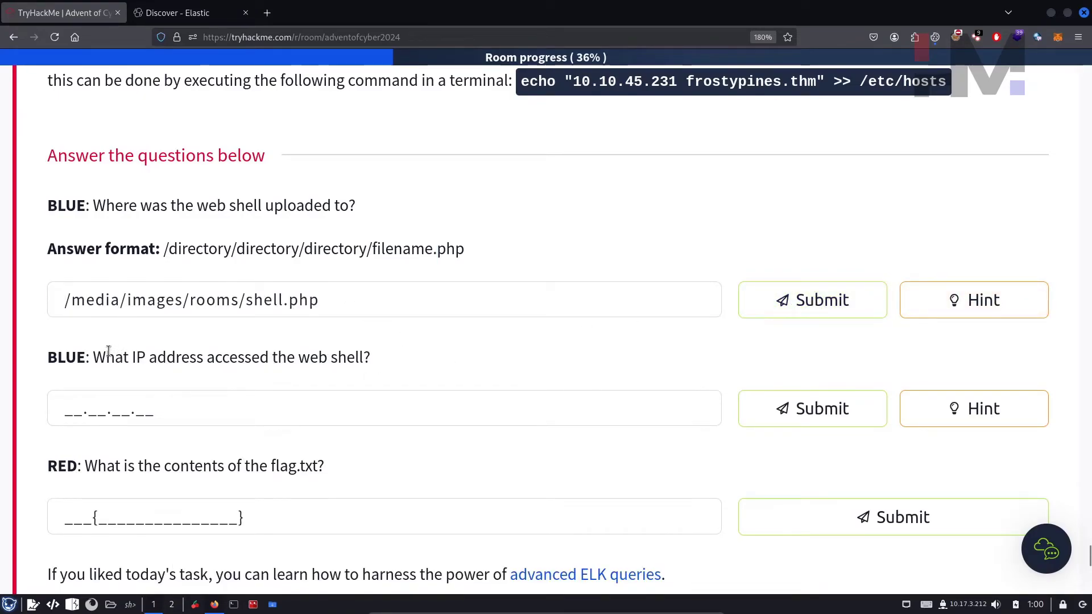
# Step: Copy client IP 10.11.83.34 from the Elastic logs and submit it as the accessing IP
pyautogui.moveTo(96, 358); pyautogui.dragTo(379, 370)
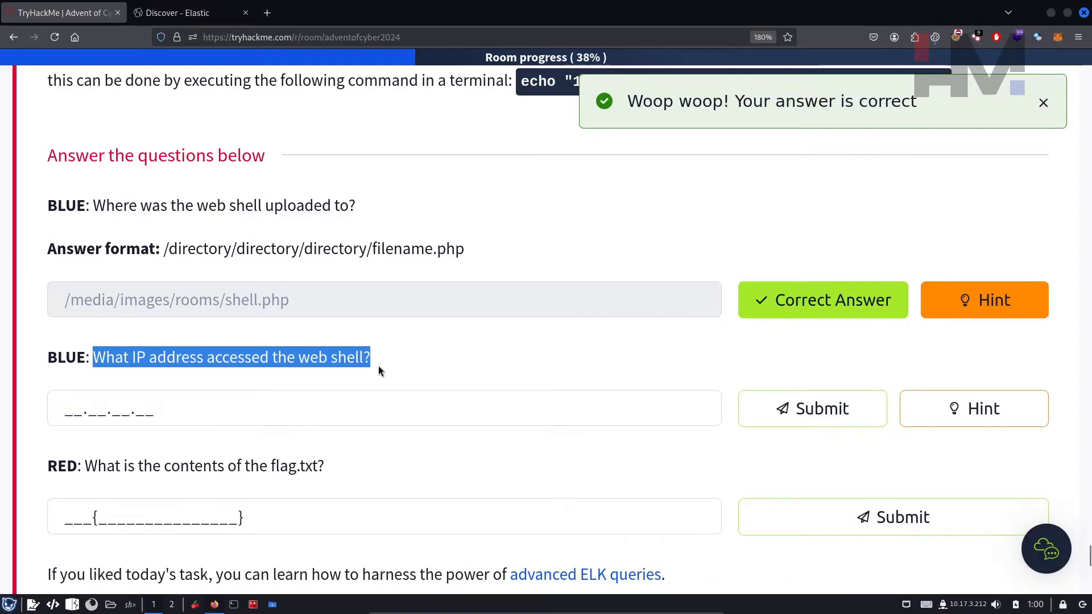
pyautogui.click(182, 12)
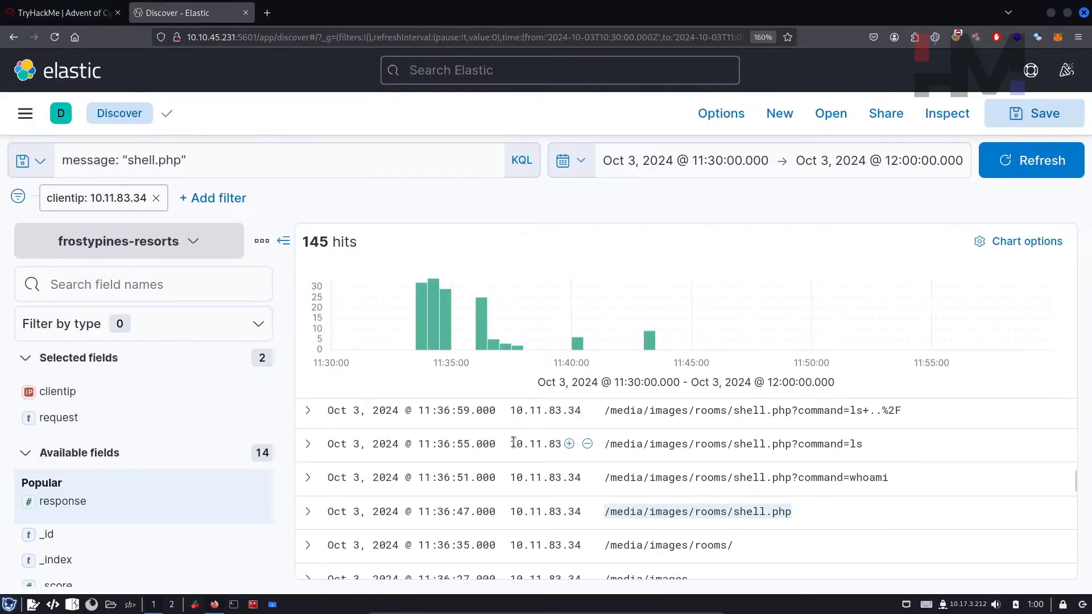
pyautogui.moveTo(510, 443); pyautogui.dragTo(585, 445)
pyautogui.hotkey('ctrl', 'c')
pyautogui.hotkey('alt', 'Tab')
pyautogui.hotkey('alt', 'Tab')
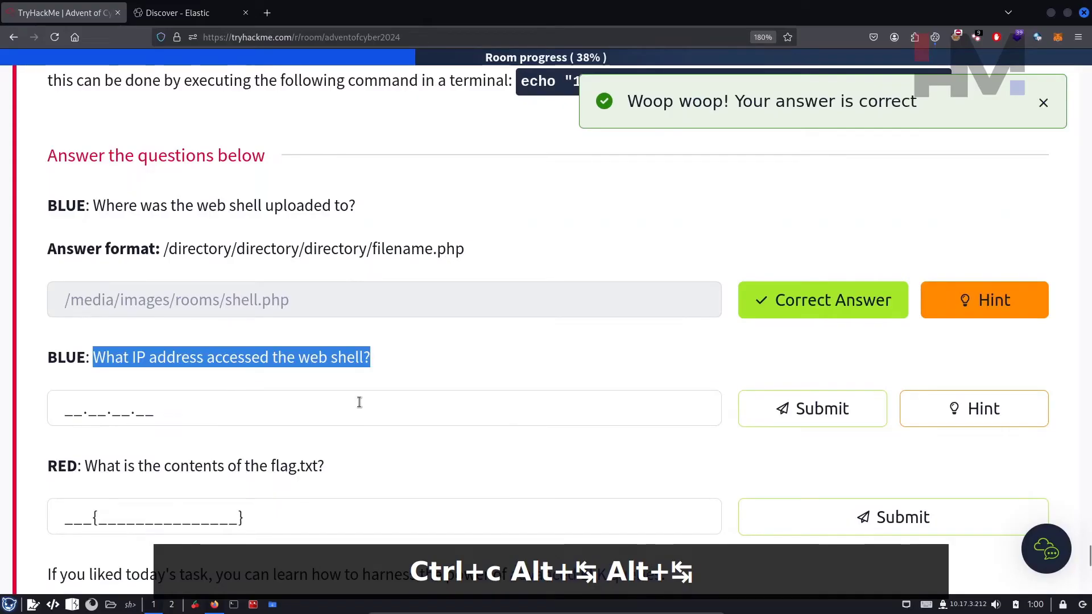
pyautogui.click(359, 402)
pyautogui.hotkey('ctrl', 'v')
pyautogui.press('Return')
# Step: Select the full hosts-file echo command in the room to copy it
pyautogui.scroll(-2, 50, 346)
pyautogui.moveTo(57, 348); pyautogui.dragTo(290, 349)
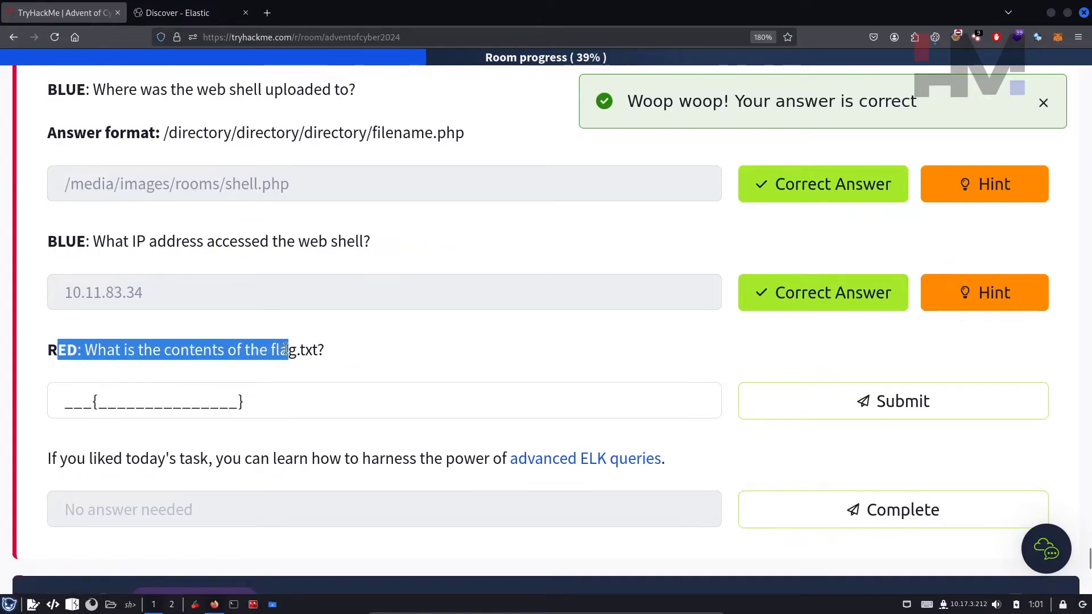
pyautogui.click(336, 355)
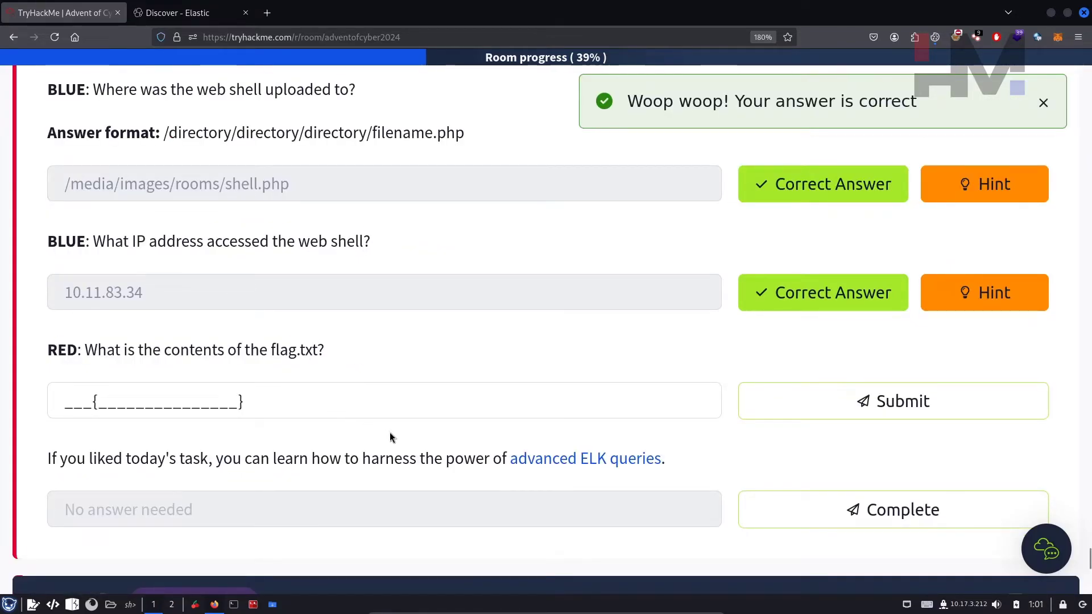
pyautogui.scroll(6, 549, 338)
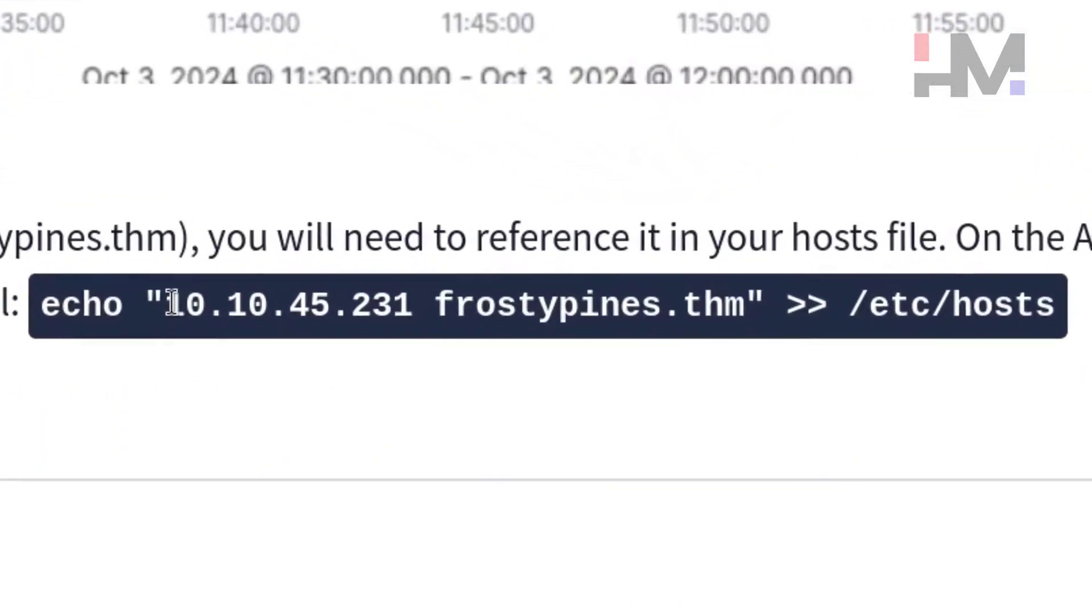
pyautogui.doubleClick(675, 317)
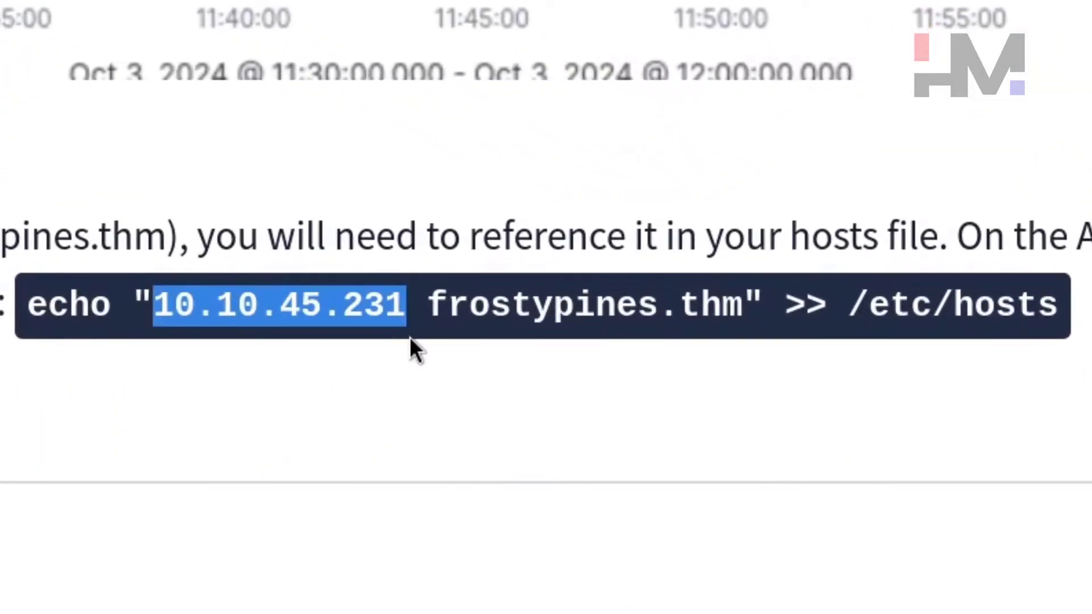
pyautogui.moveTo(445, 301); pyautogui.dragTo(1049, 312)
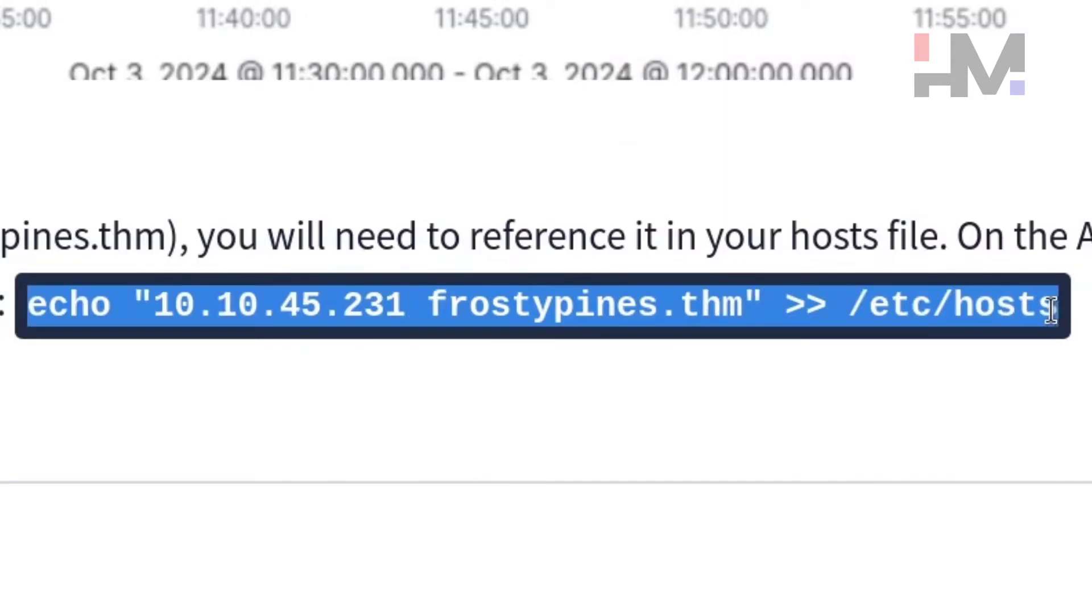
pyautogui.rightClick(1050, 312)
# Step: Run the echo command appending 10.10.45.231 frostypines.thm to /etc/hosts; it fails with permission denied
pyautogui.click(1046, 335)
pyautogui.hotkey('alt', 'Tab')
pyautogui.hotkey('ctrl', 'shift', 'v')
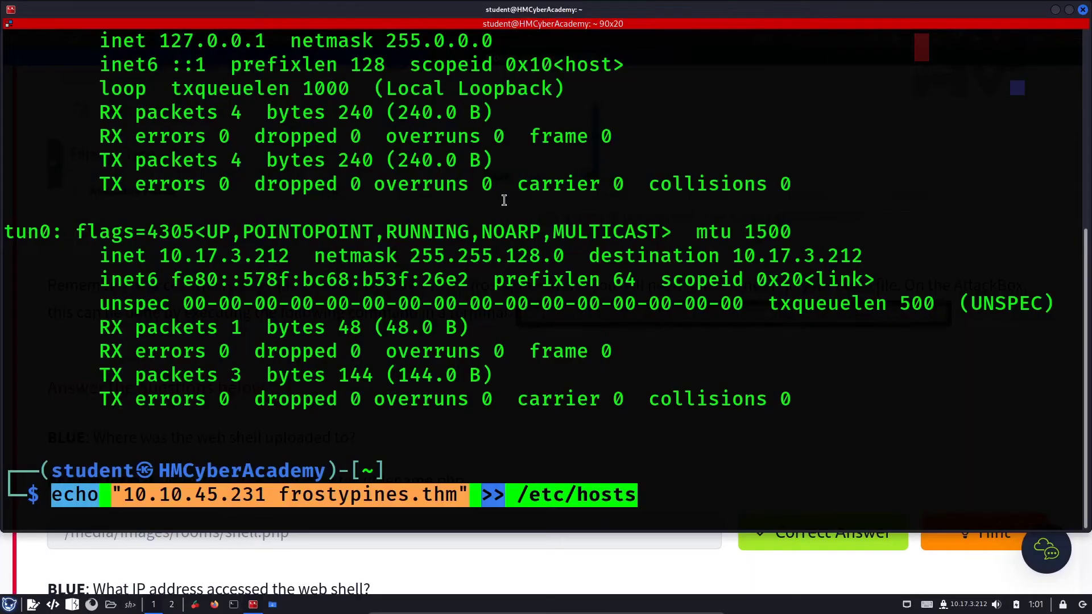
pyautogui.press('Return')
pyautogui.write('\\')
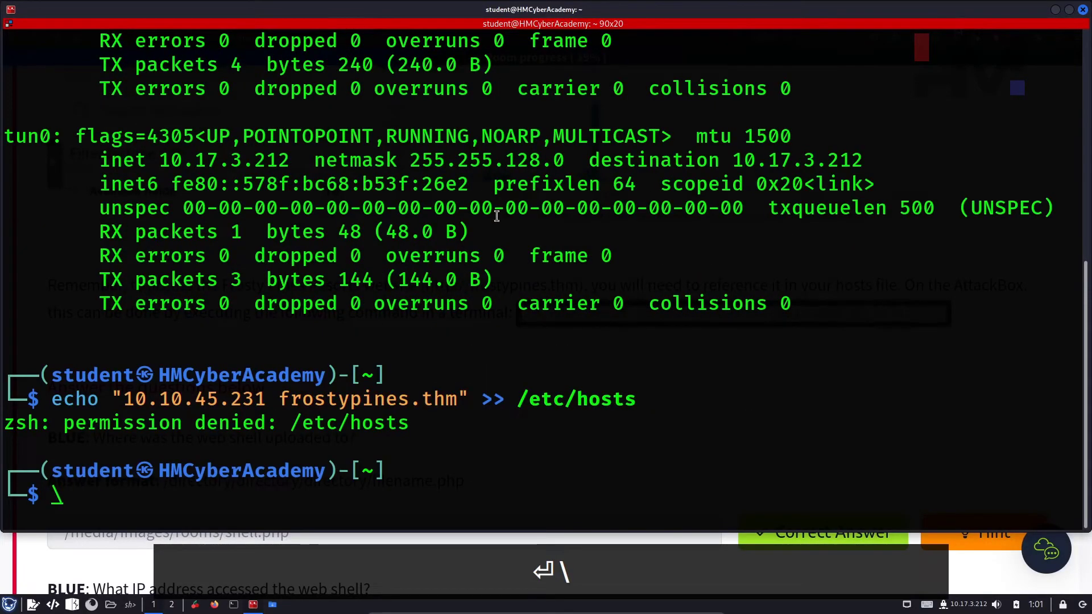
pyautogui.press('BackSpace')
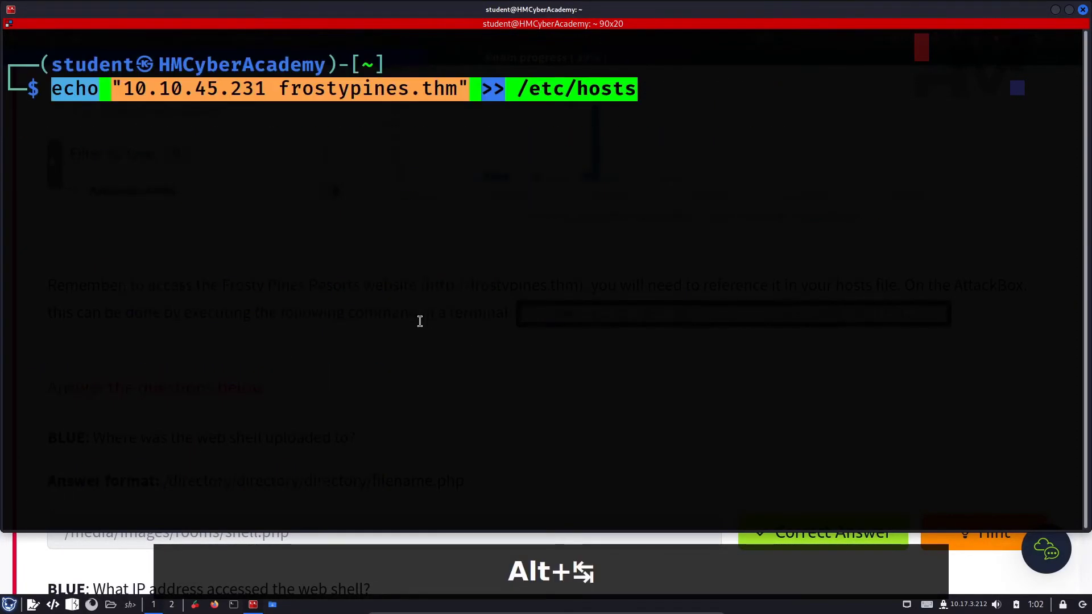
pyautogui.press('Return')
# Step: Copy the /etc/hosts path from the failed command
pyautogui.doubleClick(562, 98)
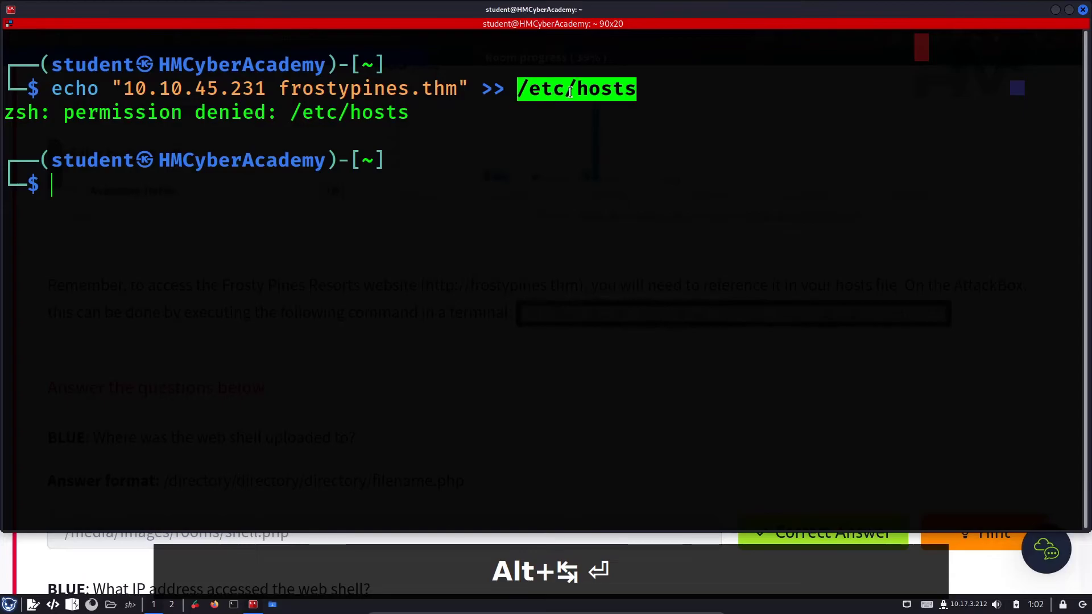
pyautogui.rightClick(568, 99)
pyautogui.click(571, 108)
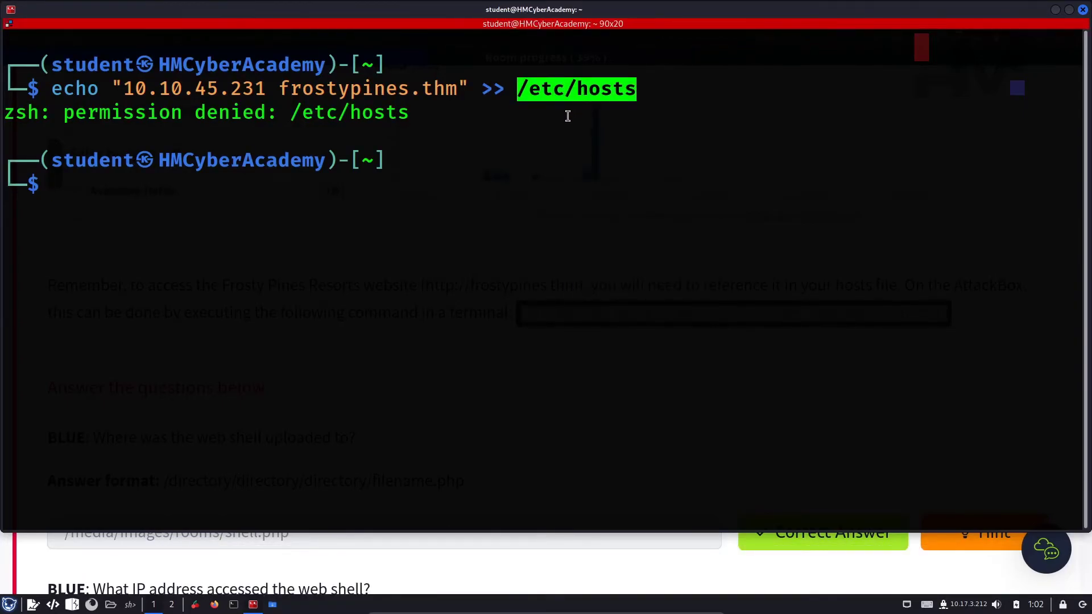
pyautogui.click(486, 250)
# Step: Open /etc/hosts with sudo nano and delete the 10.10.182.3 papash3ll.thm entry
pyautogui.write('sudo nano')
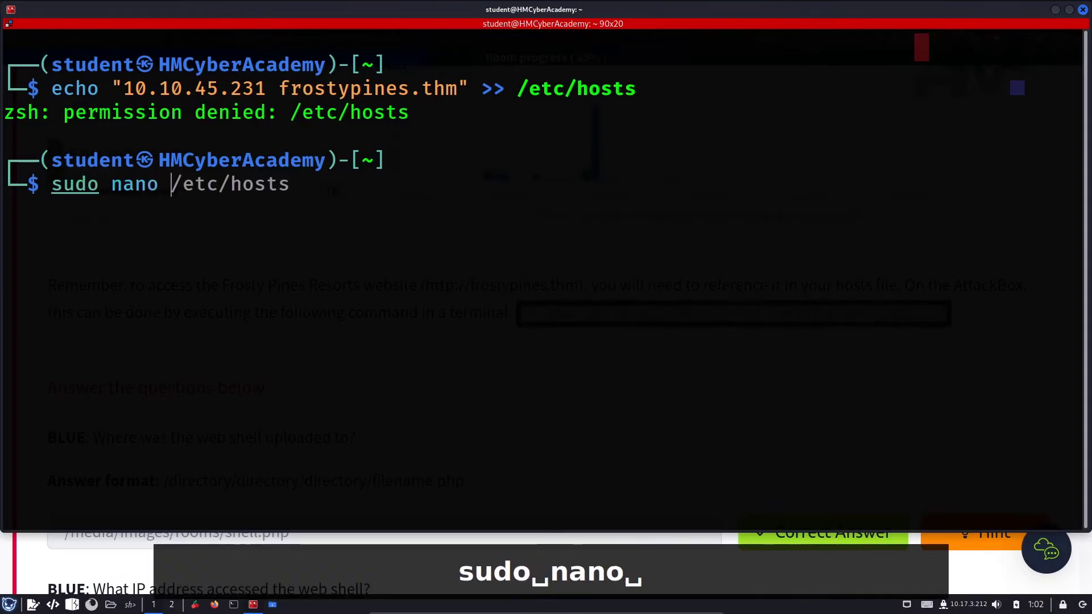
pyautogui.press('Right')
pyautogui.press('Return')
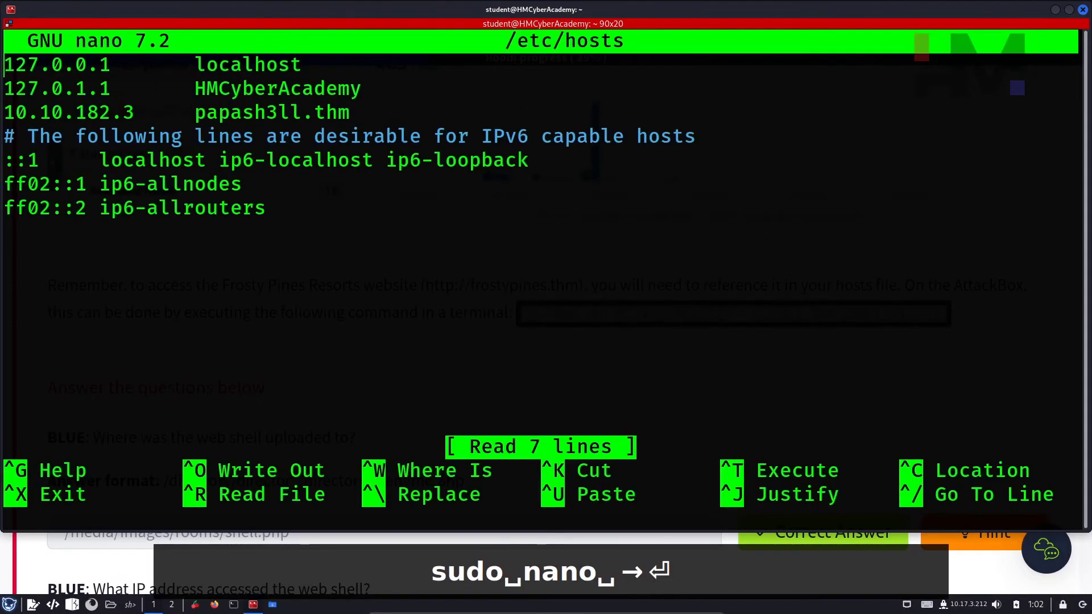
pyautogui.press('Down')
pyautogui.press('Down')
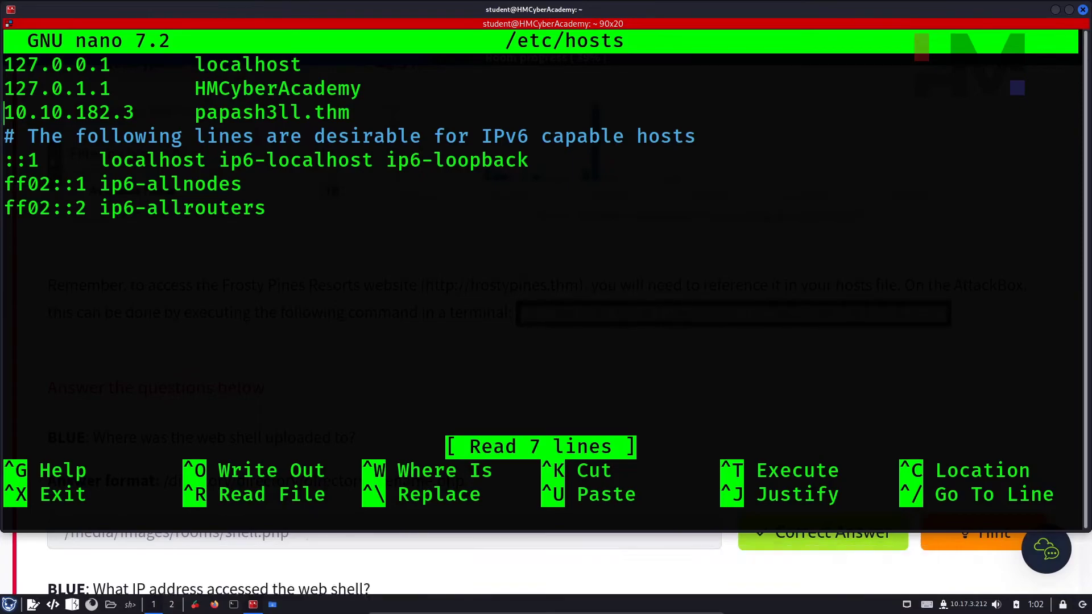
pyautogui.hotkey('ctrl', 'Delete')
pyautogui.hotkey('ctrl', 'Delete')
pyautogui.hotkey('ctrl', 'Delete')
pyautogui.hotkey('ctrl', 'Delete')
pyautogui.hotkey('ctrl', 'Delete')
pyautogui.hotkey('ctrl', 'Delete')
# Step: Put 10.10.45.231 frostypines.thm on line three, tab-separated
pyautogui.hotkey('alt', 'Tab')
pyautogui.moveTo(573, 312); pyautogui.dragTo(822, 313)
pyautogui.hotkey('ctrl', 'c')
pyautogui.hotkey('alt', 'Tab')
pyautogui.hotkey('ctrl', 'v')
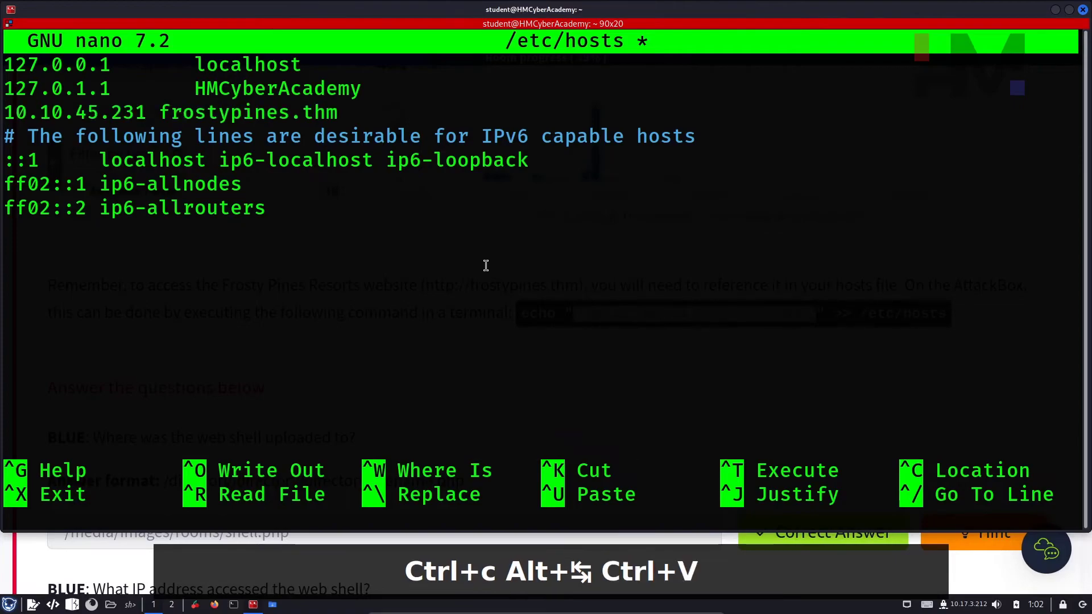
pyautogui.hotkey('ctrl', 'Left')
pyautogui.hotkey('ctrl', 'Left')
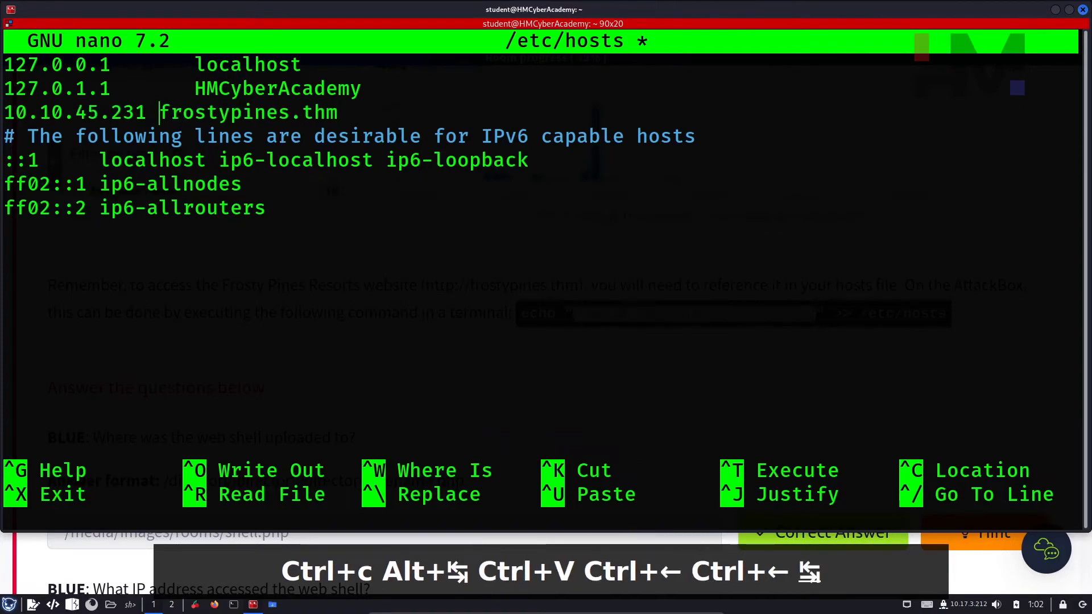
pyautogui.press('Tab')
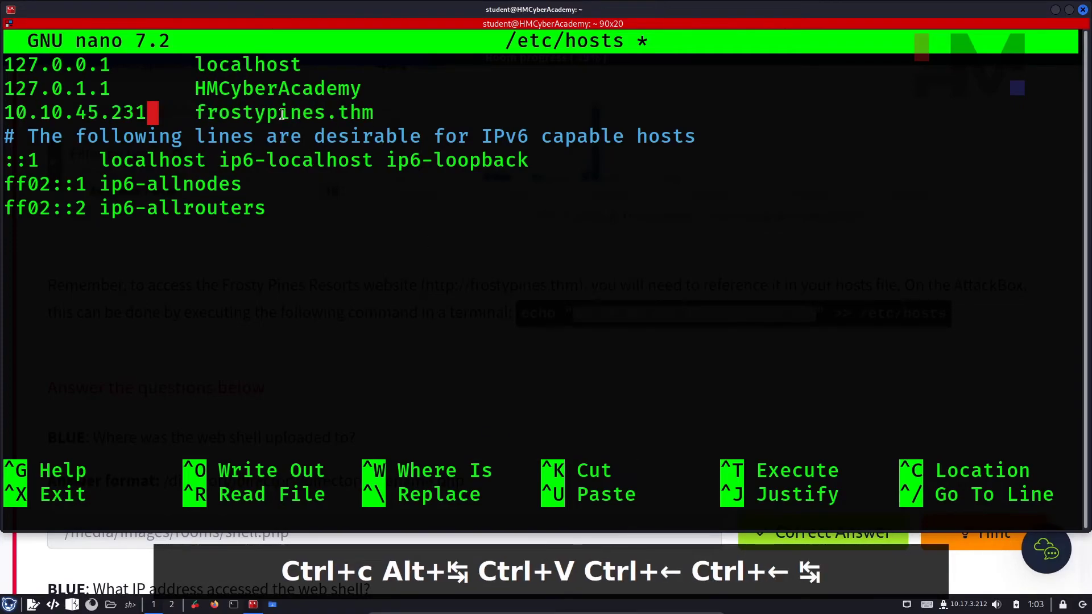
# Step: Save the edited /etc/hosts and exit nano
pyautogui.moveTo(200, 111); pyautogui.dragTo(422, 112)
pyautogui.moveTo(244, 91); pyautogui.dragTo(304, 89)
pyautogui.moveTo(254, 66); pyautogui.dragTo(355, 71)
pyautogui.click(389, 110)
pyautogui.hotkey('ctrl', 'x')
pyautogui.press('y')
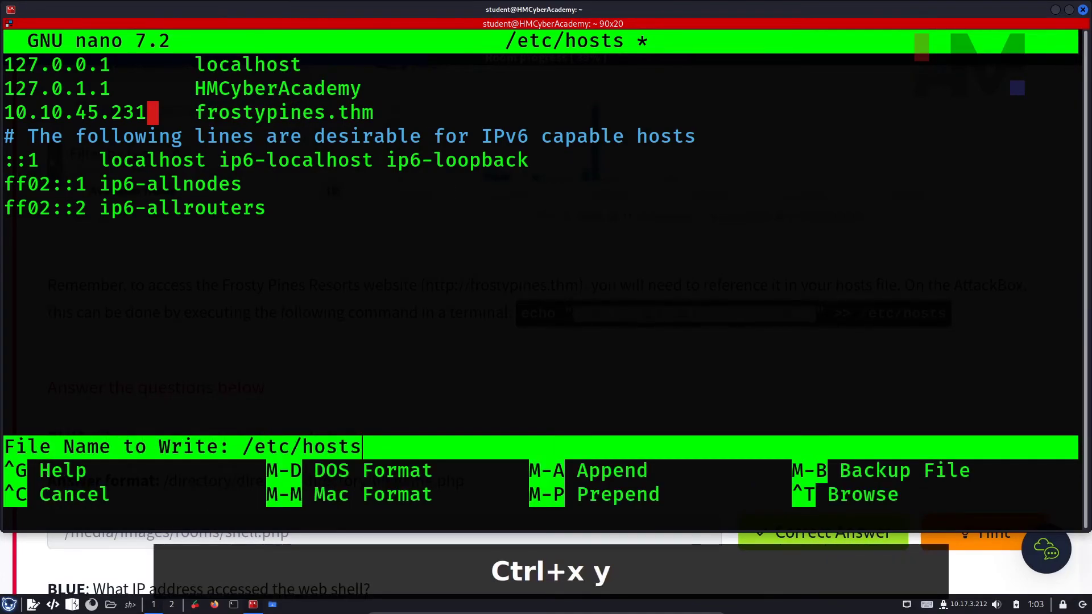
pyautogui.press('Return')
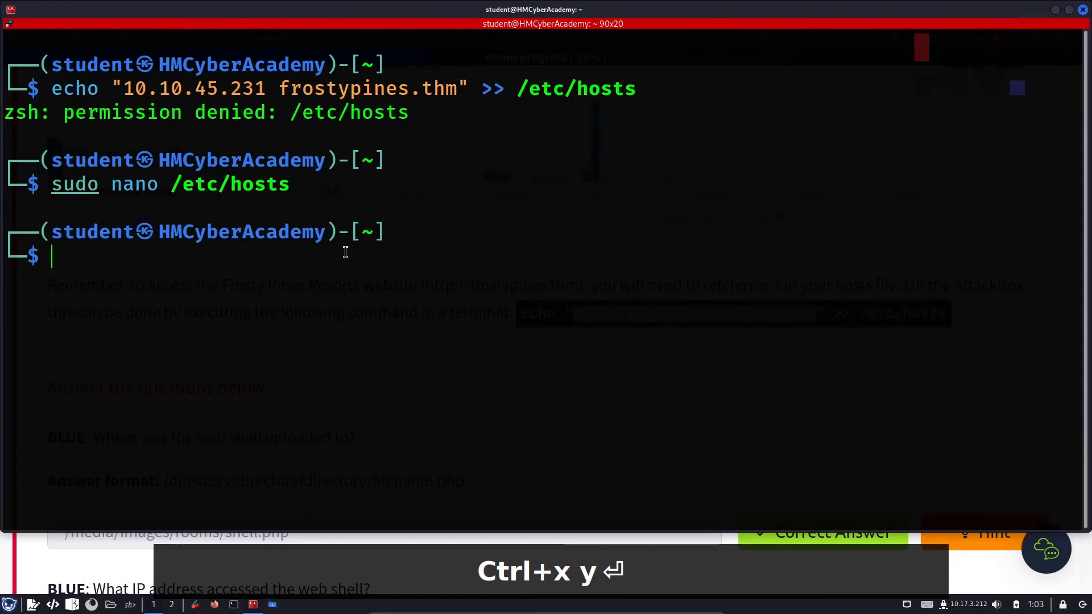
# Step: Copy the frostypines.thm hostname from the terminal
pyautogui.moveTo(219, 163); pyautogui.dragTo(275, 284)
pyautogui.click(275, 283)
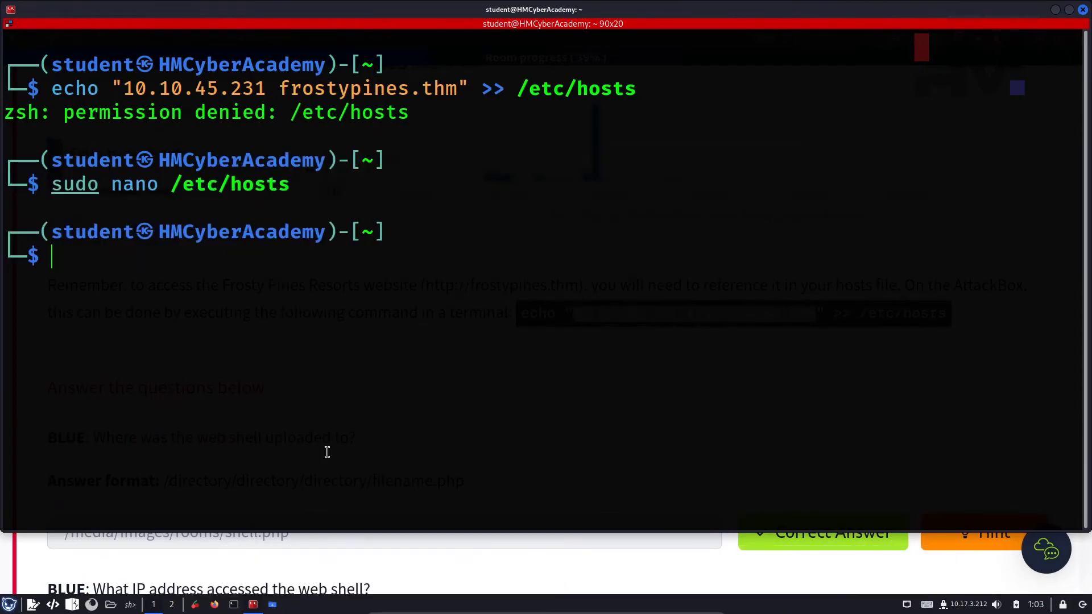
pyautogui.doubleClick(322, 93)
pyautogui.hotkey('ctrl', 'c')
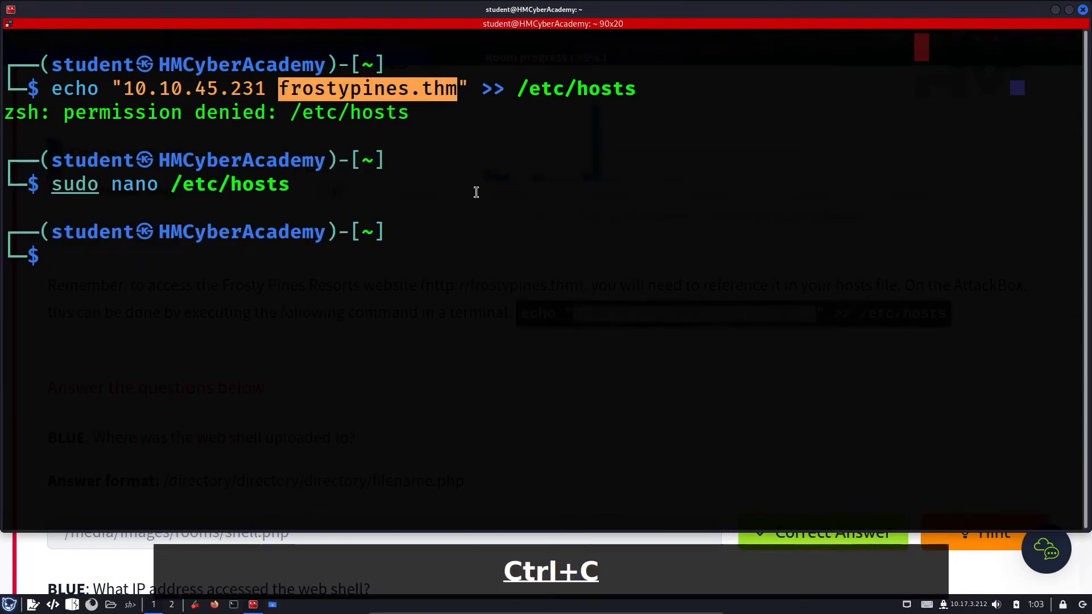
pyautogui.hotkey('alt', 'Tab')
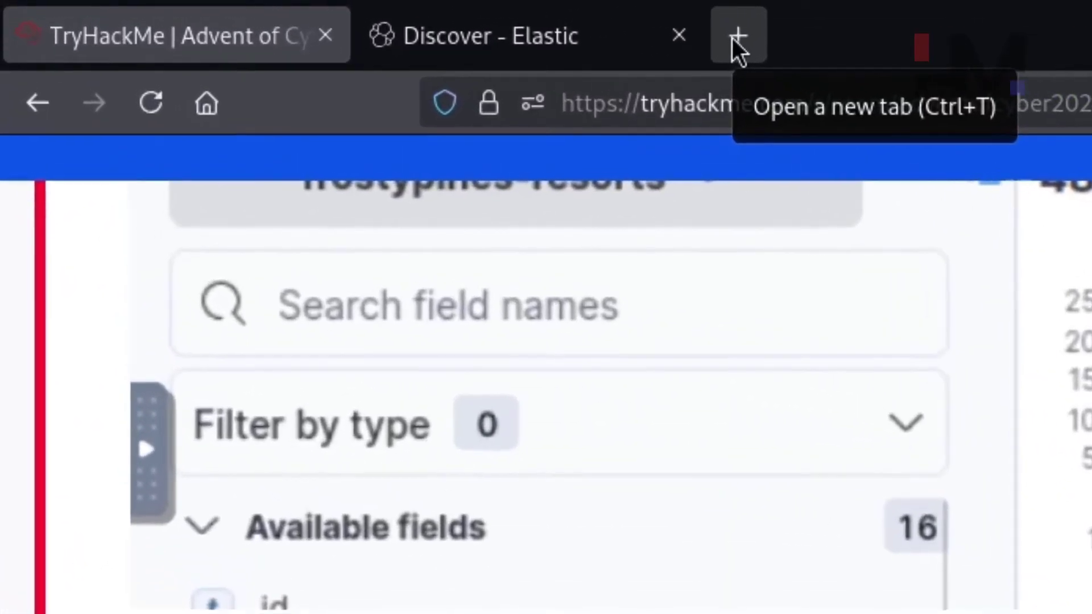
pyautogui.click(266, 14)
pyautogui.write('http:')
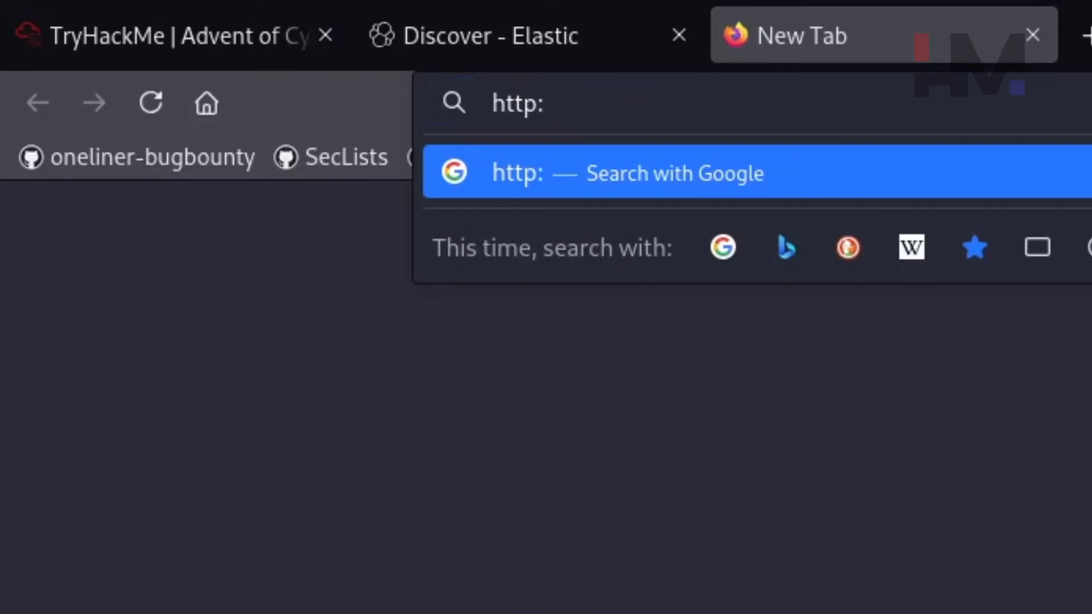
pyautogui.write('//frostypines.thm')
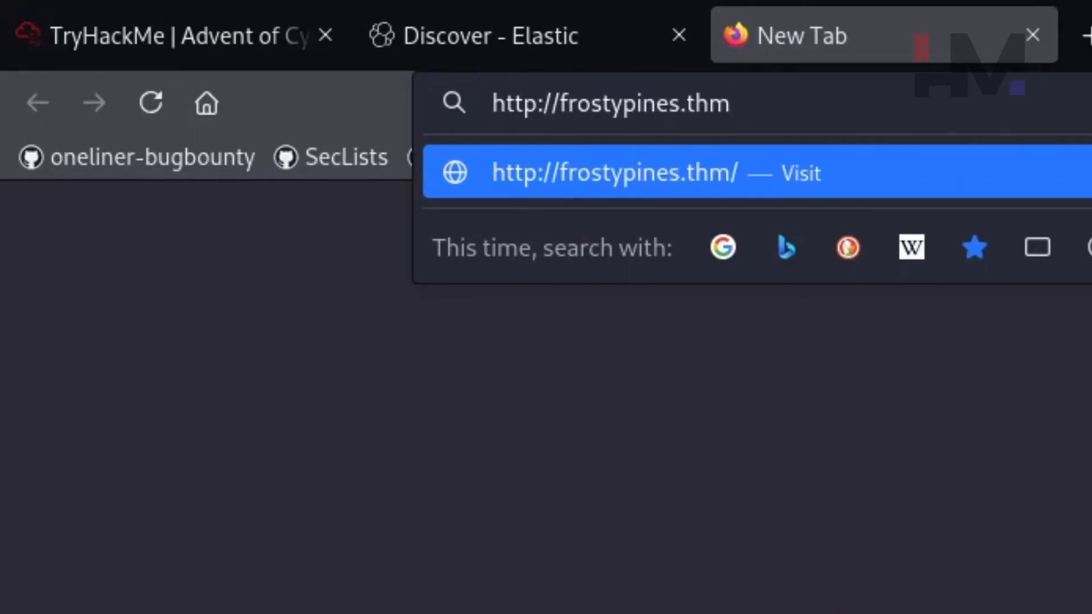
pyautogui.press('Return')
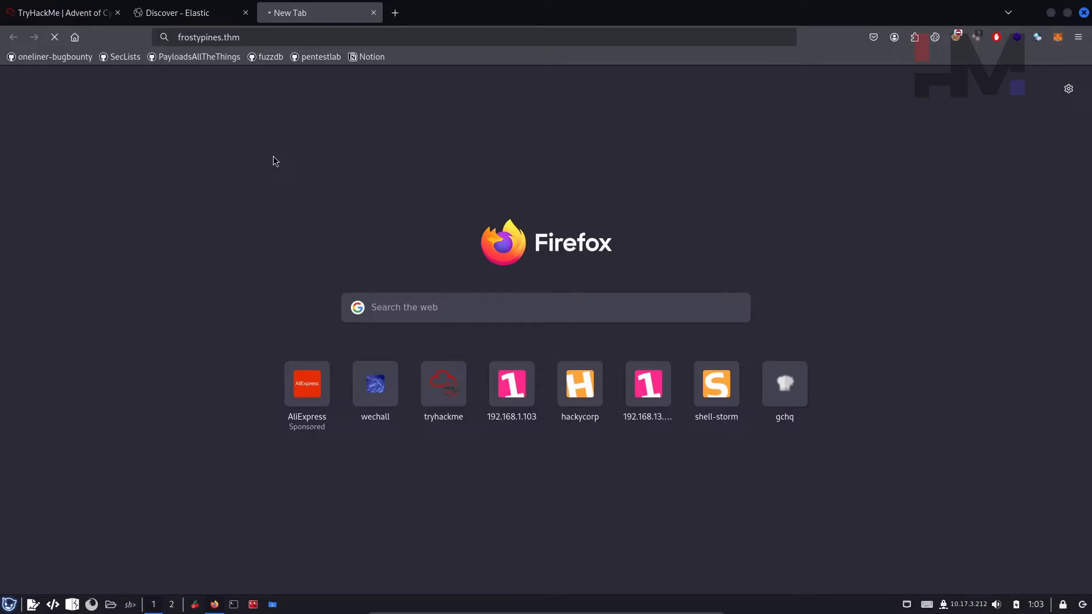
pyautogui.click(181, 18)
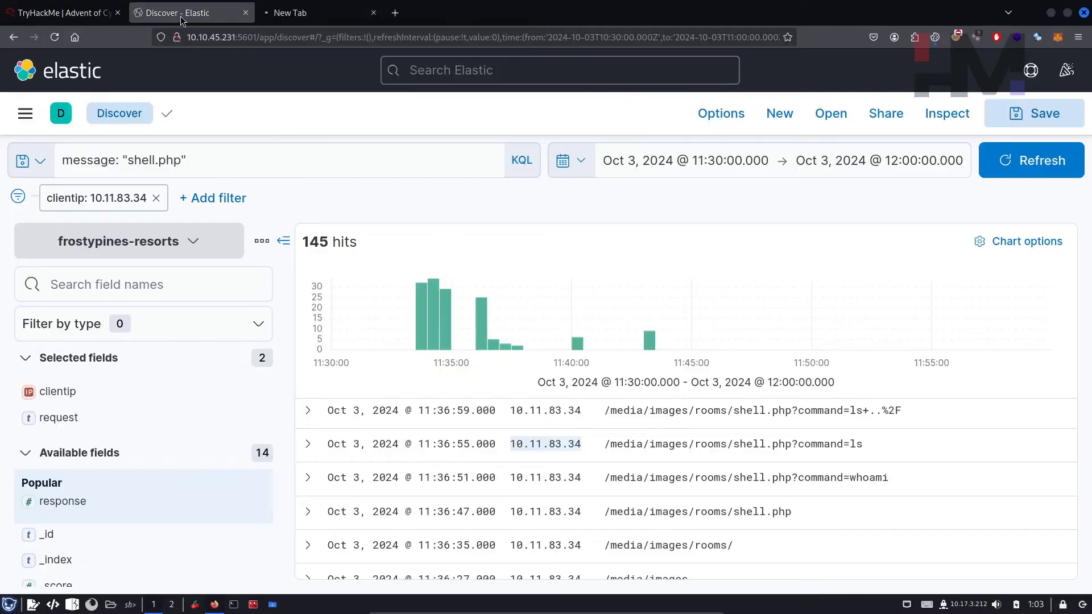
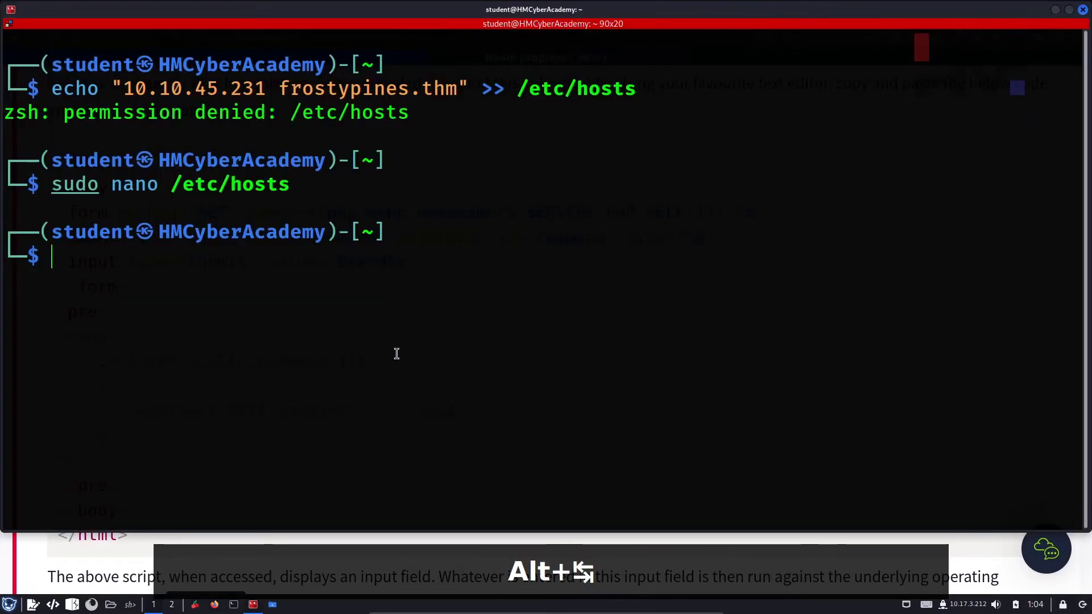
# Step: Change into the ~/Desktop/AOC folder with cd, using Tab completion
pyautogui.write('cd Des')
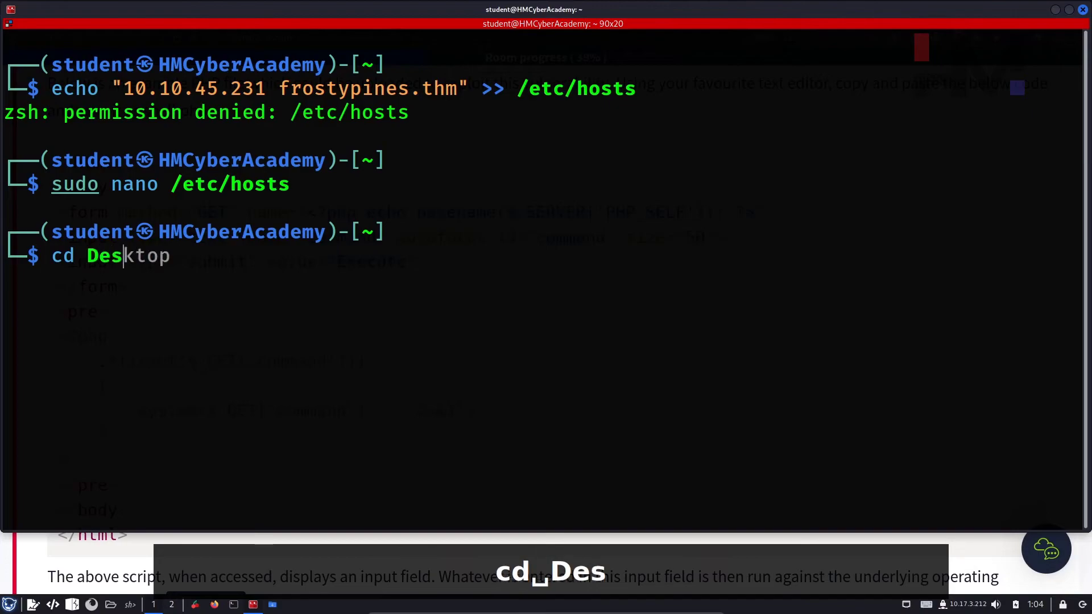
pyautogui.press('Tab')
pyautogui.write('A')
pyautogui.press('Tab')
pyautogui.press('Return')
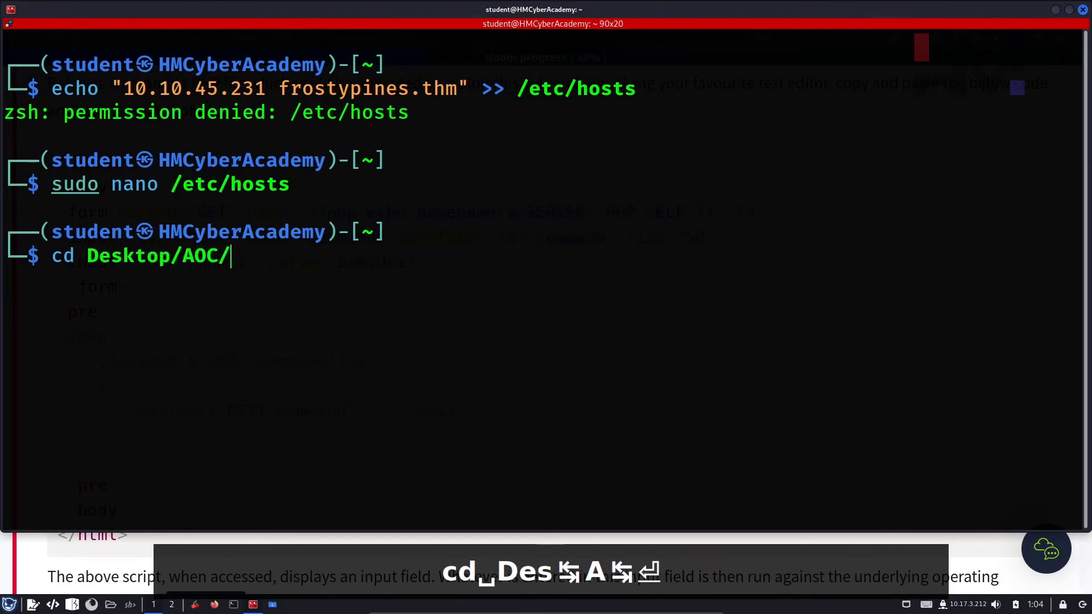
# Step: List the AOC folder's contents, then create folder 3 and move into it
pyautogui.write('ls')
pyautogui.press('Return')
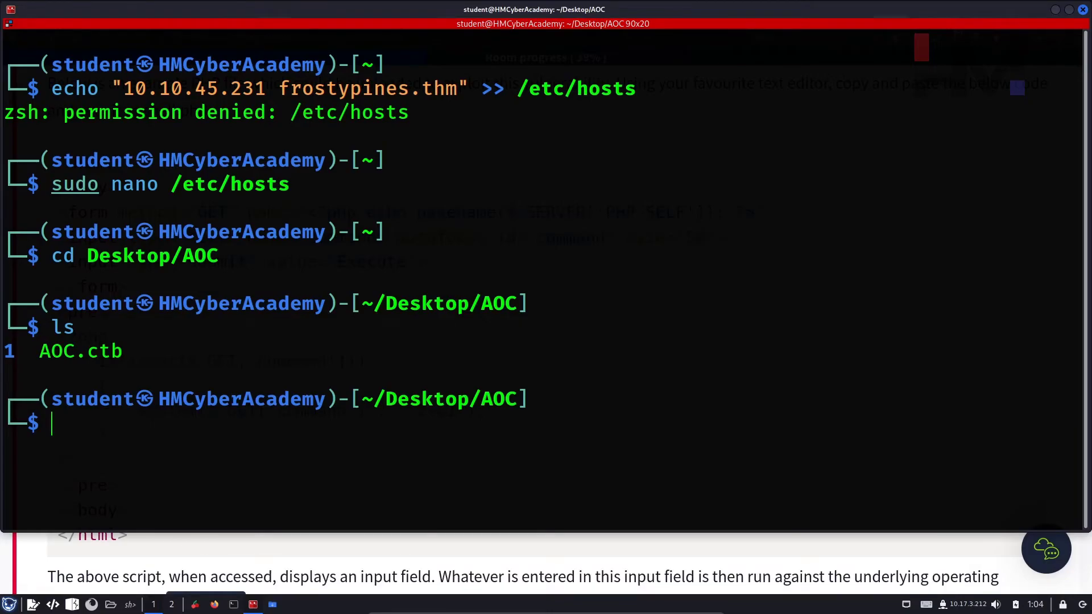
pyautogui.write('mkdir 3')
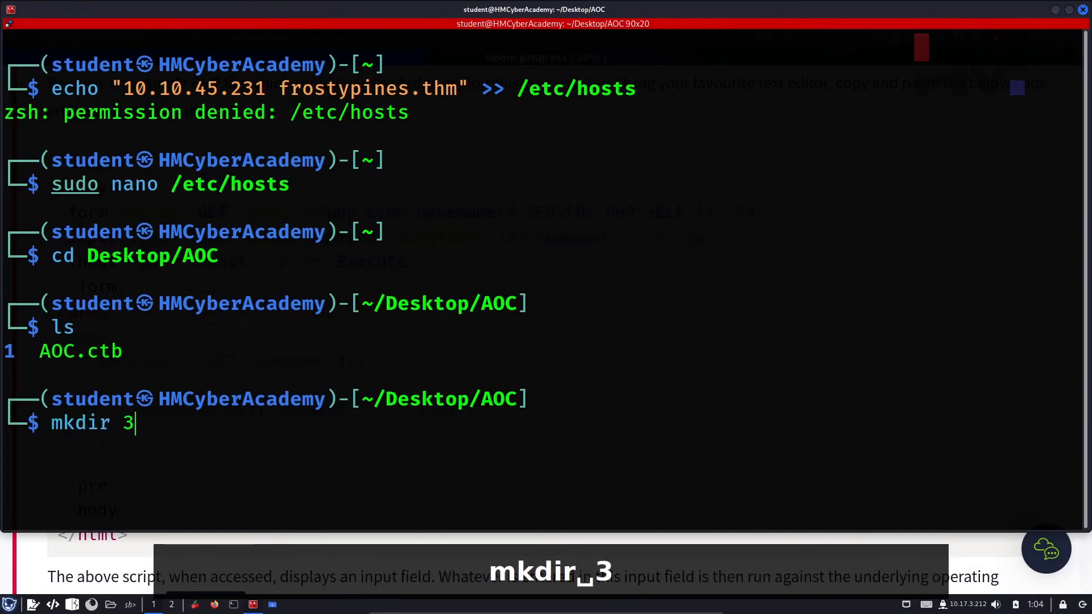
pyautogui.write('; cd 3')
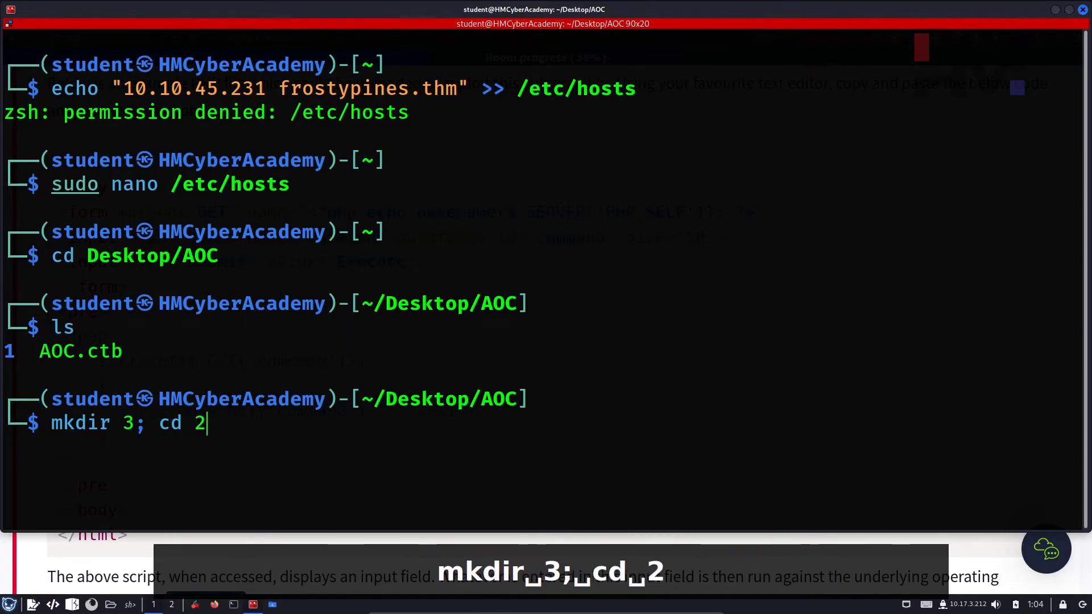
pyautogui.press('Return')
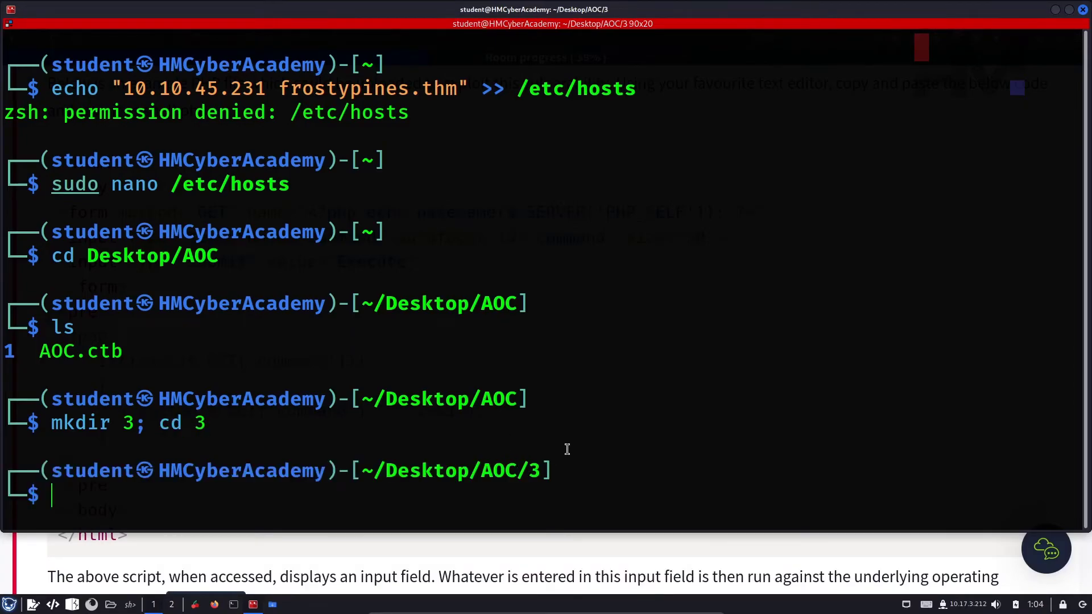
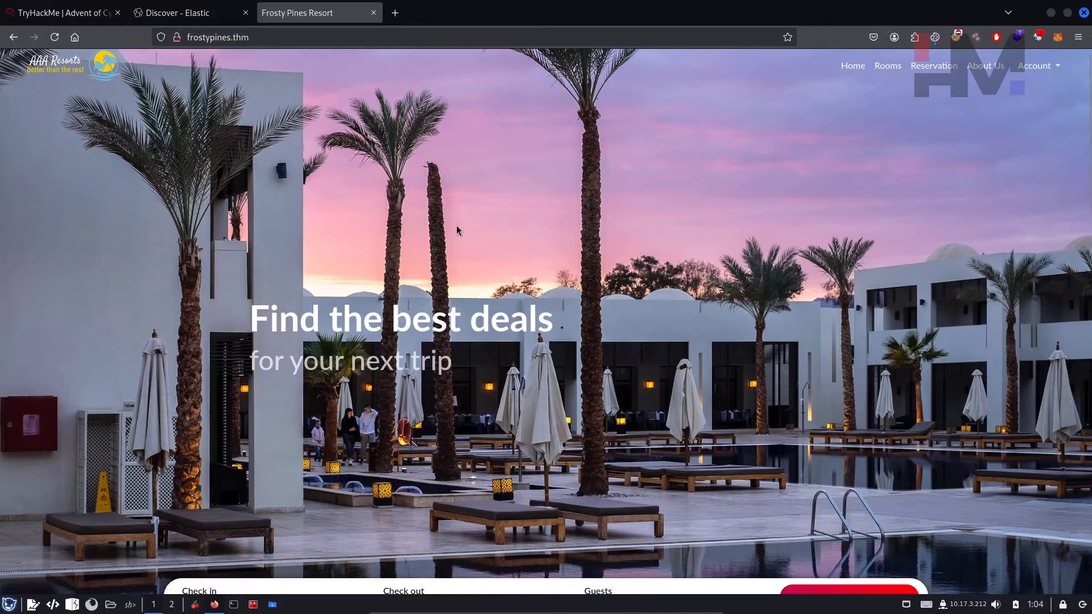
# Step: From the Rooms listing, open the $674/day Premium room's details page (room_id=4)
pyautogui.click(873, 71)
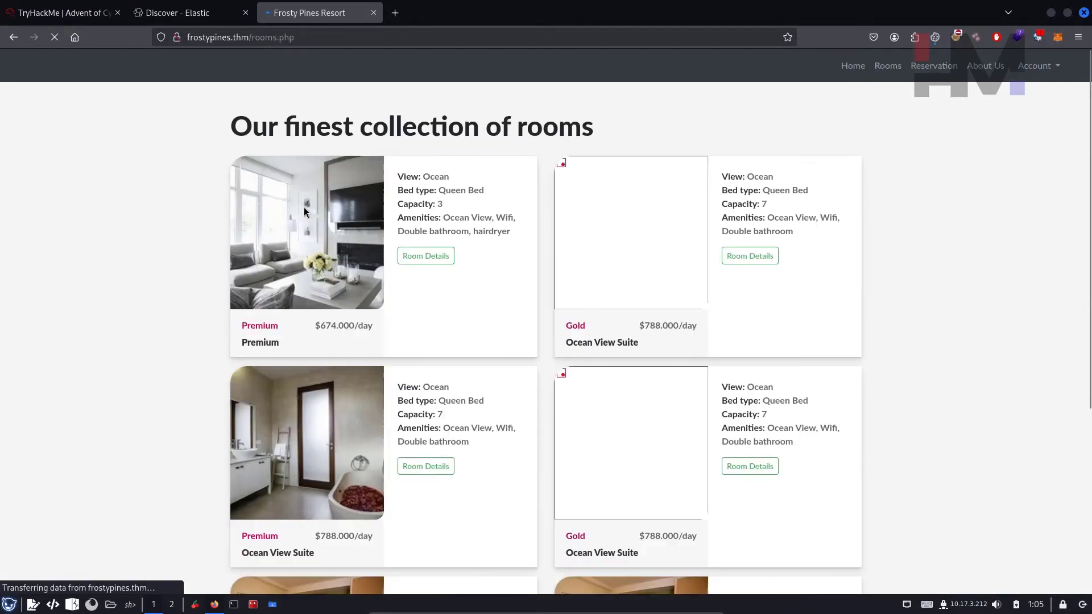
pyautogui.click(427, 262)
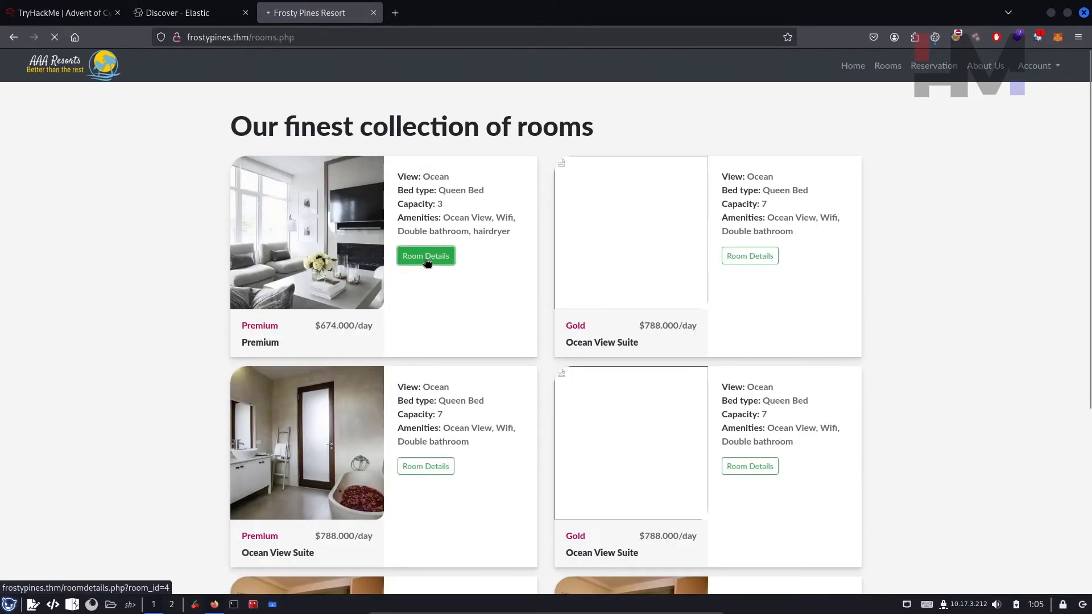
pyautogui.scroll(-2, 325, 434)
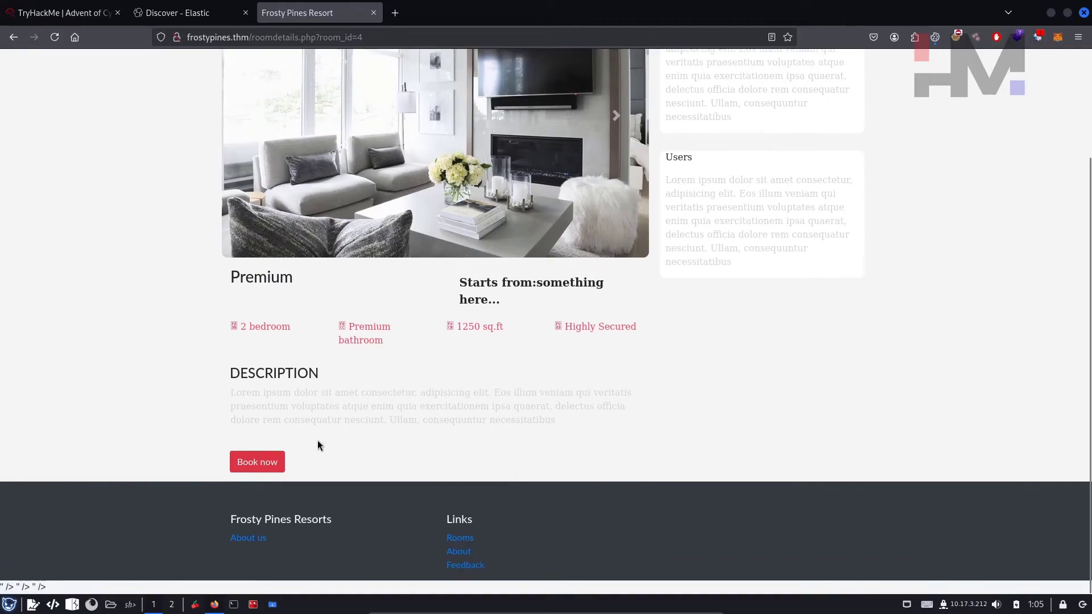
# Step: Choose Book now on the Premium room and dismiss the insecure-login warning on the login page
pyautogui.click(257, 461)
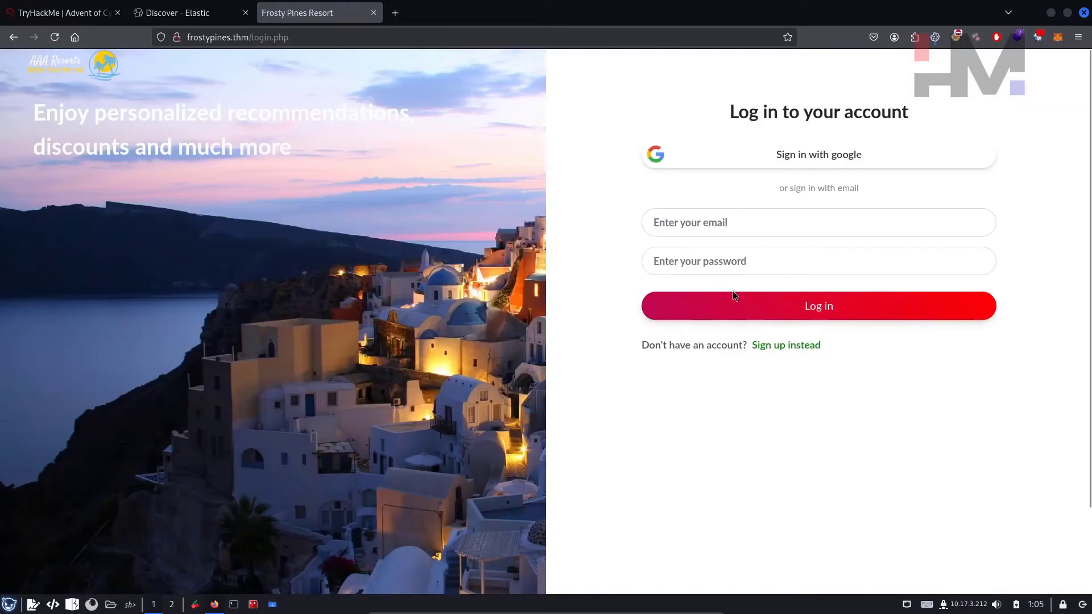
pyautogui.click(761, 221)
pyautogui.click(588, 278)
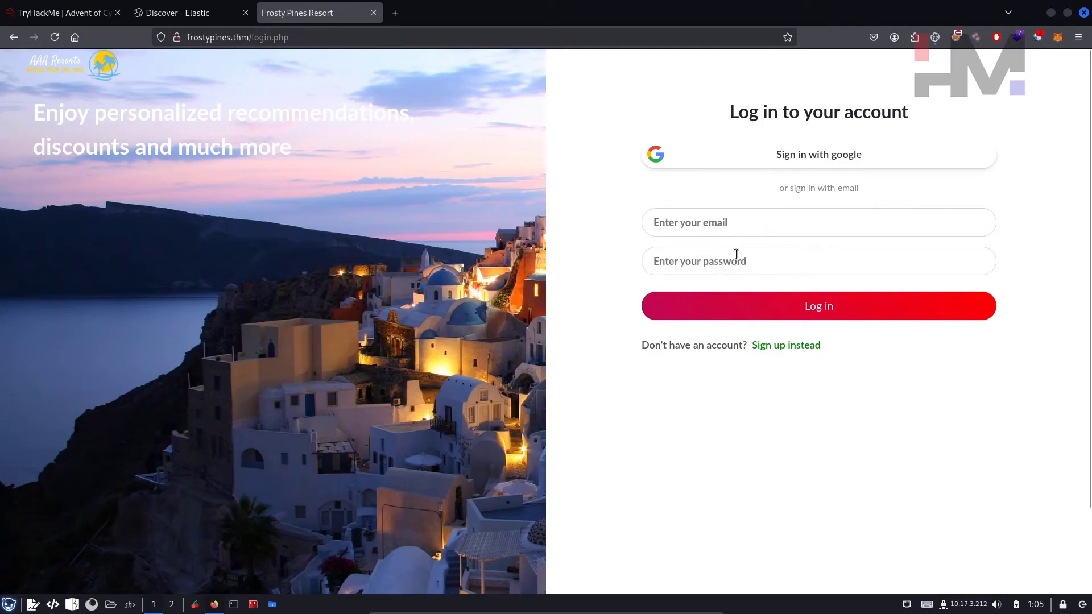
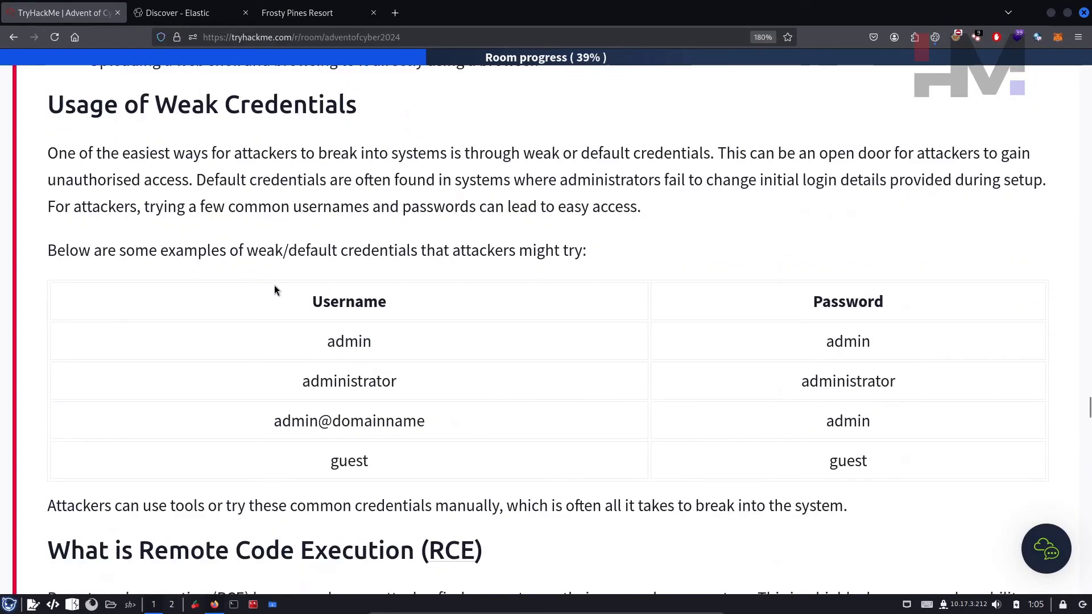
# Step: Highlight the Usage of Weak Credentials heading and the example credential rows to review them
pyautogui.moveTo(96, 112); pyautogui.dragTo(324, 108)
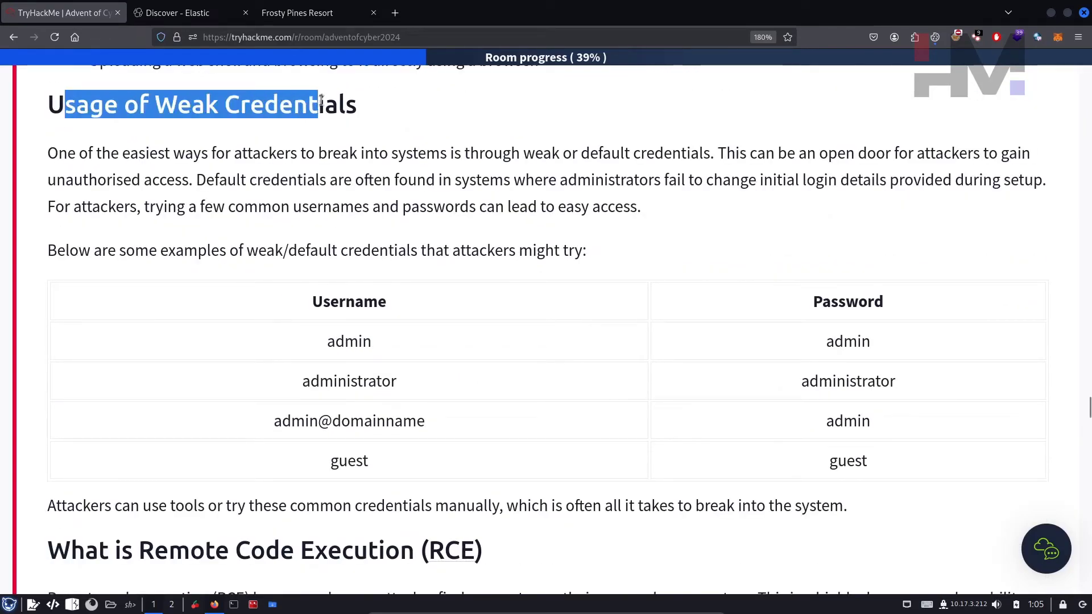
pyautogui.moveTo(868, 462); pyautogui.dragTo(648, 350)
pyautogui.click(648, 351)
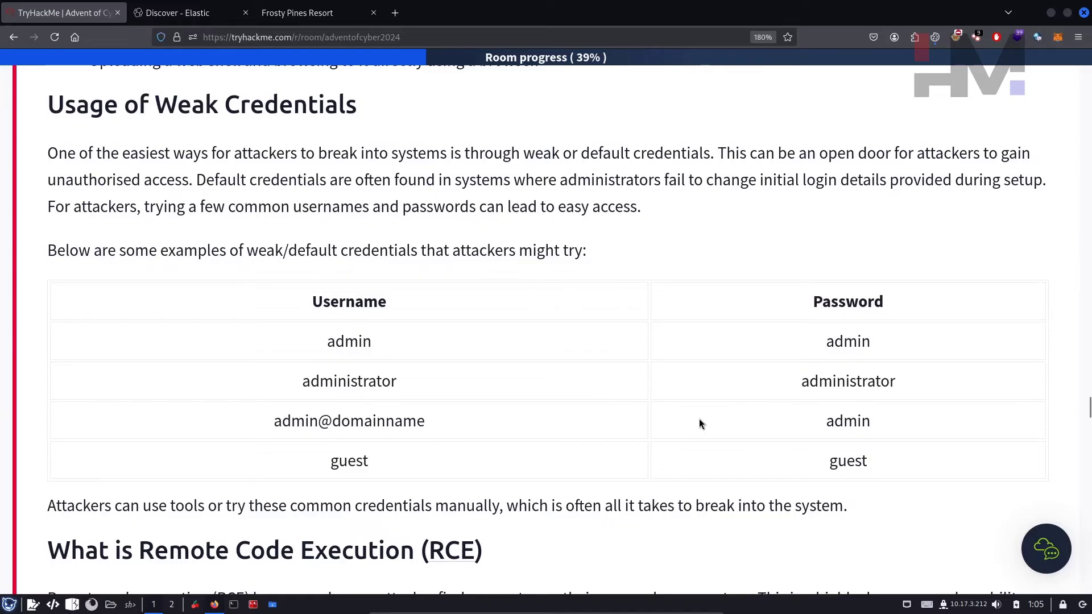
pyautogui.moveTo(369, 364); pyautogui.dragTo(915, 523)
pyautogui.click(886, 485)
# Step: Copy the third-row default password from the credentials table, then switch to the Elastic Discover logs
pyautogui.doubleClick(847, 461)
pyautogui.doubleClick(846, 423)
pyautogui.rightClick(845, 425)
pyautogui.click(875, 241)
pyautogui.click(203, 13)
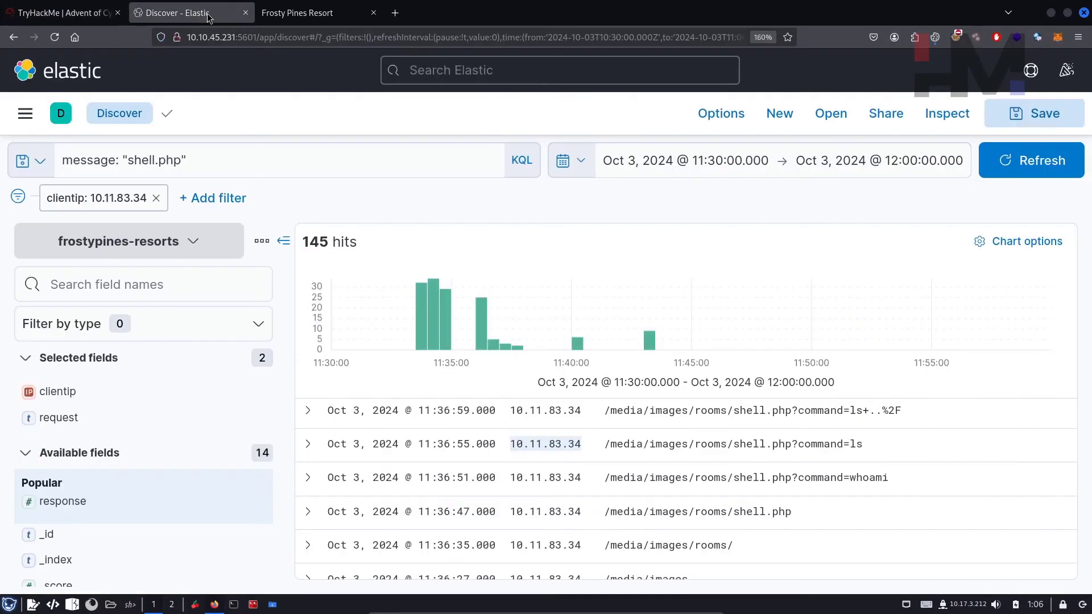
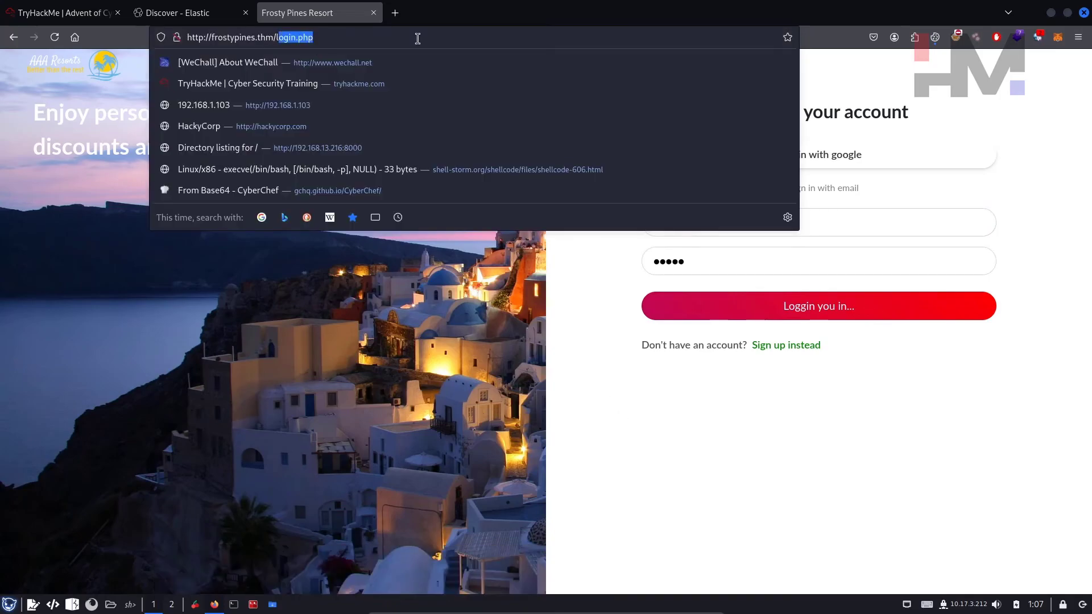
# Step: Strip login.php from the address to load the Frosty Pines home page, then go to Account > Log in
pyautogui.press('BackSpace')
pyautogui.press('Return')
pyautogui.click(1051, 69)
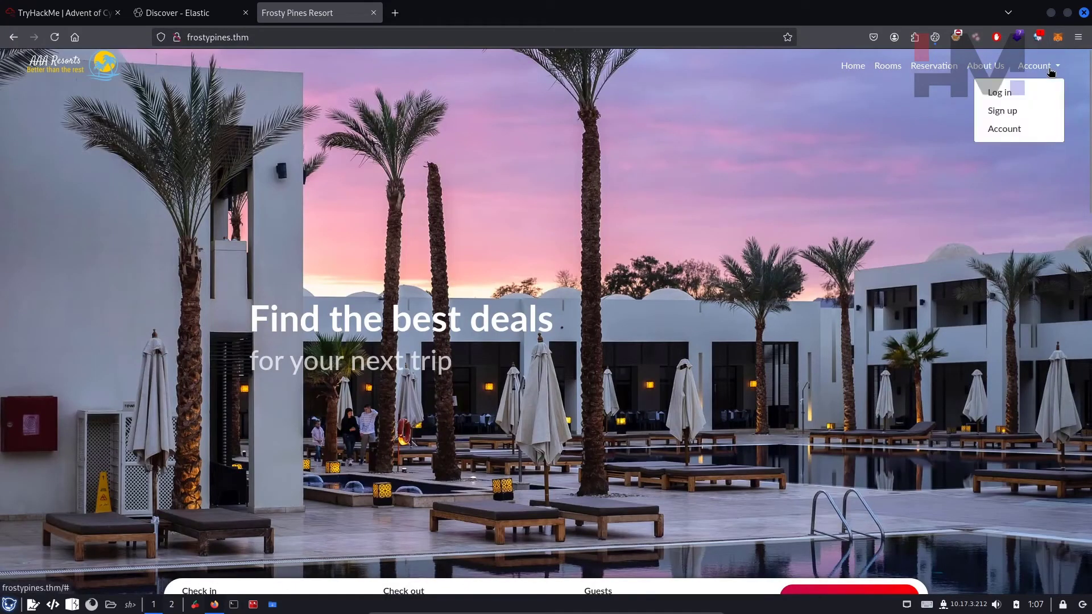
pyautogui.click(1018, 92)
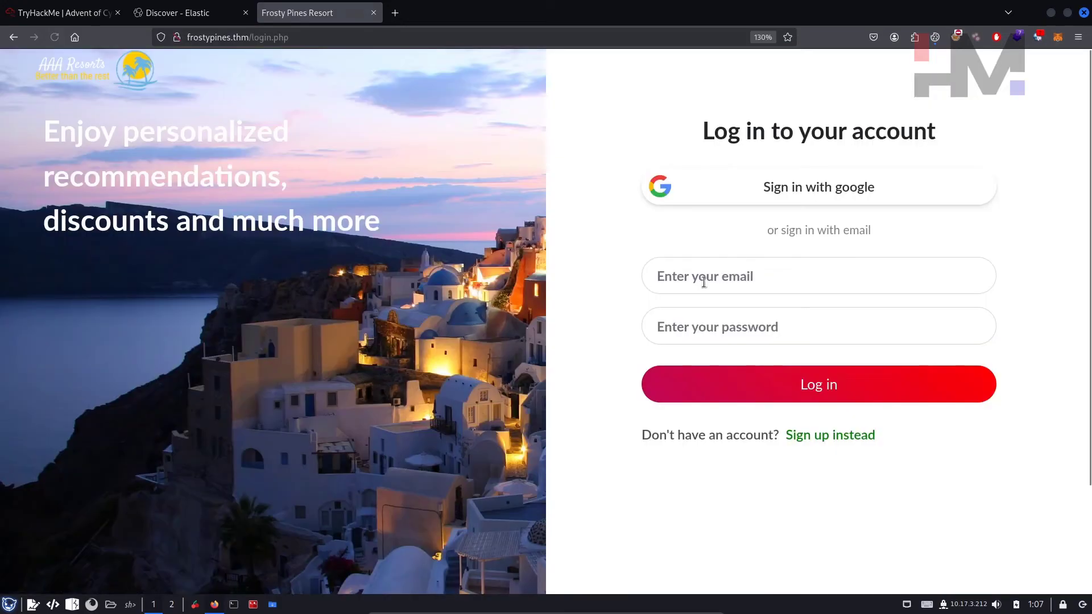
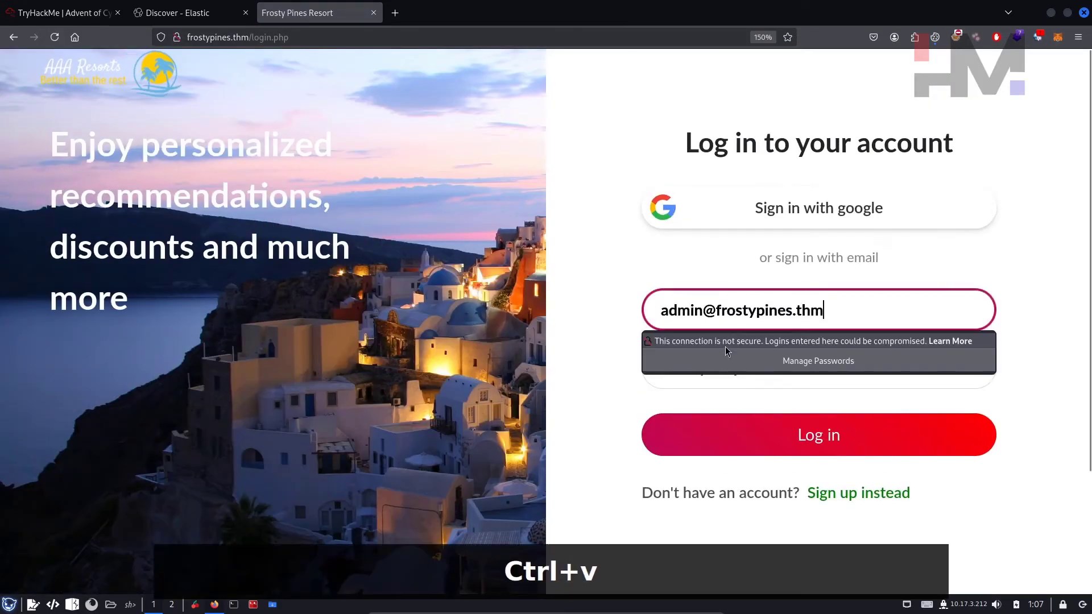
# Step: Enter the default admin password and submit to log in as admin
pyautogui.click(734, 384)
pyautogui.write('admin')
pyautogui.press('Return')
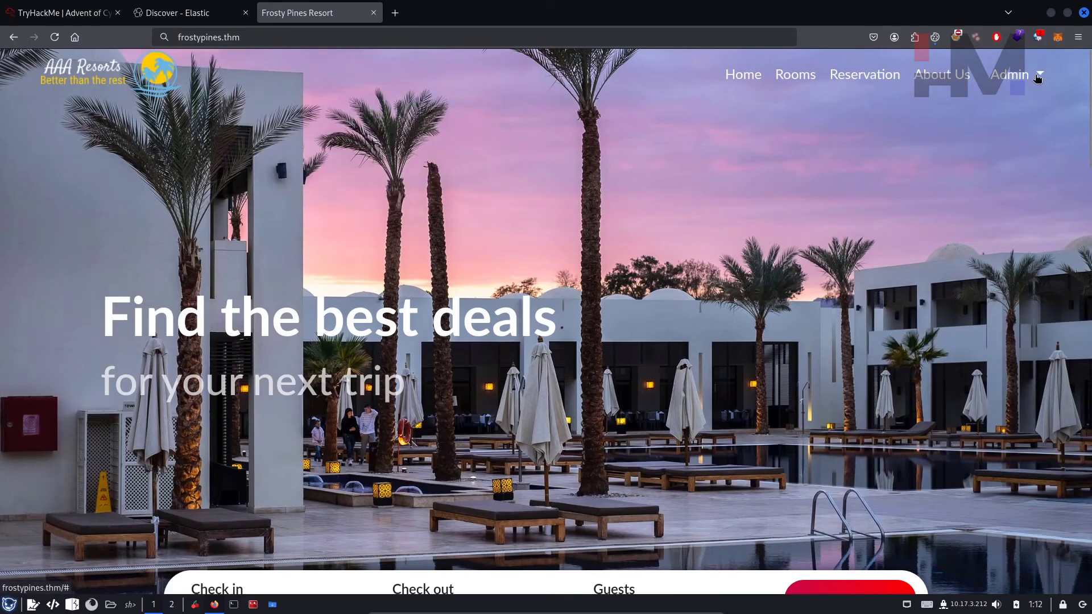
# Step: Go to the admin dashboard via the Admin menu, then open the empty Add new Room form
pyautogui.click(1039, 77)
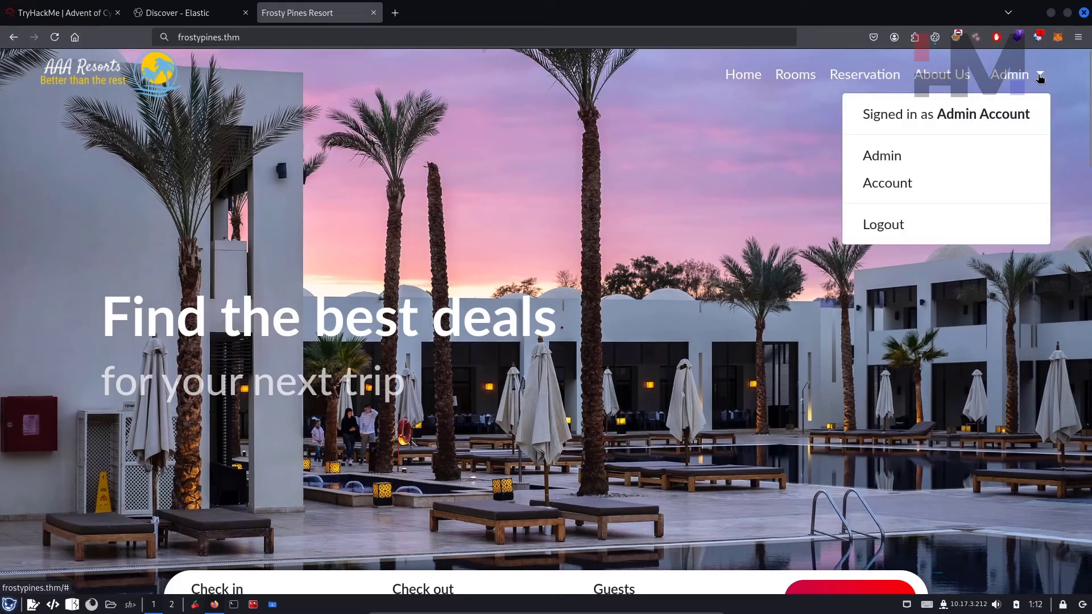
pyautogui.click(894, 159)
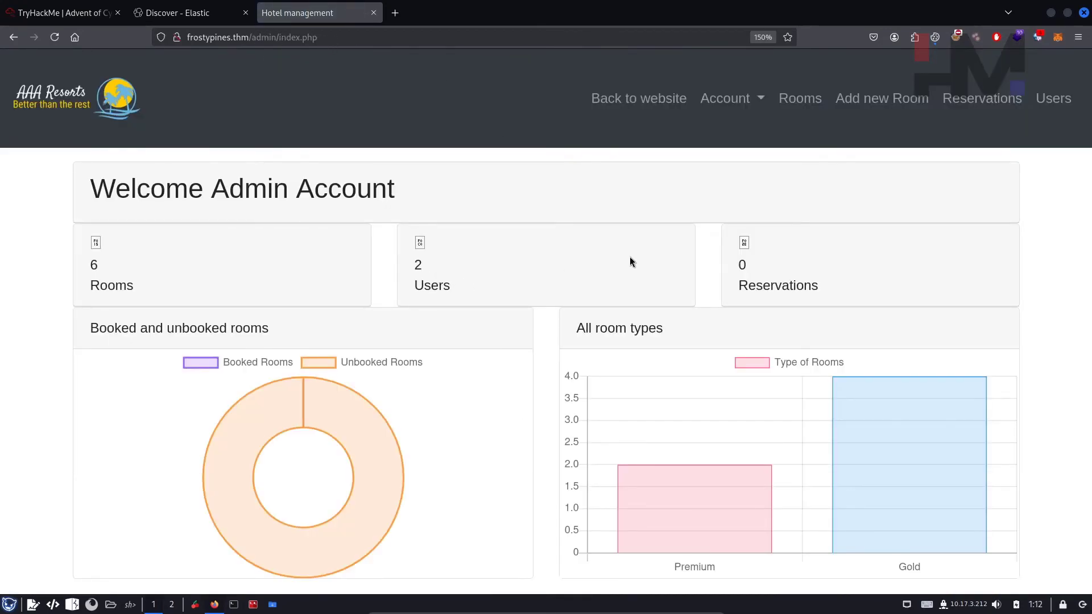
pyautogui.click(871, 108)
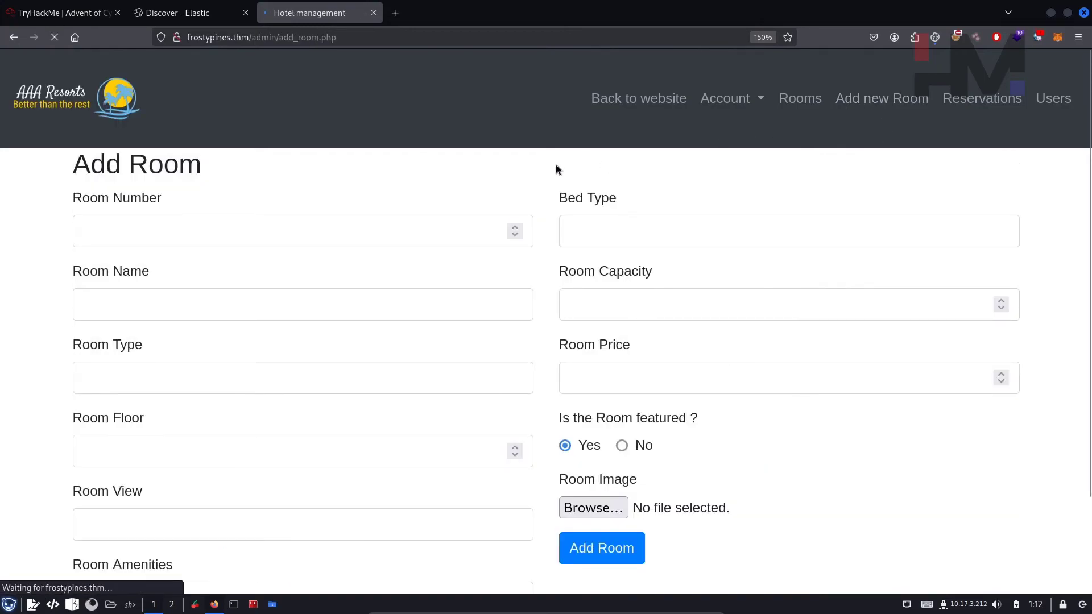
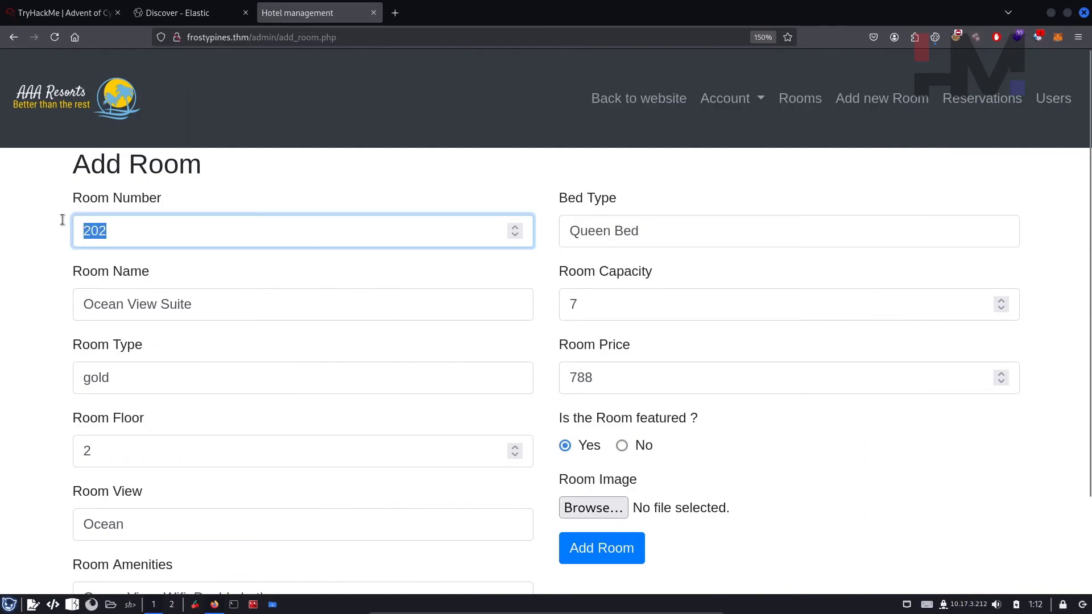
# Step: Enter room number 1234, replace the room name with HMCyberAcademy, and change capacity from 7 to 200
pyautogui.write('1234')
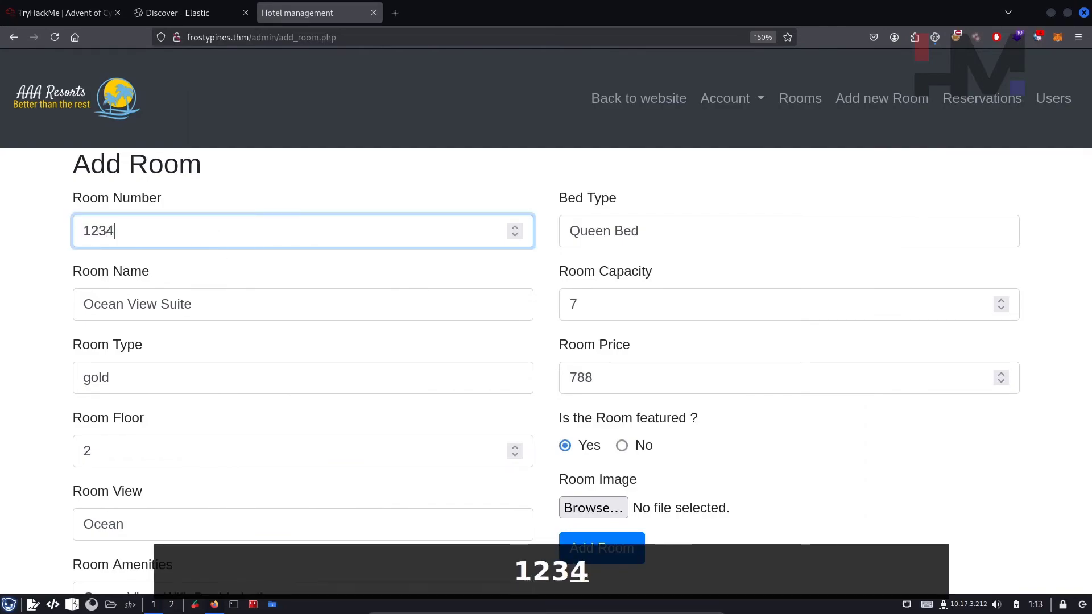
pyautogui.click(213, 307)
pyautogui.hotkey('ctrl', 'a')
pyautogui.write('HMCyber')
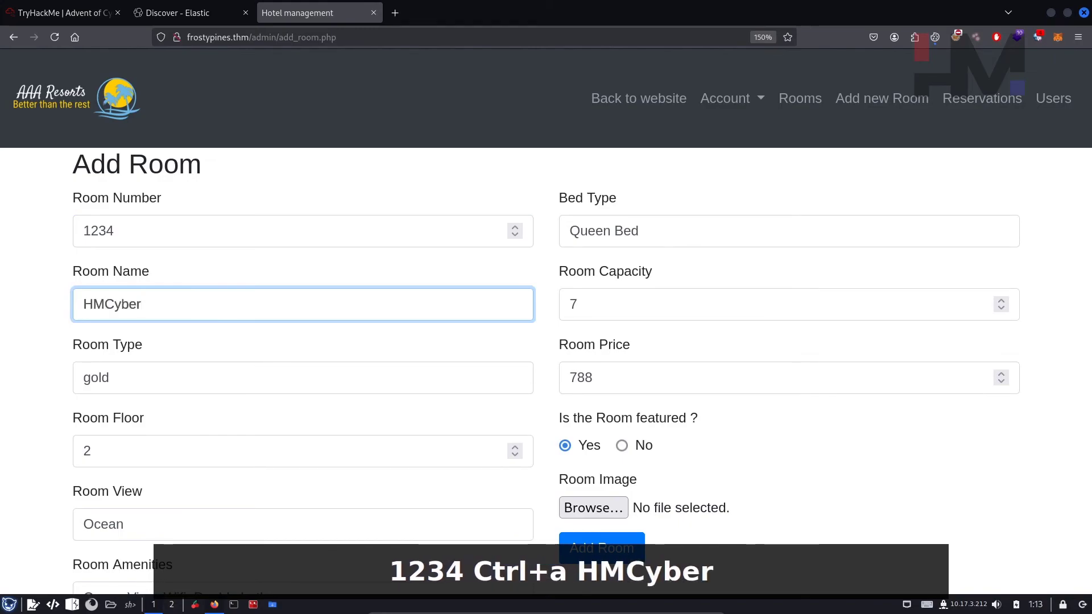
pyautogui.write('Academy')
pyautogui.click(649, 308)
pyautogui.press('BackSpace')
pyautogui.write('200')
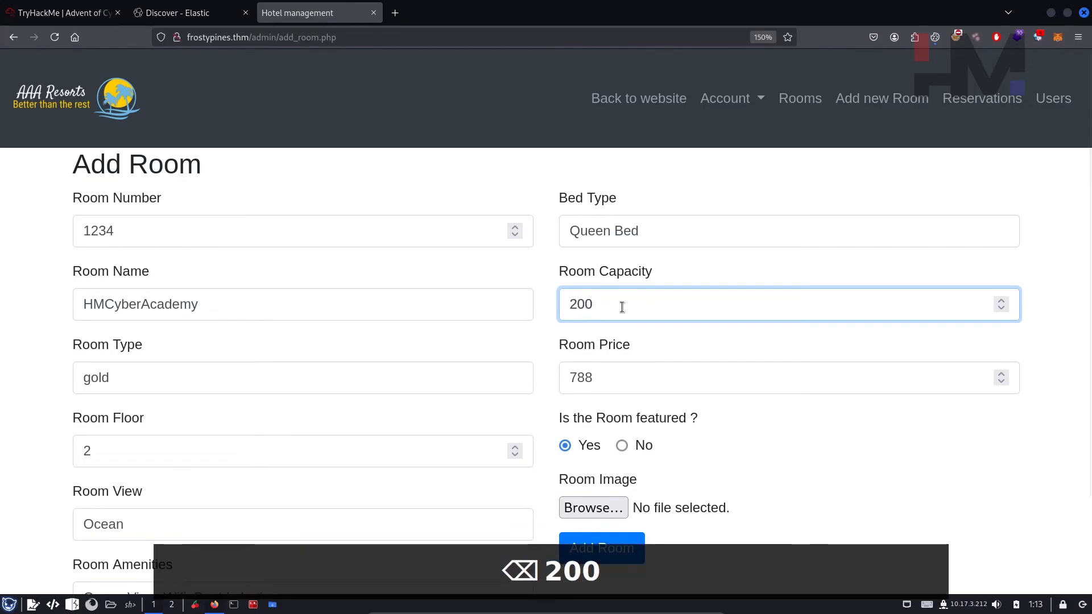
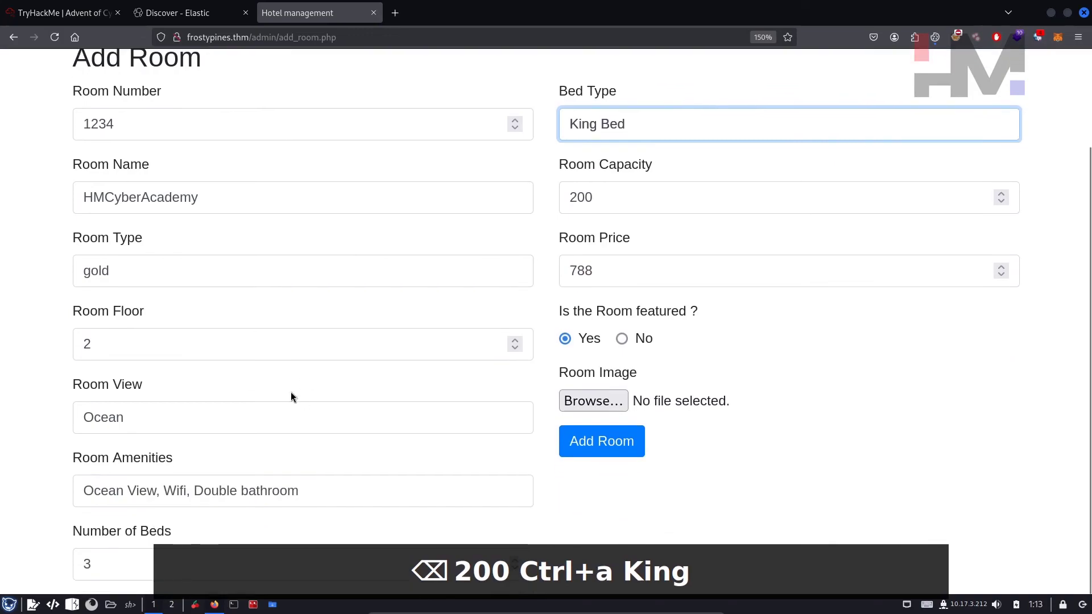
# Step: Replace the Room Floor value 2 with 100
pyautogui.doubleClick(99, 346)
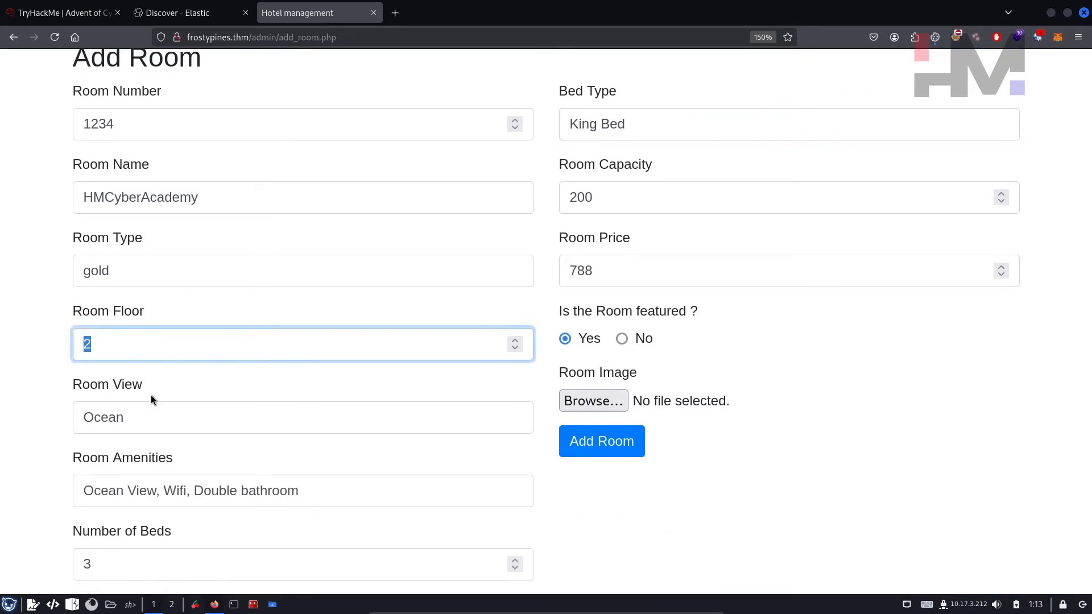
pyautogui.write('100')
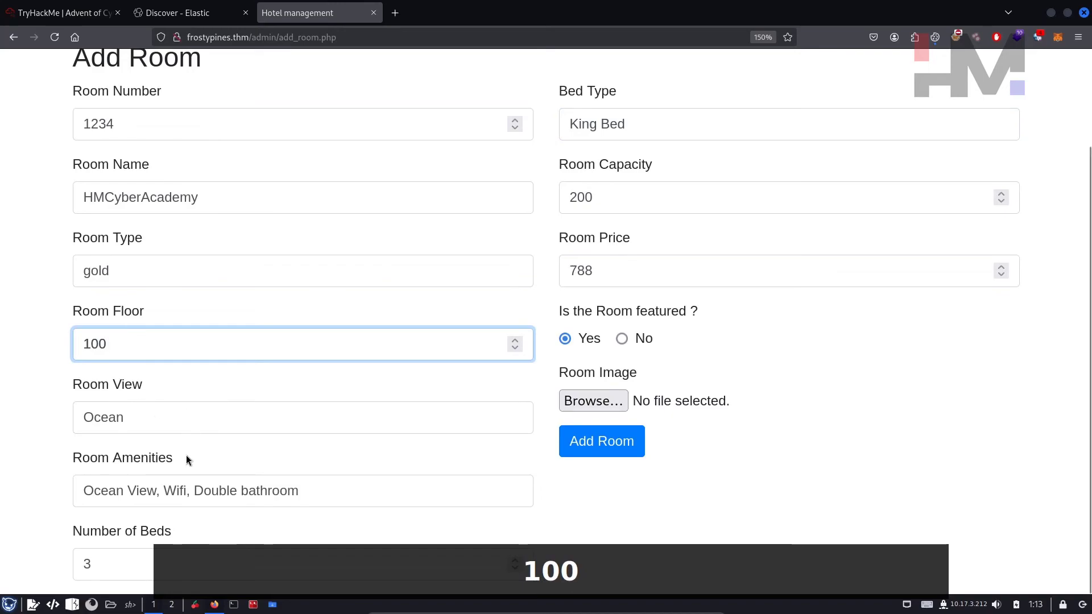
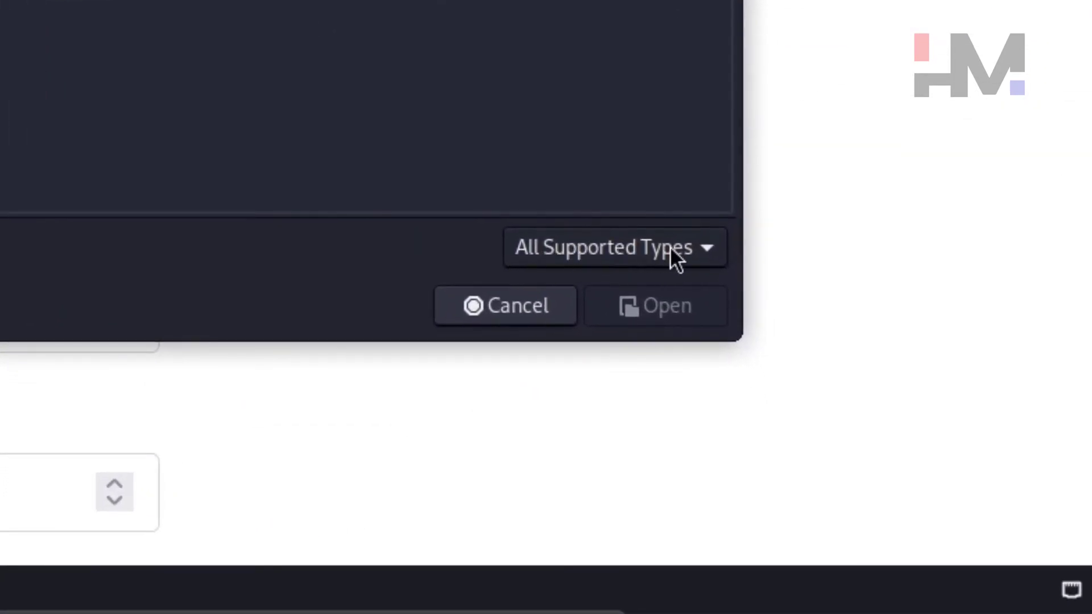
# Step: Show the upload dialog's file-type filter options: All Files, All Supported Types, PNG Image, JPEG Image
pyautogui.click(669, 248)
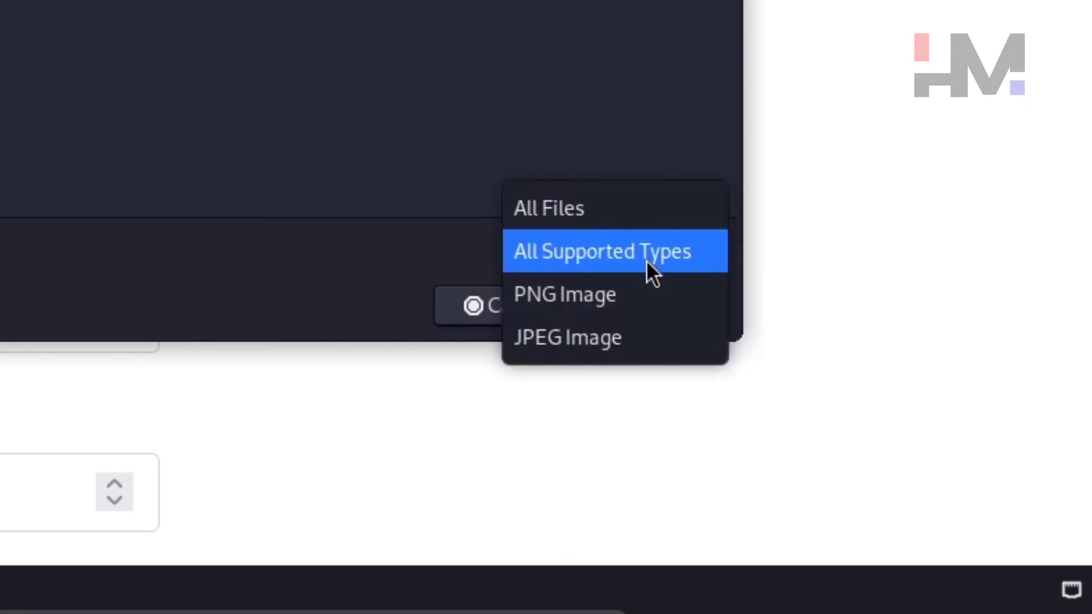
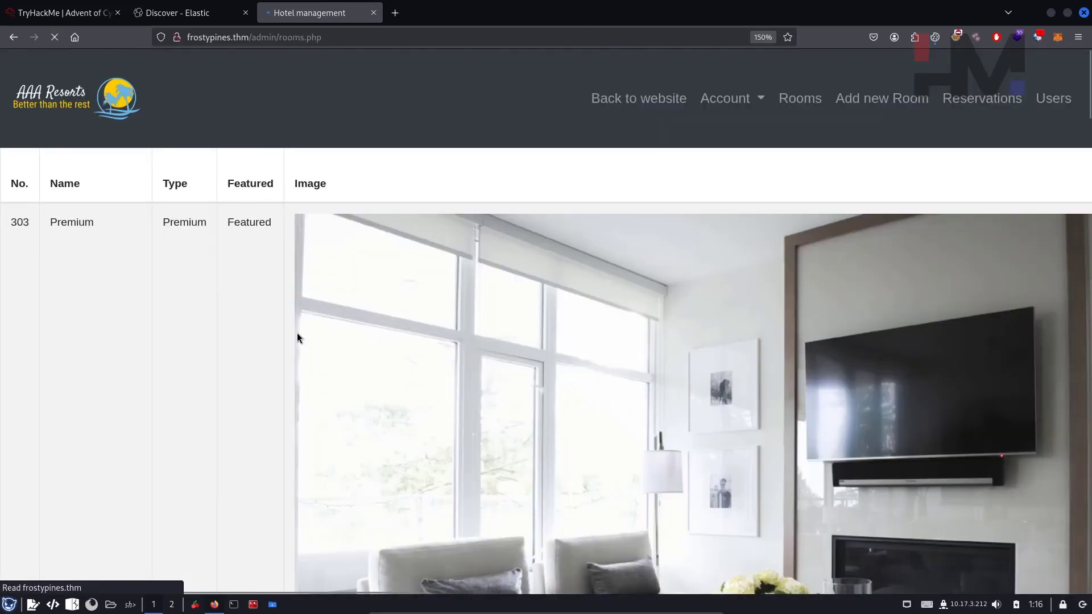
# Step: Zoom the rooms list to 110% and highlight the HMCyberAcademy room and its Featured label
pyautogui.hotkey('ctrl', '-')
pyautogui.hotkey('ctrl', '-')
pyautogui.hotkey('ctrl', '-')
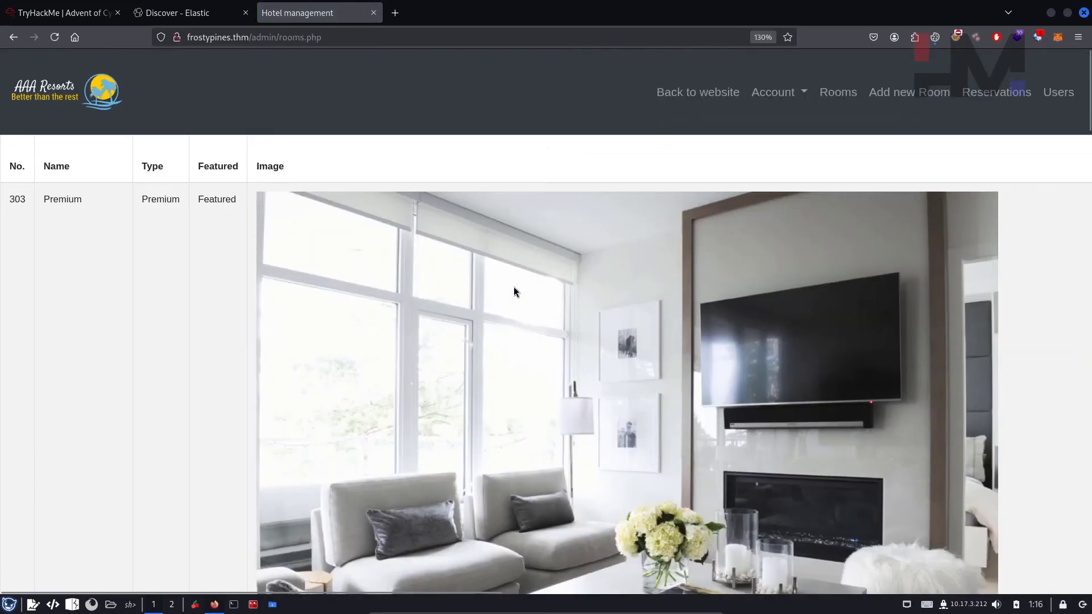
pyautogui.scroll(-5, 224, 265)
pyautogui.scroll(-15, 224, 265)
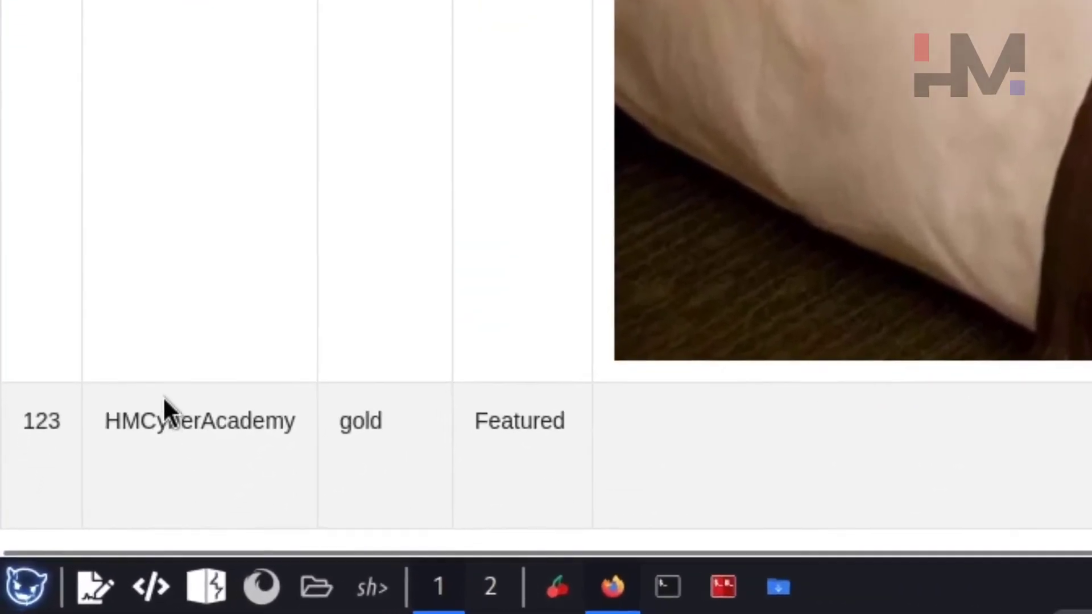
pyautogui.doubleClick(171, 425)
pyautogui.doubleClick(516, 423)
# Step: Open a duplicate of the Hotel management tab
pyautogui.click(837, 454)
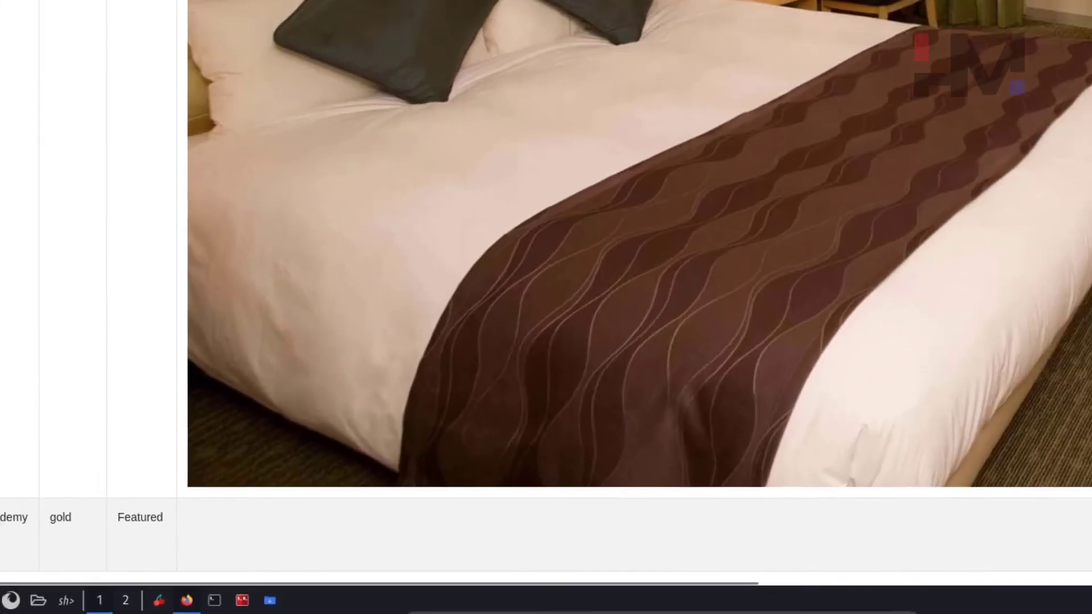
pyautogui.rightClick(315, 15)
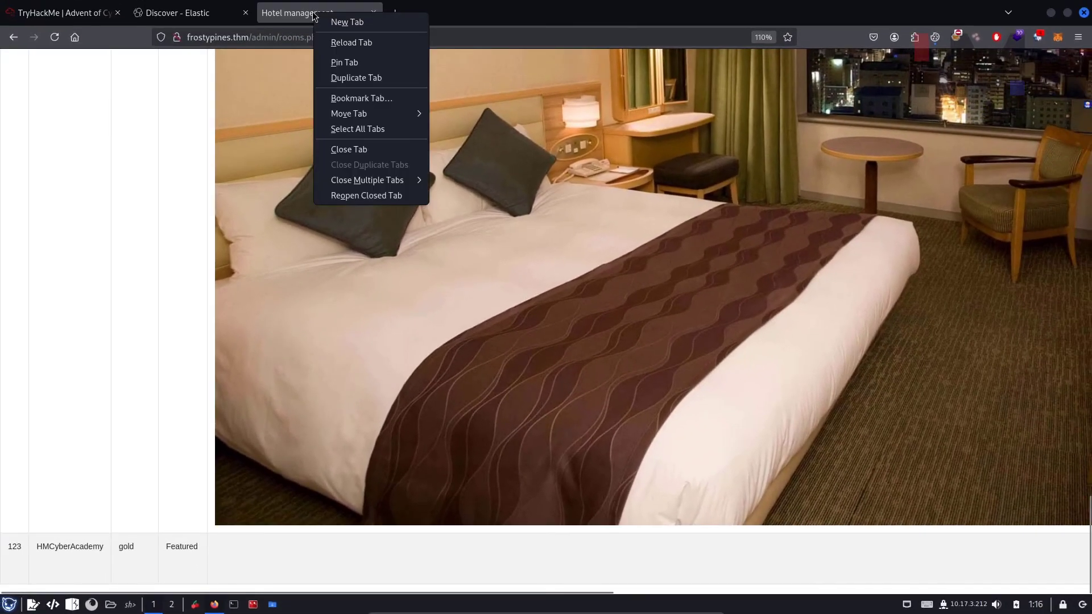
pyautogui.click(351, 79)
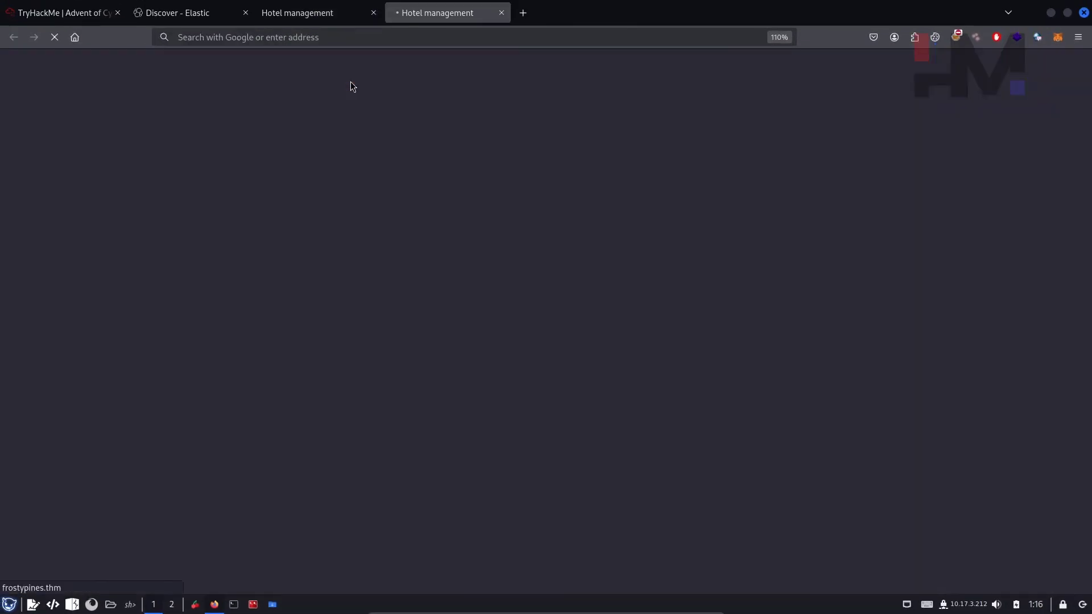
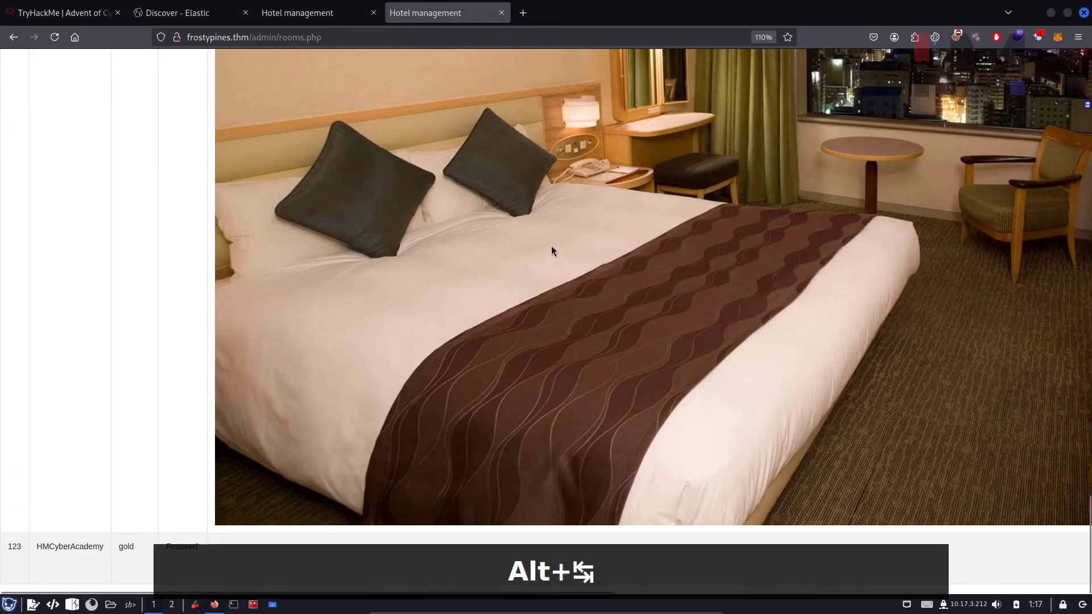
# Step: Open room photo 4.jpg in a new tab and select its /media/images/rooms/4.jpg path in the address bar
pyautogui.moveTo(487, 182); pyautogui.dragTo(595, 26)
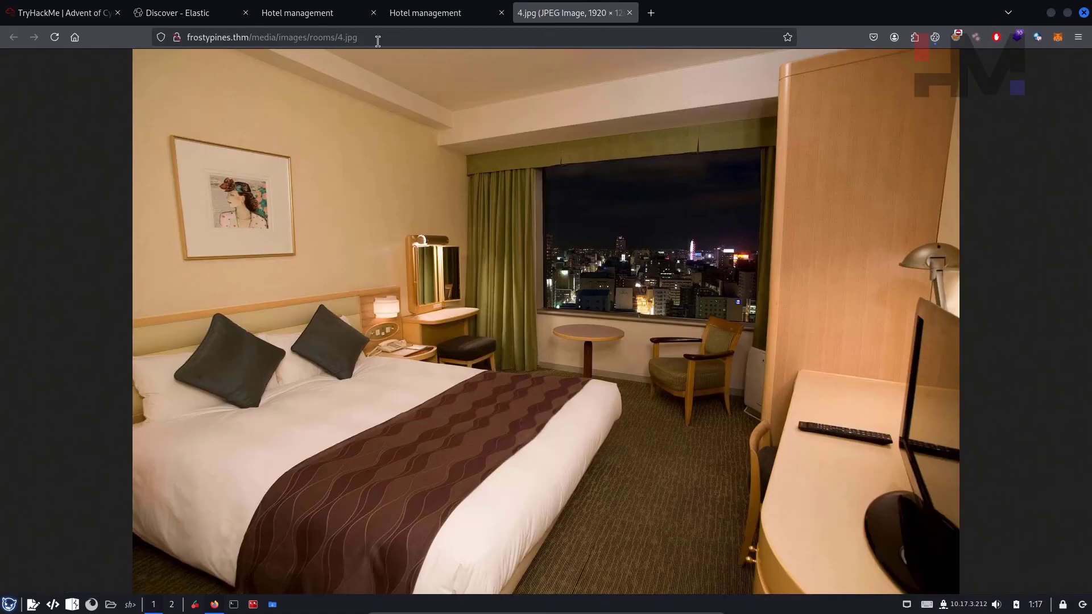
pyautogui.moveTo(377, 41); pyautogui.dragTo(296, 37)
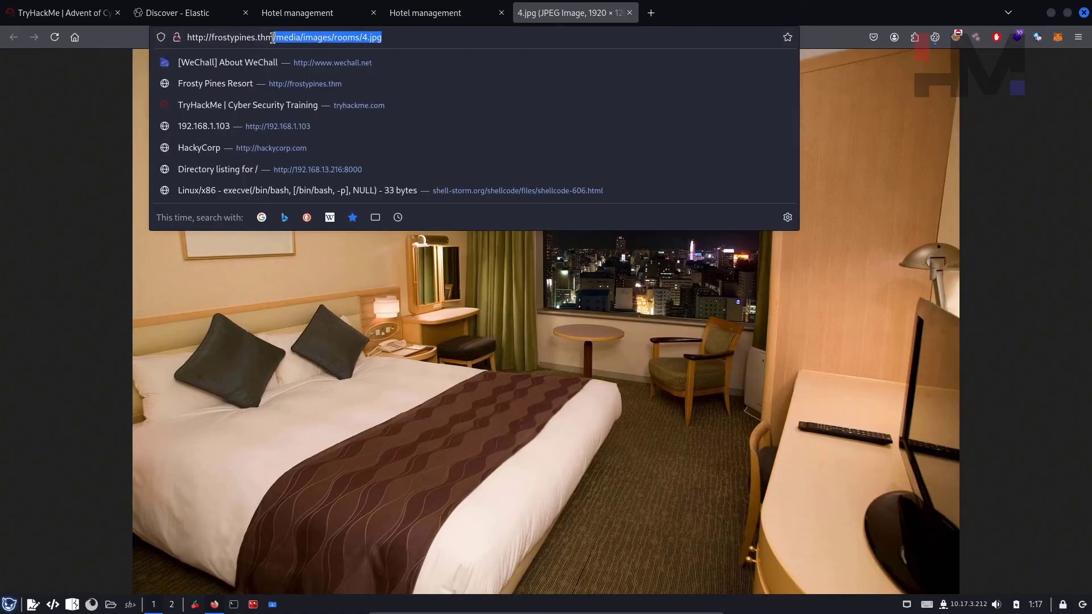
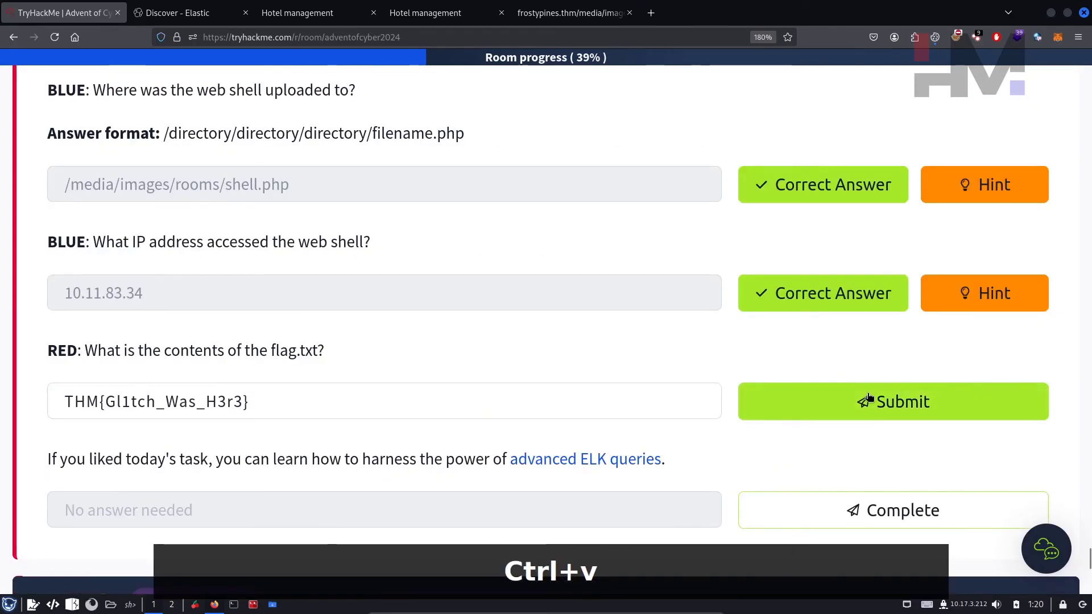
# Step: Terminate the AOC-FrostyPines target machine from Target Machine Information and confirm the shutdown
pyautogui.scroll(-2, 705, 381)
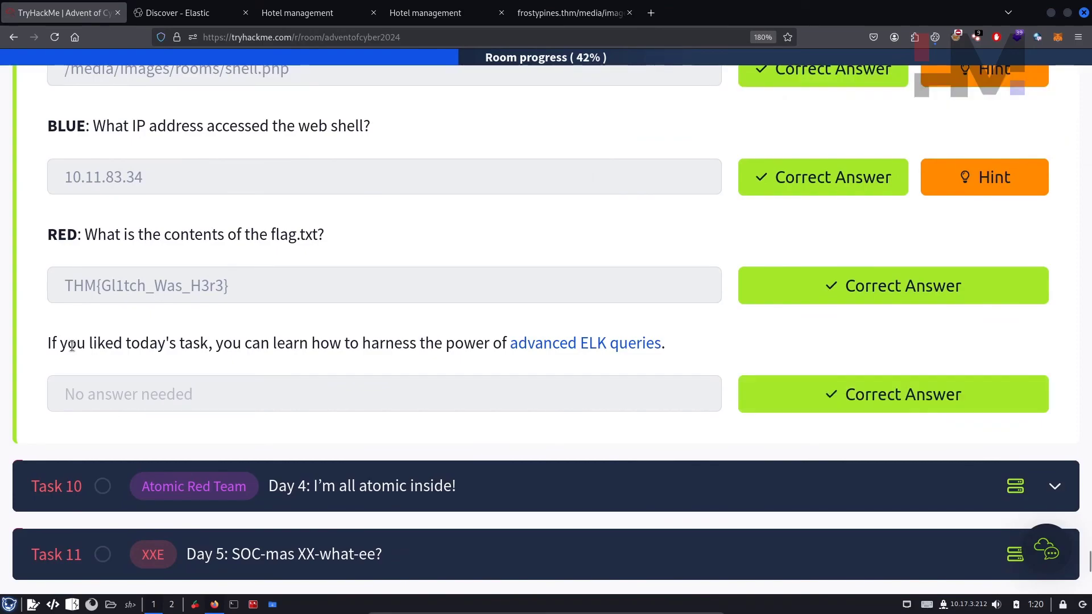
pyautogui.scroll(20, 557, 394)
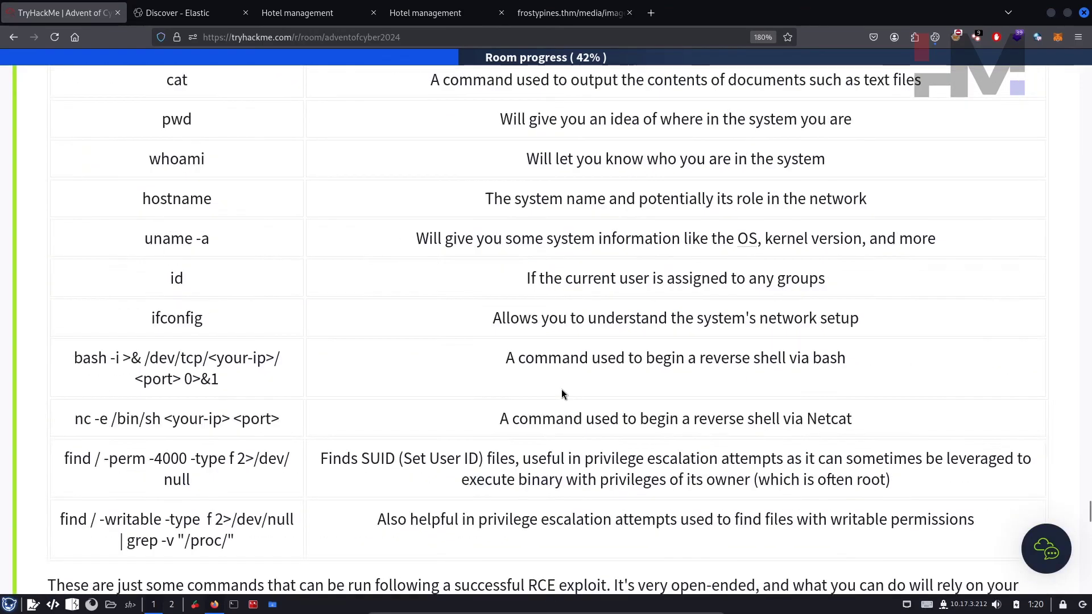
pyautogui.scroll(20, 568, 386)
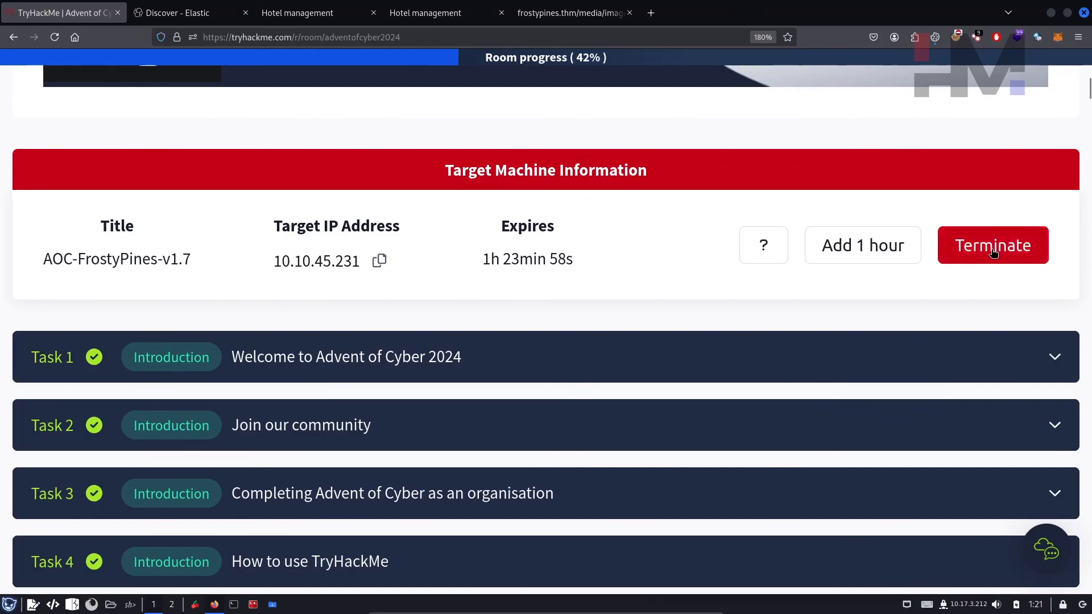
pyautogui.click(992, 246)
pyautogui.click(700, 389)
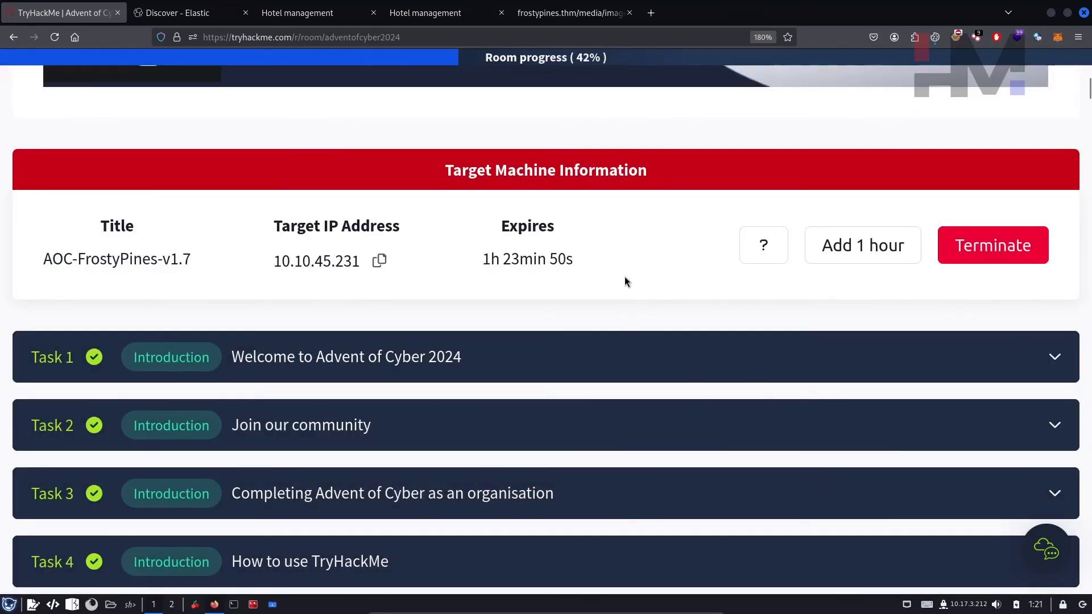